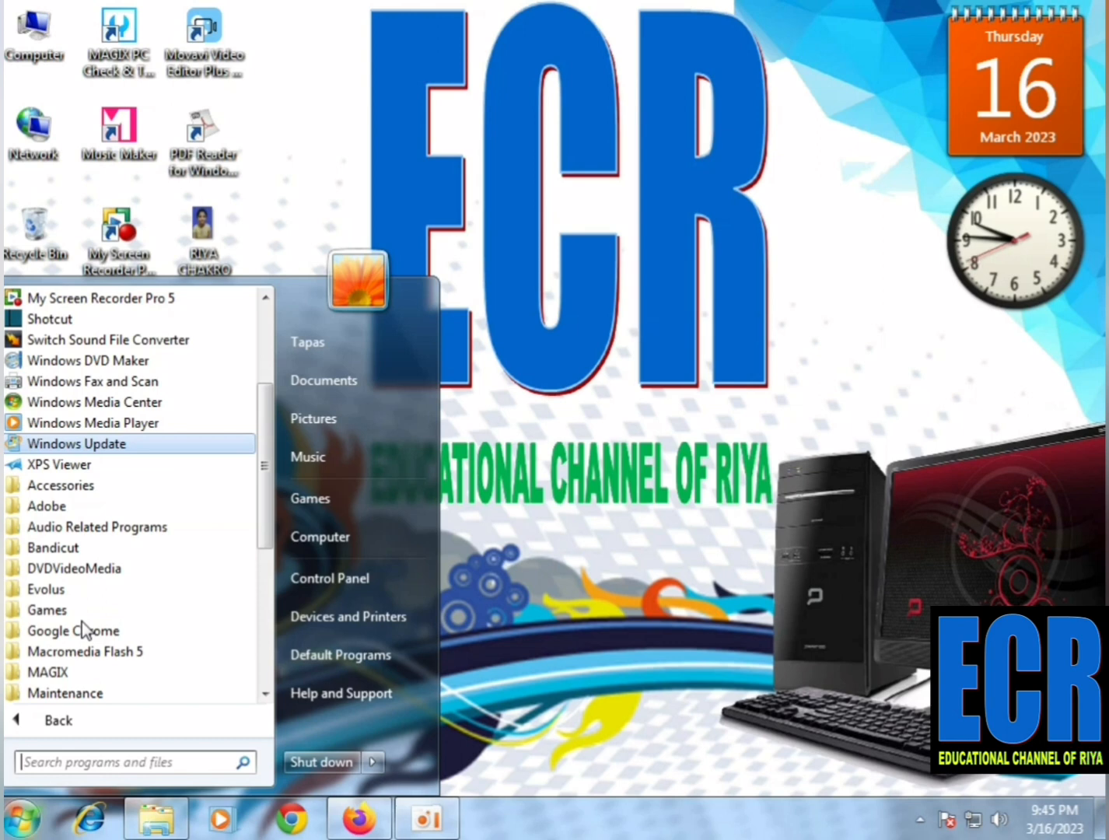
Launch Microsoft Office Excel 2007 and dismiss the Document Recovery list
{"action": "scroll", "coordinate": [85, 629], "scroll_direction": "down", "scroll_amount": 1}
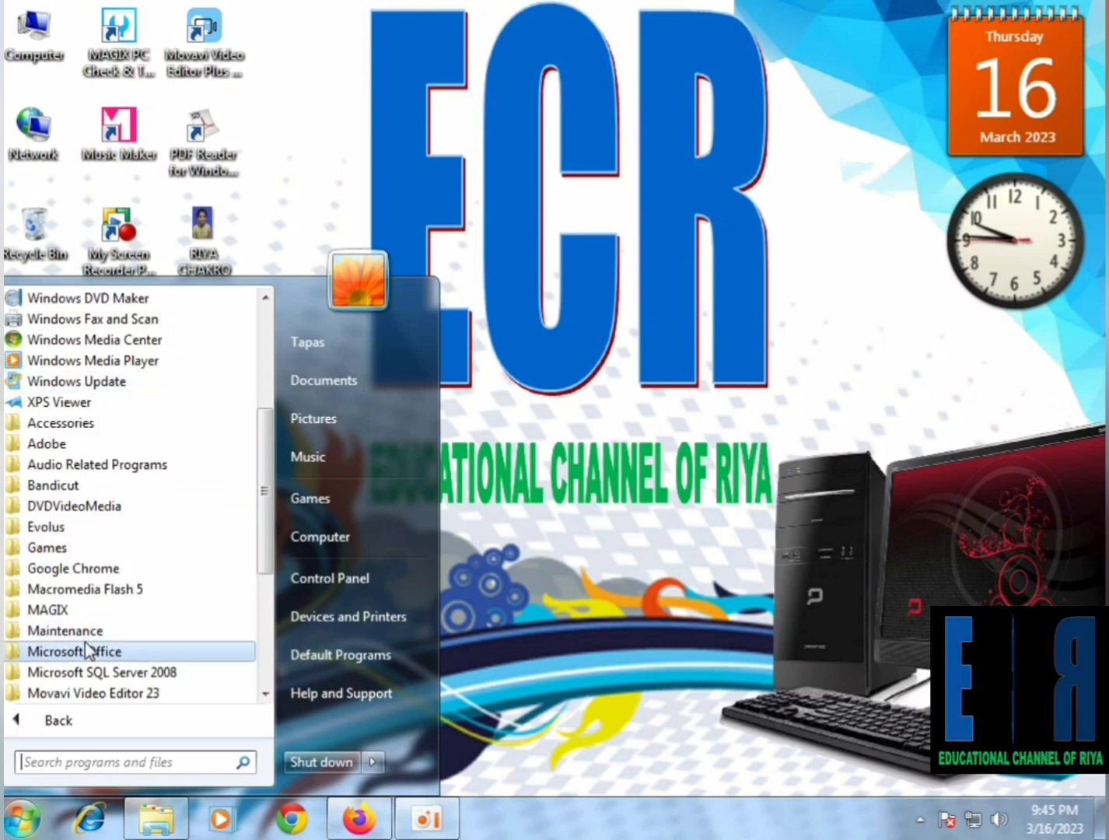
{"action": "left_click", "coordinate": [89, 650]}
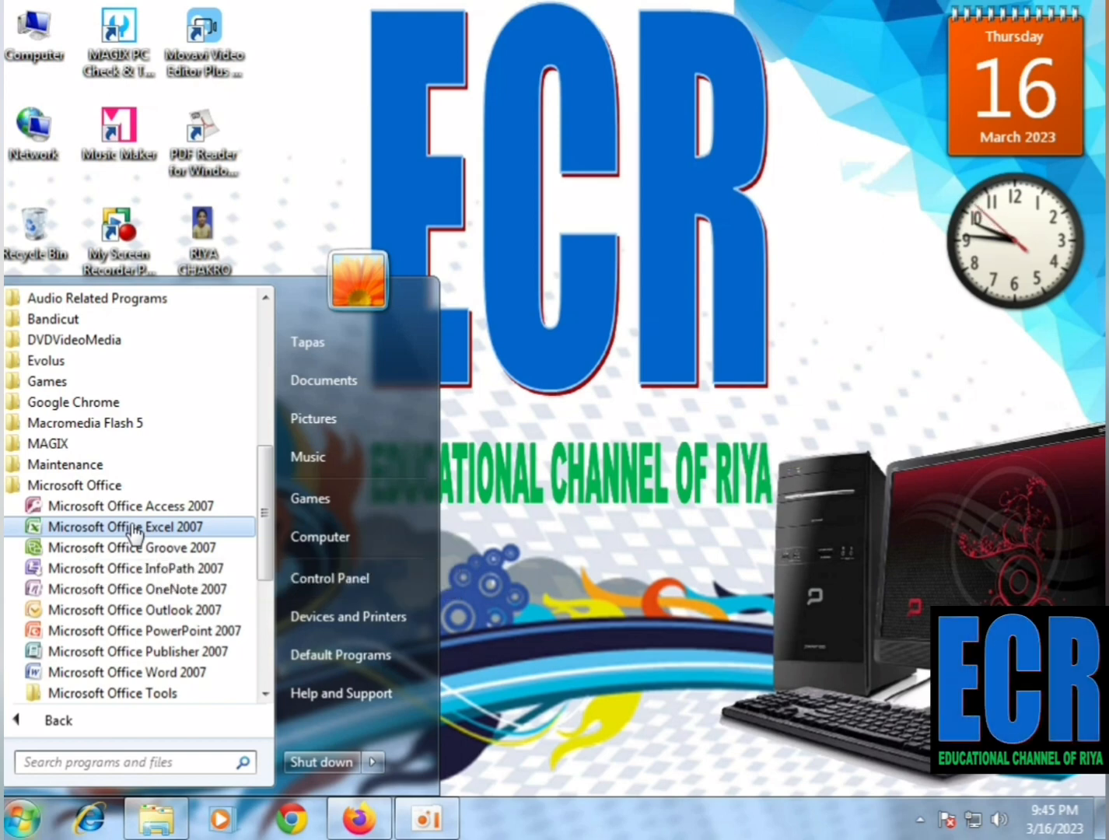
{"action": "left_click", "coordinate": [93, 529]}
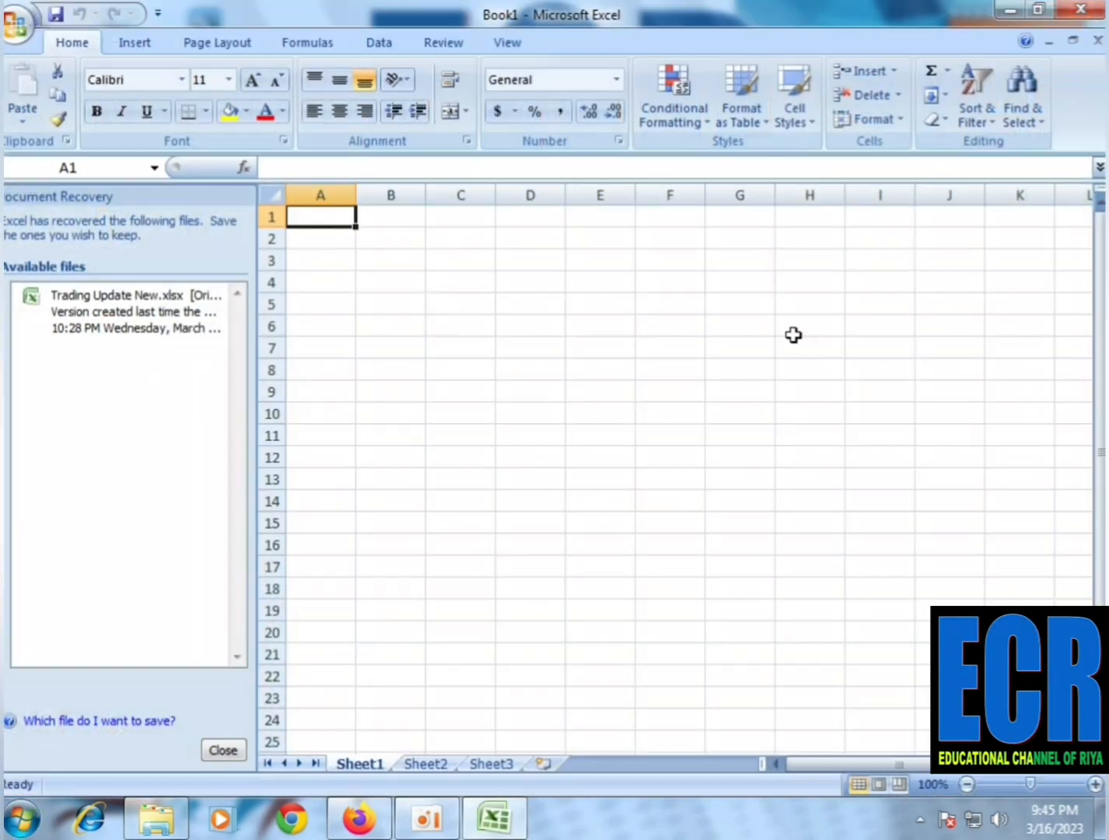
{"action": "left_click", "coordinate": [230, 752]}
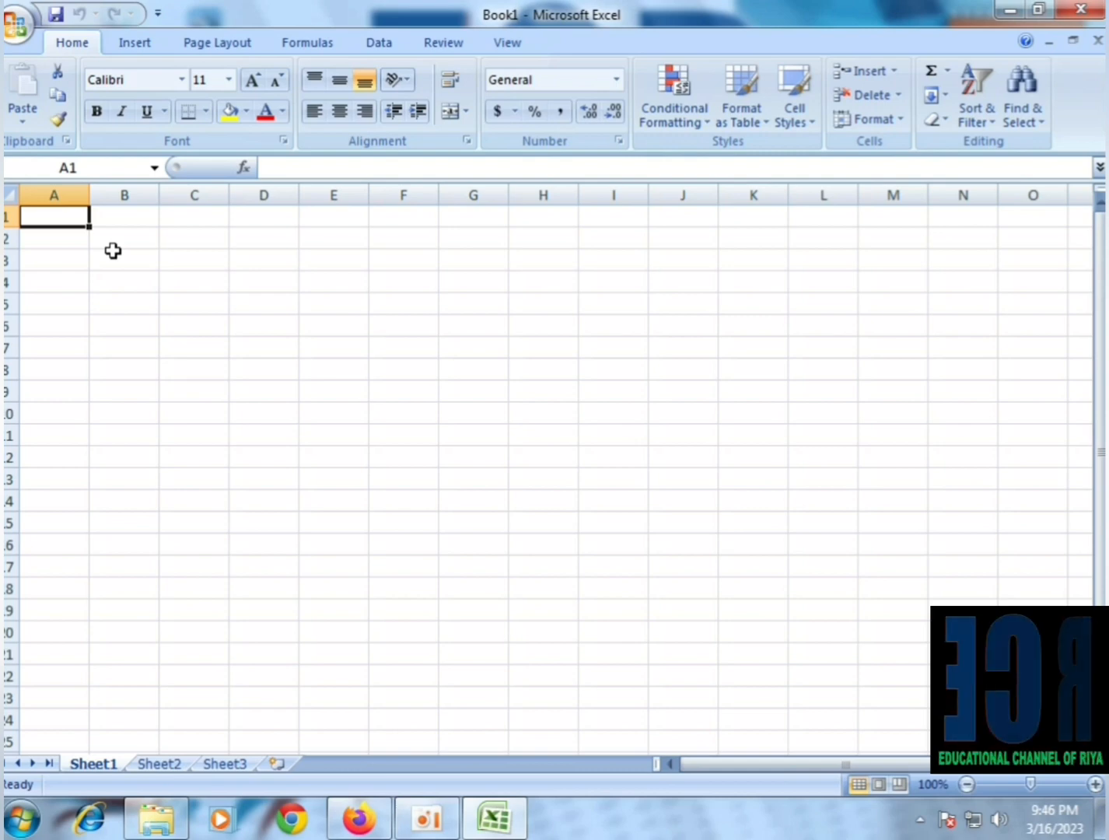
Highlight individual whole columns from A to H in turn to examine the sheet's column layout
{"action": "left_click", "coordinate": [47, 192]}
{"action": "left_click", "coordinate": [151, 191]}
{"action": "left_click", "coordinate": [195, 188]}
{"action": "left_click", "coordinate": [264, 189]}
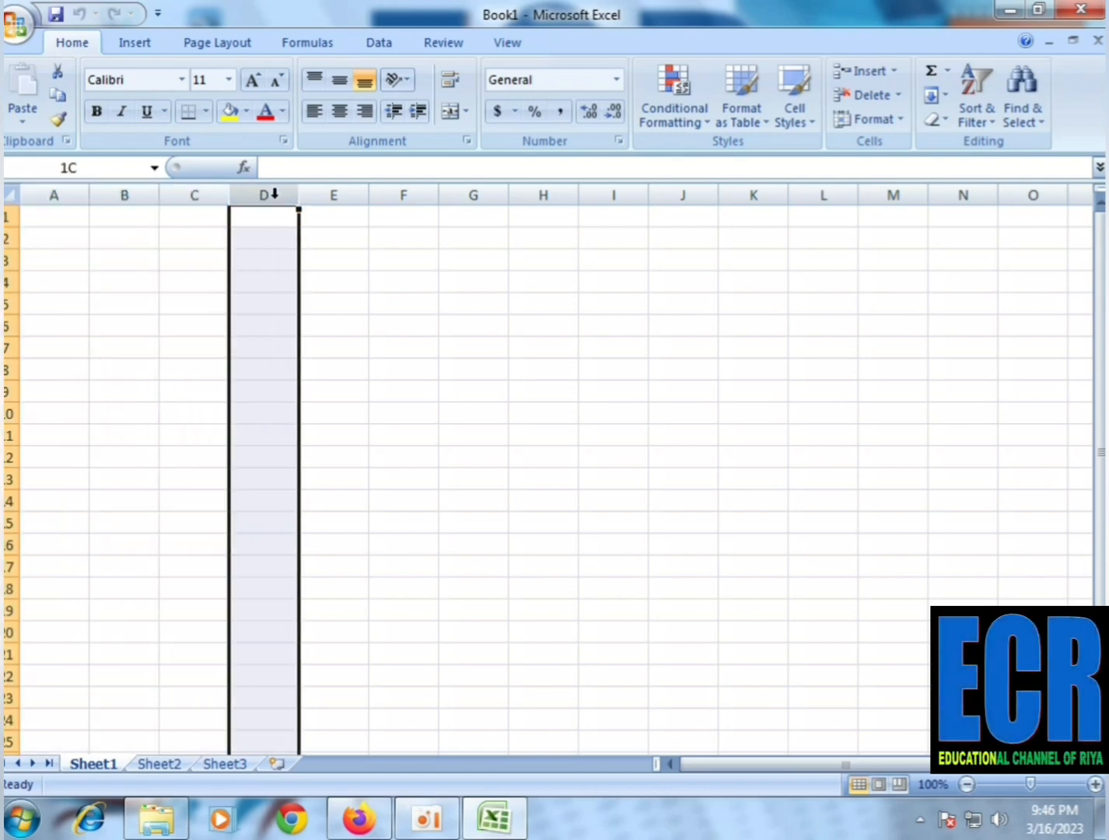
{"action": "left_click", "coordinate": [343, 185]}
{"action": "left_click", "coordinate": [503, 196]}
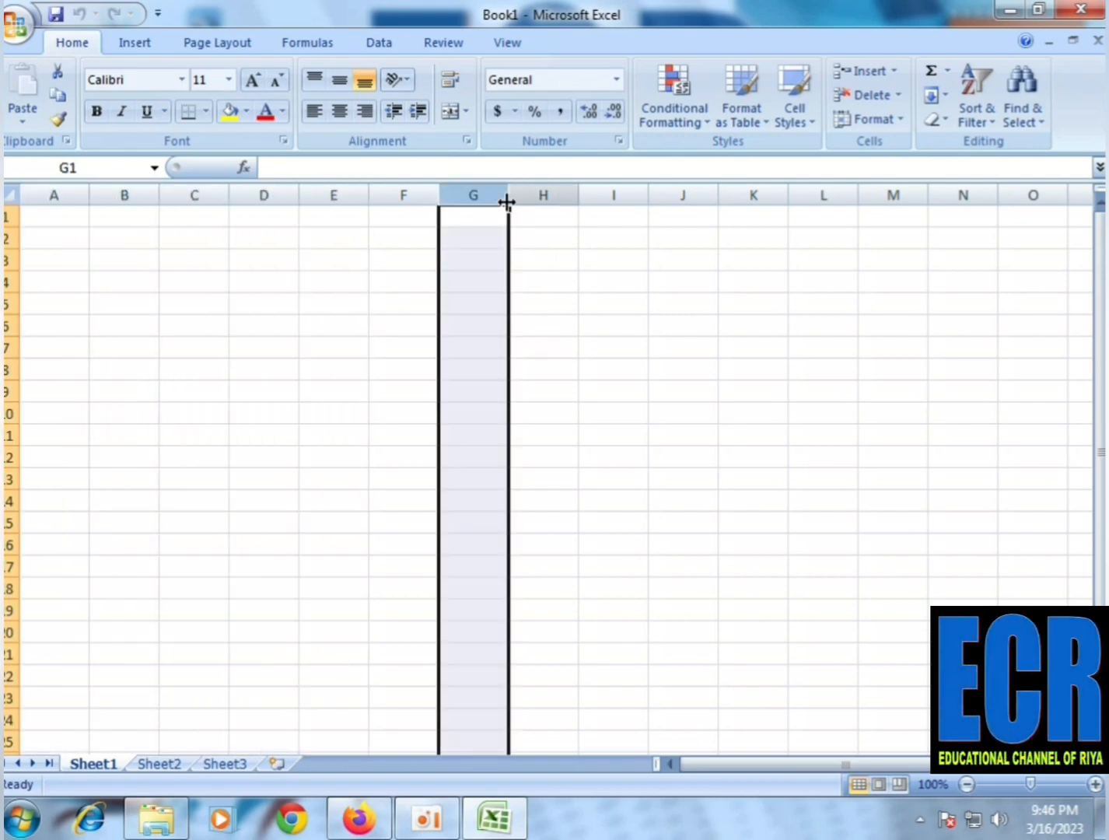
{"action": "left_click", "coordinate": [540, 196]}
Highlight individual whole rows from row 1 to row 6 in turn to examine the sheet's row layout
{"action": "left_click", "coordinate": [8, 217]}
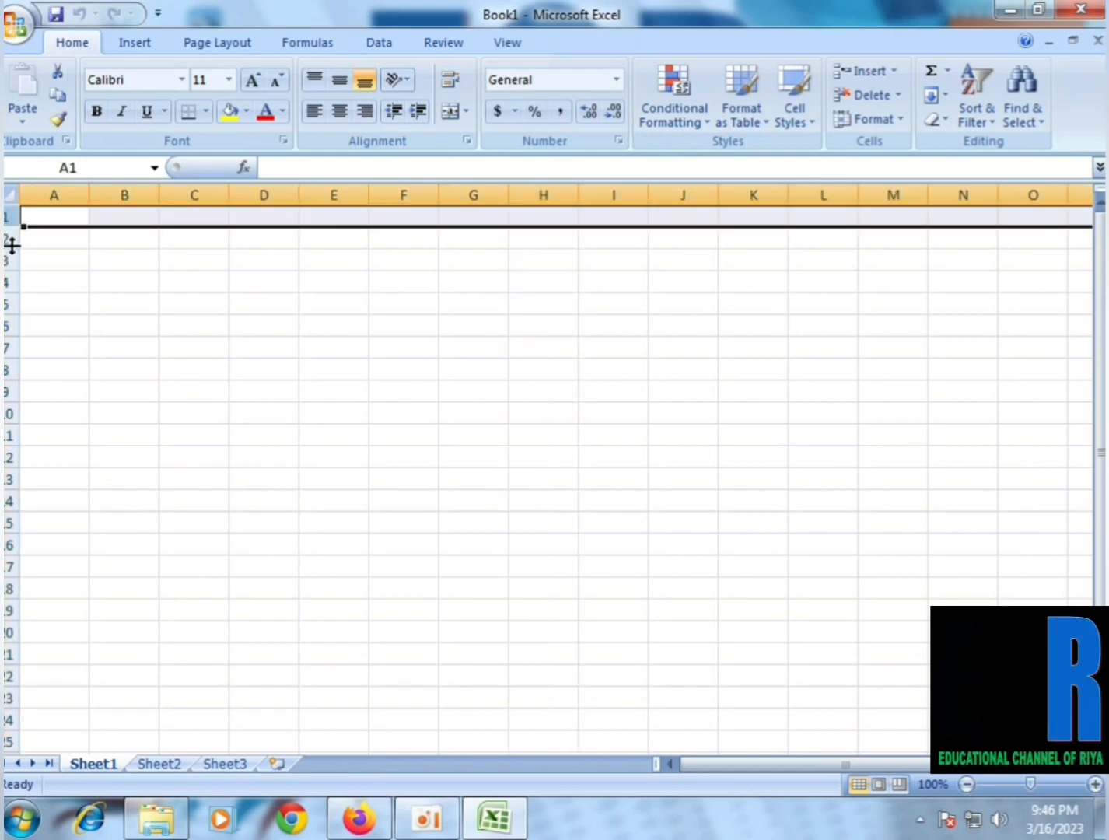
{"action": "left_click", "coordinate": [8, 238]}
{"action": "left_click", "coordinate": [7, 260]}
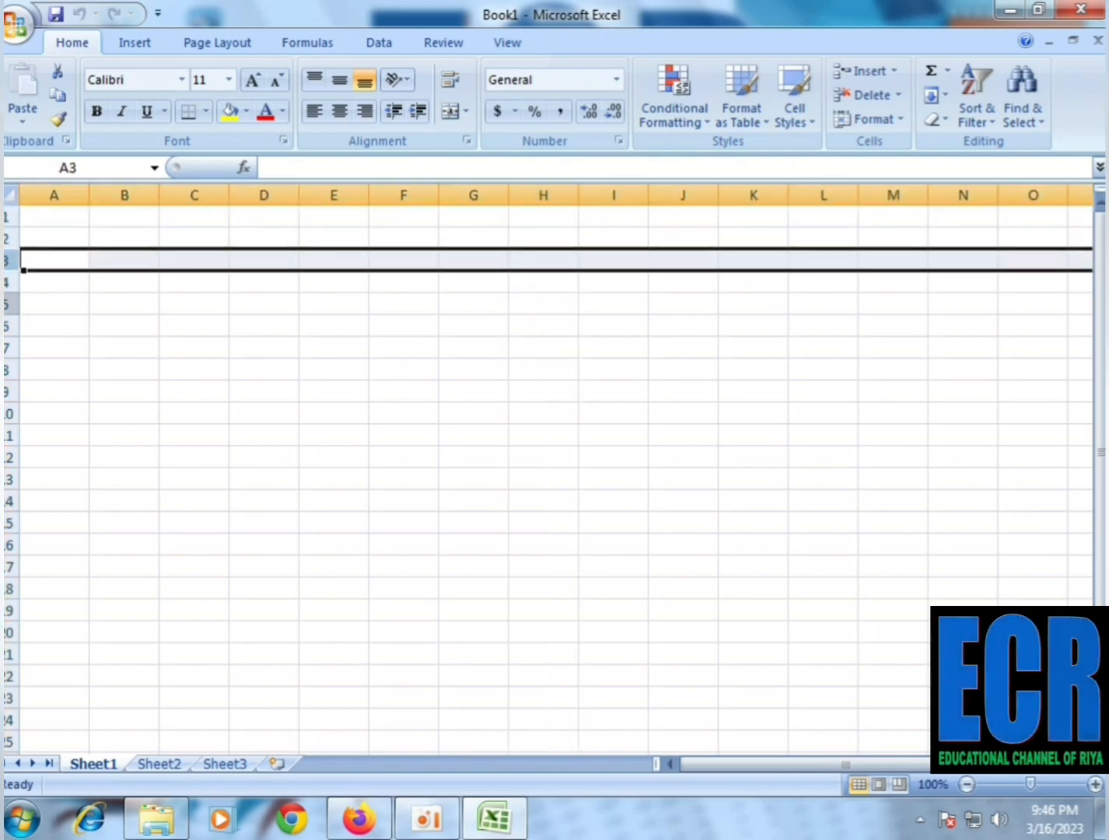
{"action": "left_click", "coordinate": [5, 291]}
{"action": "left_click", "coordinate": [6, 326]}
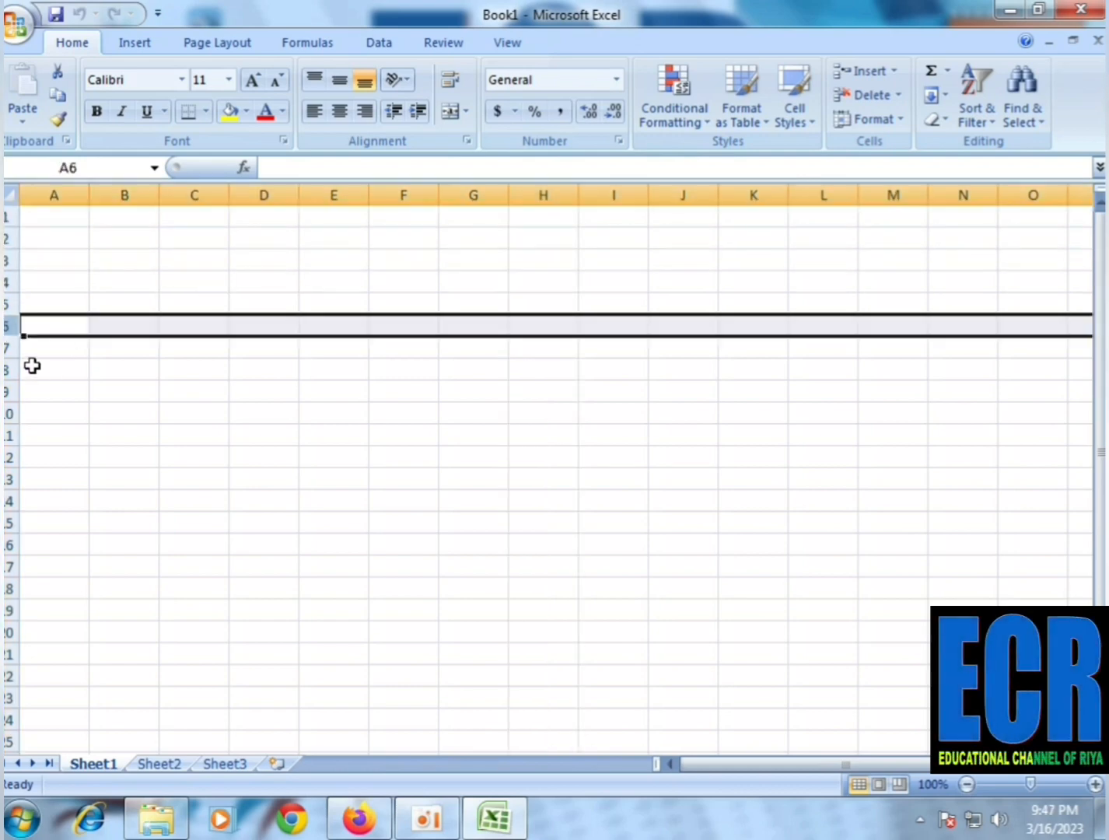
Select single cells such as E6, J11 and I11 to examine their addresses, and look at the formula bar for J11
{"action": "left_click", "coordinate": [326, 385]}
{"action": "left_click", "coordinate": [338, 333]}
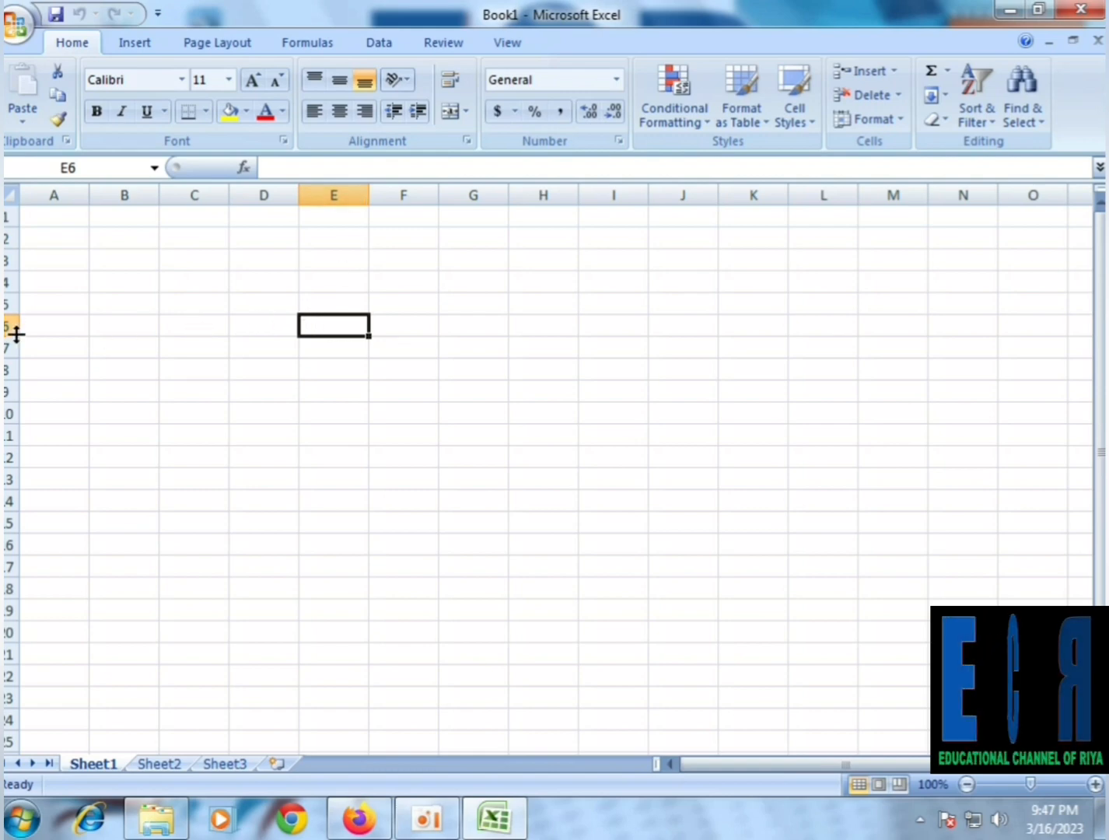
{"action": "left_click", "coordinate": [674, 440]}
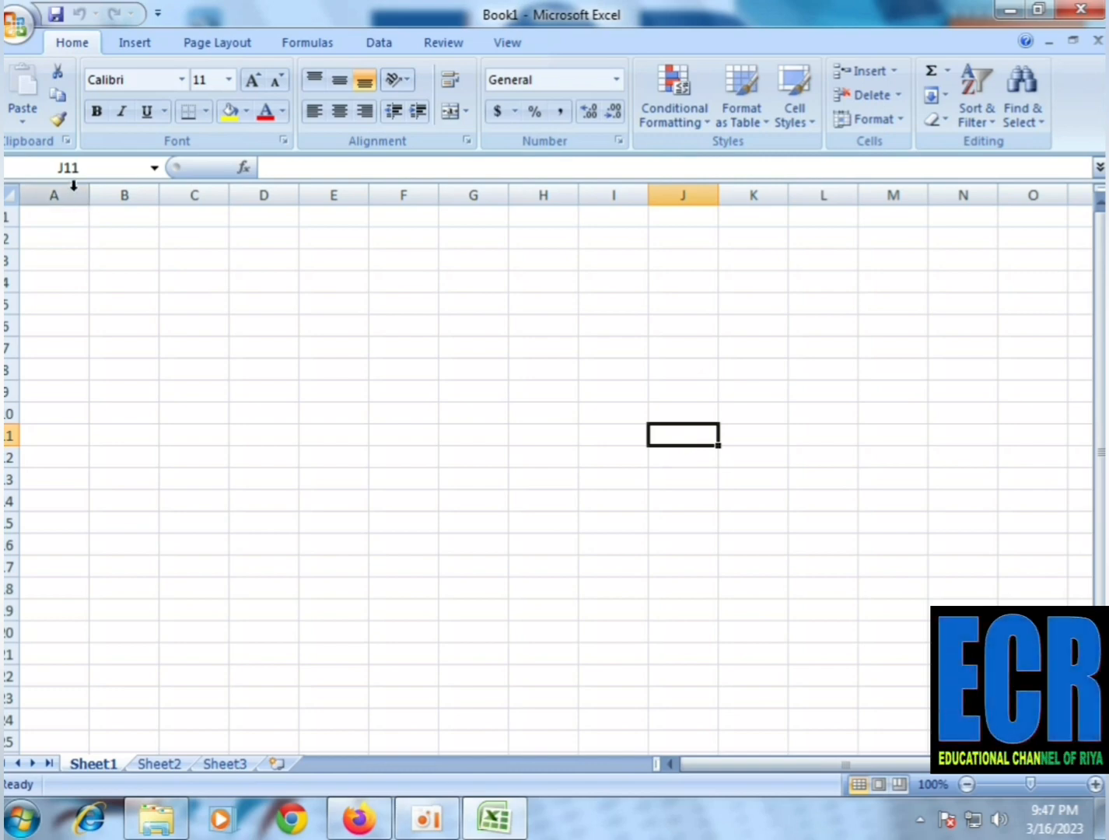
{"action": "left_click", "coordinate": [315, 167]}
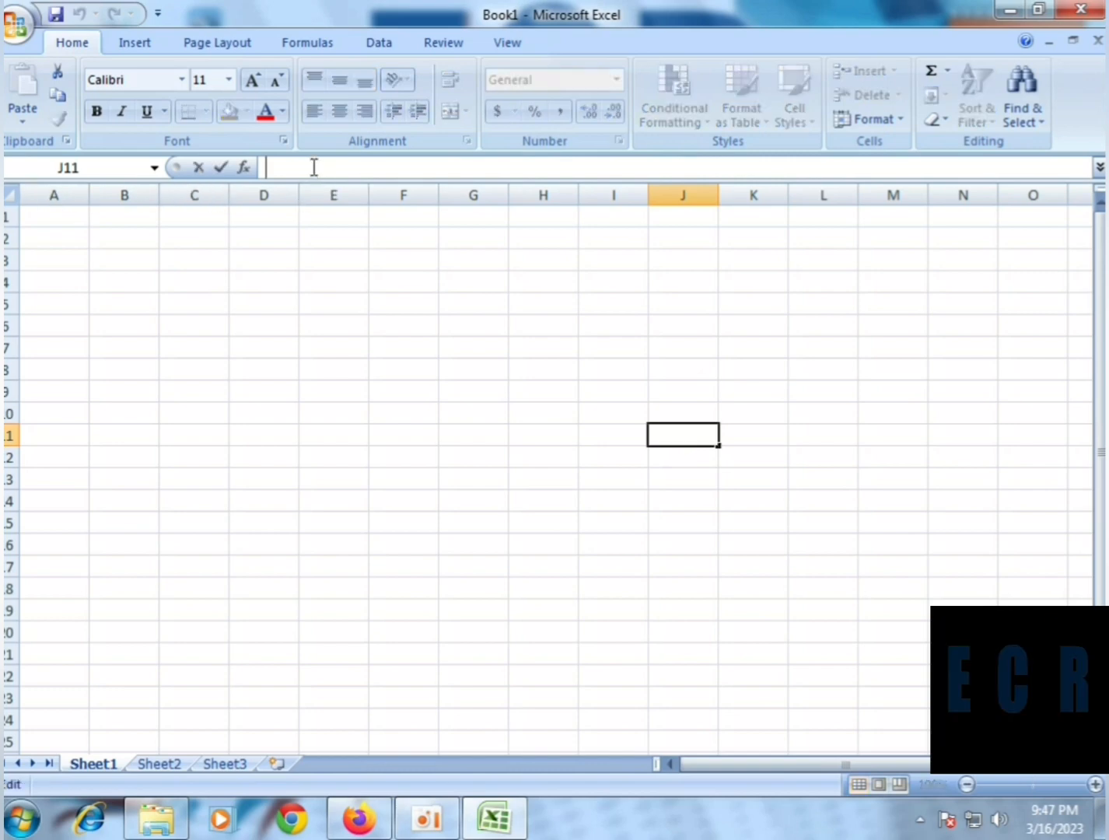
{"action": "left_click", "coordinate": [779, 505]}
{"action": "left_click", "coordinate": [676, 437]}
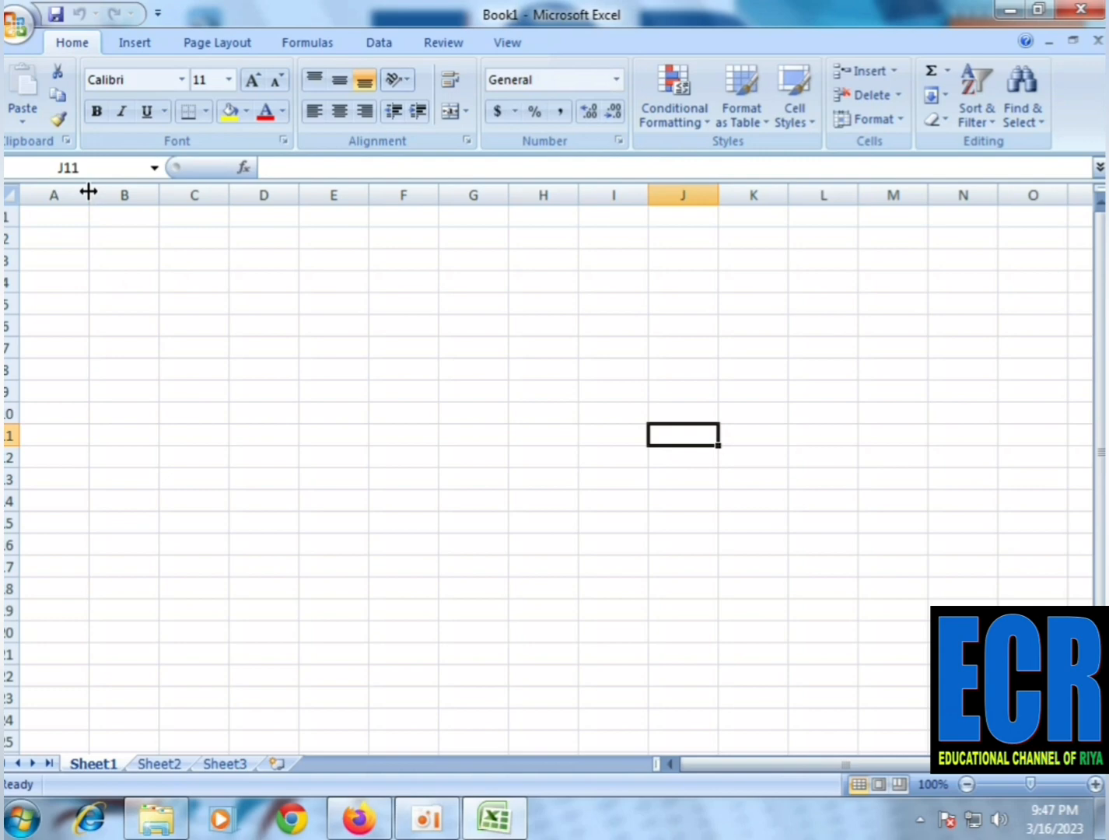
{"action": "left_click", "coordinate": [605, 443]}
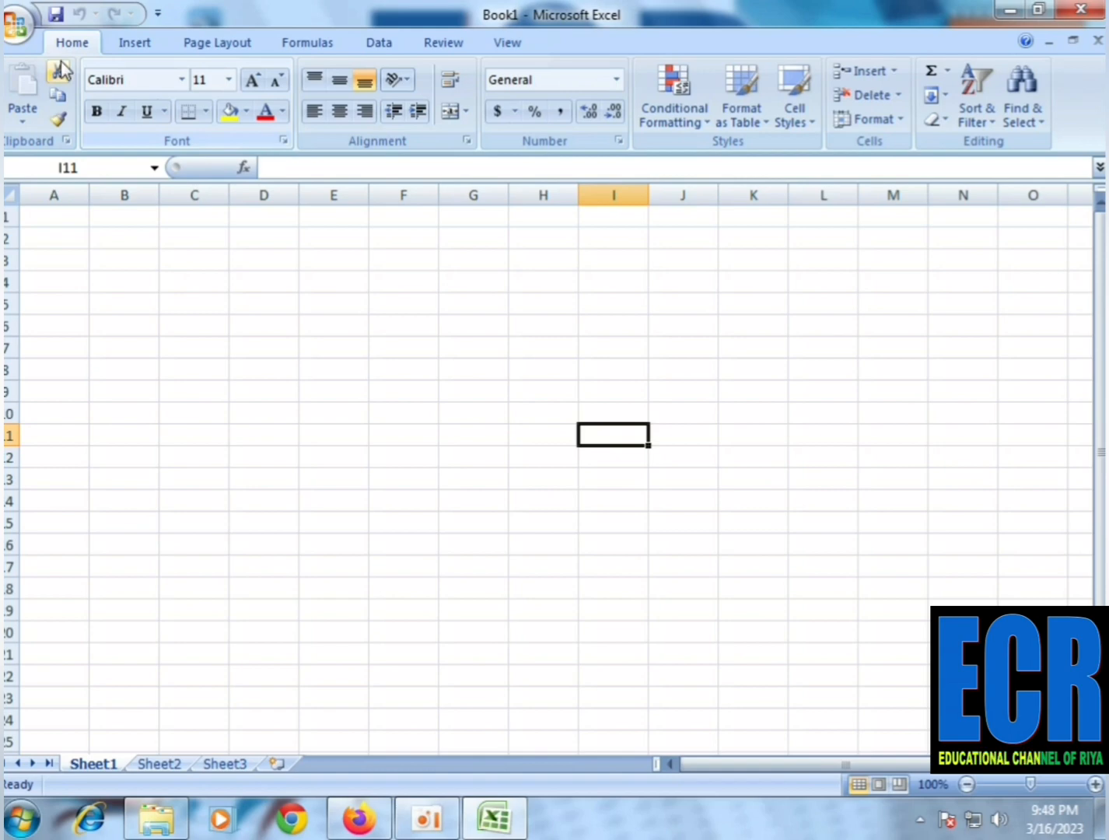
Examine the list of available fonts and the commands offered for cell F9, applying none of them
{"action": "left_click", "coordinate": [178, 84]}
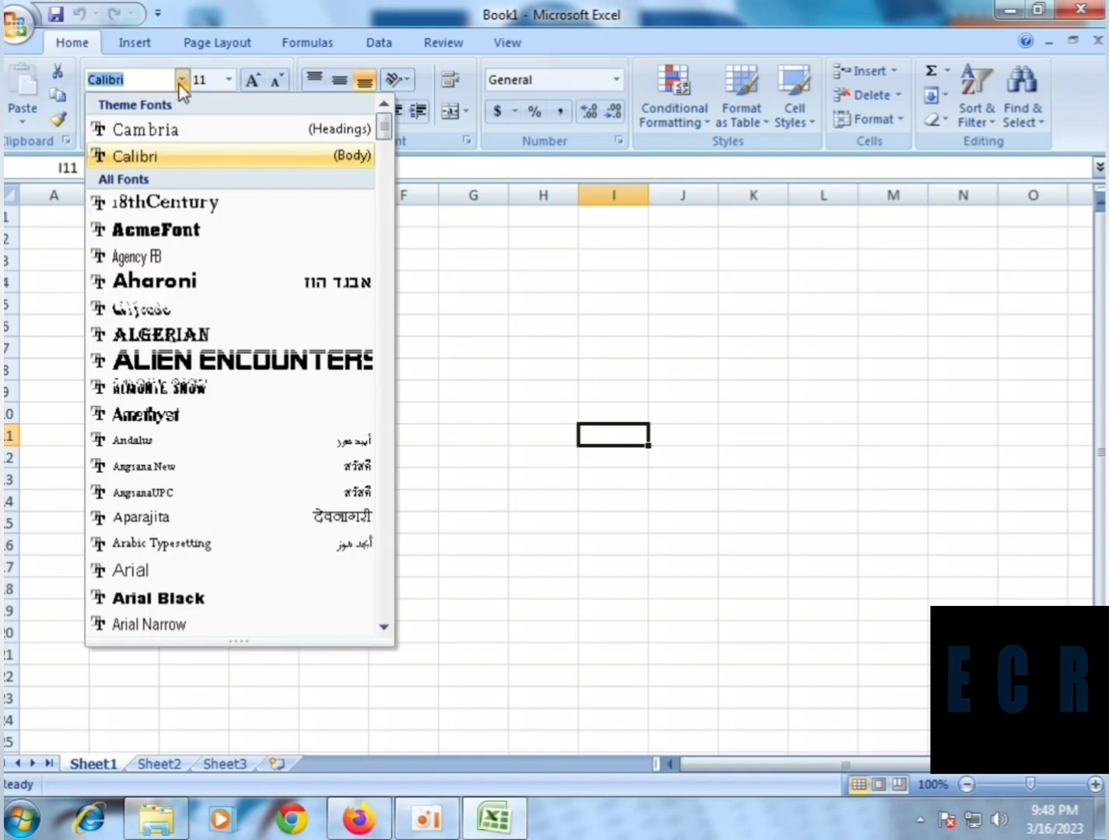
{"action": "left_click", "coordinate": [180, 87]}
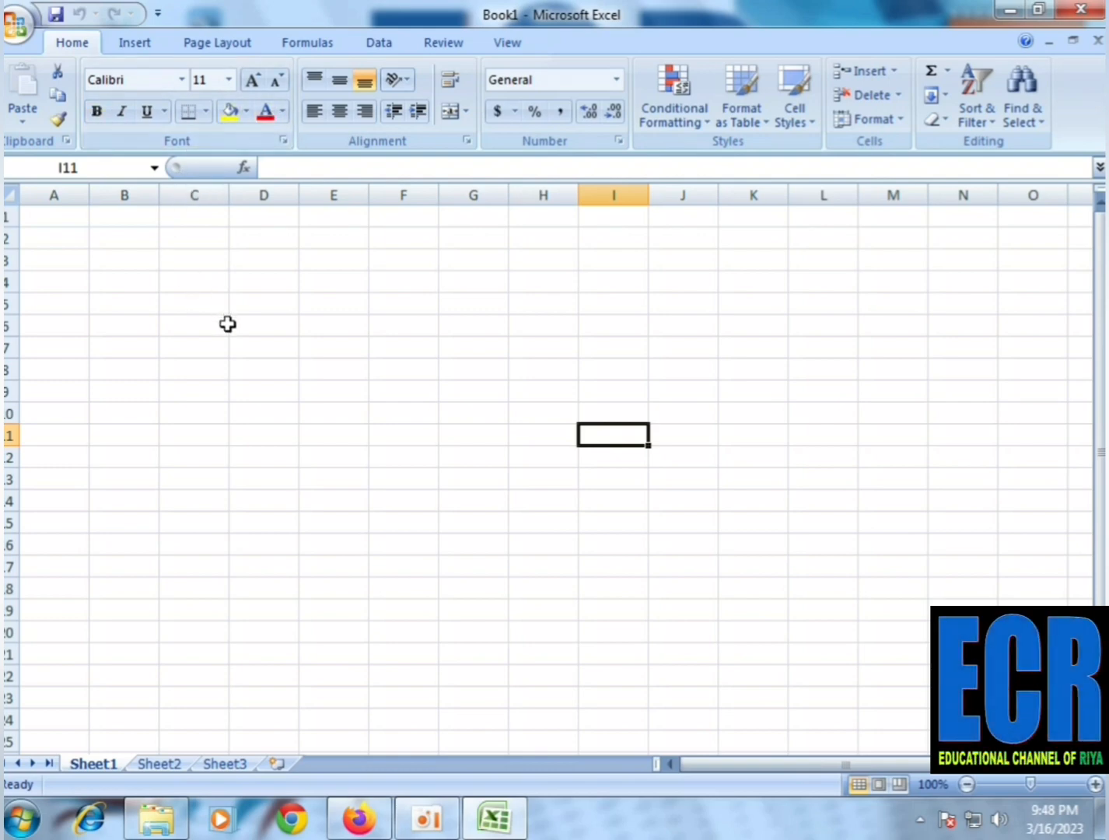
{"action": "left_click", "coordinate": [384, 384]}
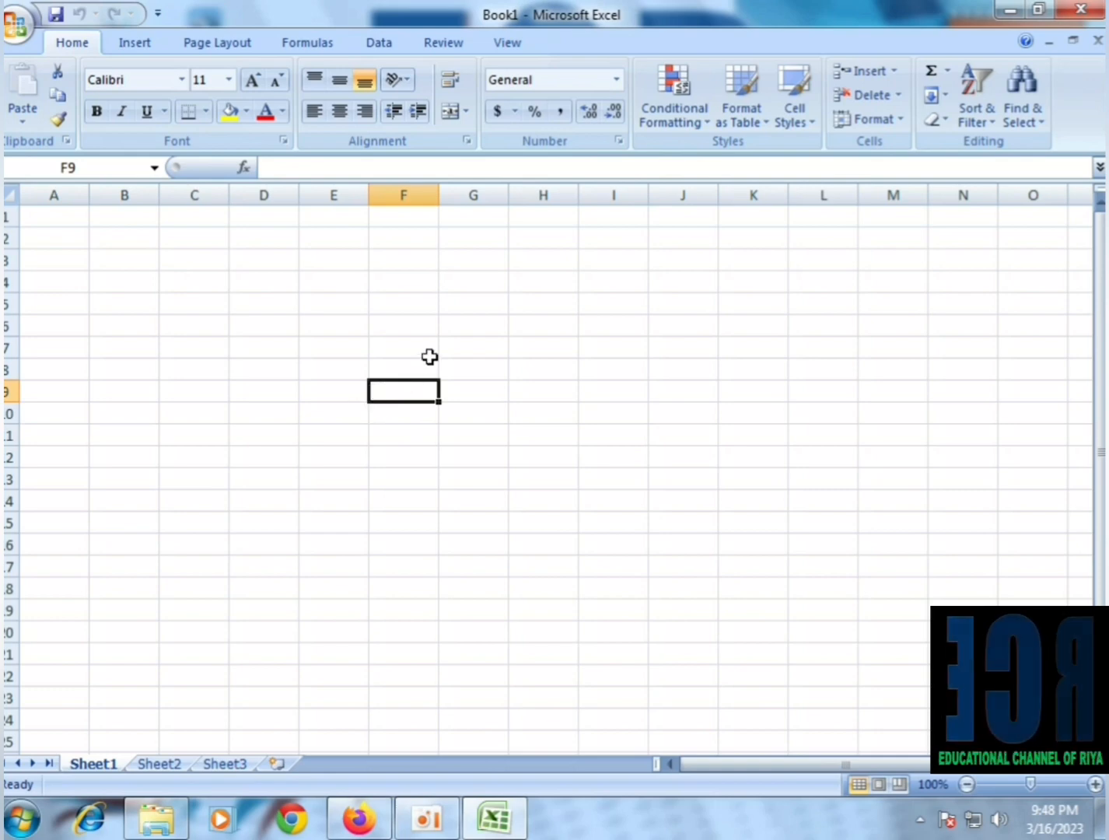
{"action": "right_click", "coordinate": [391, 400]}
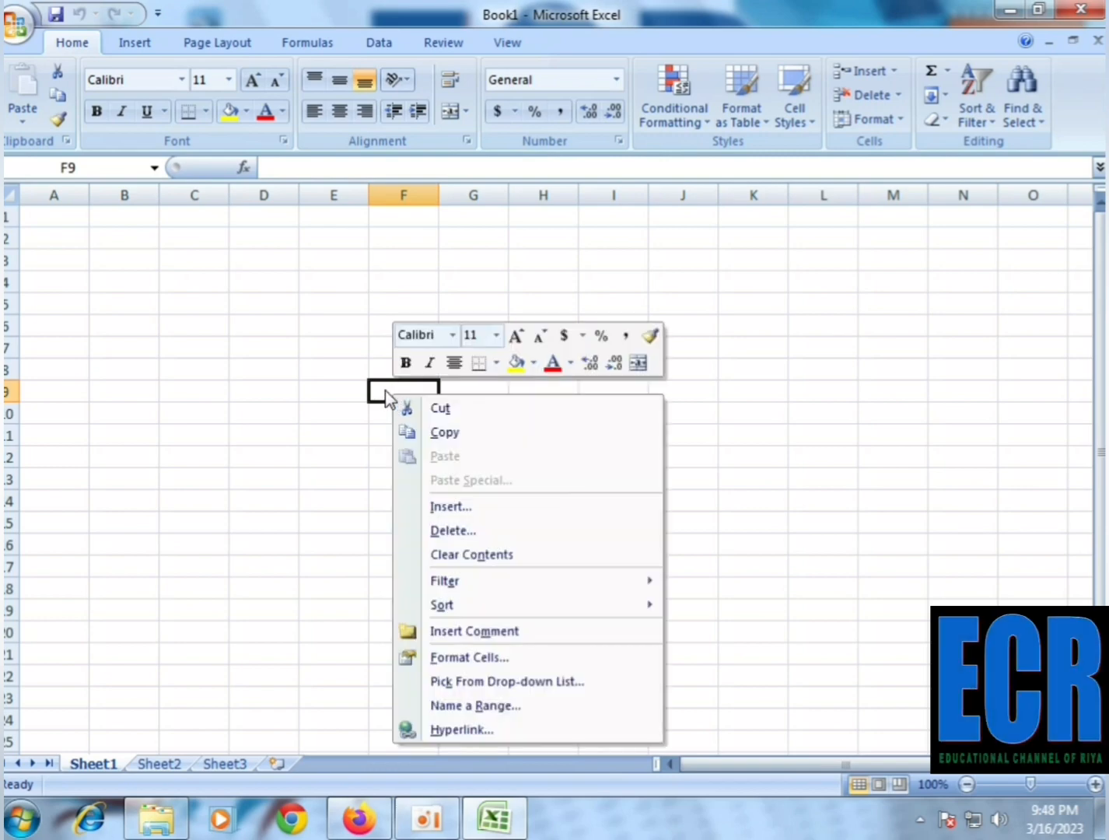
{"action": "left_click", "coordinate": [379, 392]}
Examine the General Options for backup and file passwords when saving the workbook, and leave without saving
{"action": "left_click", "coordinate": [16, 15]}
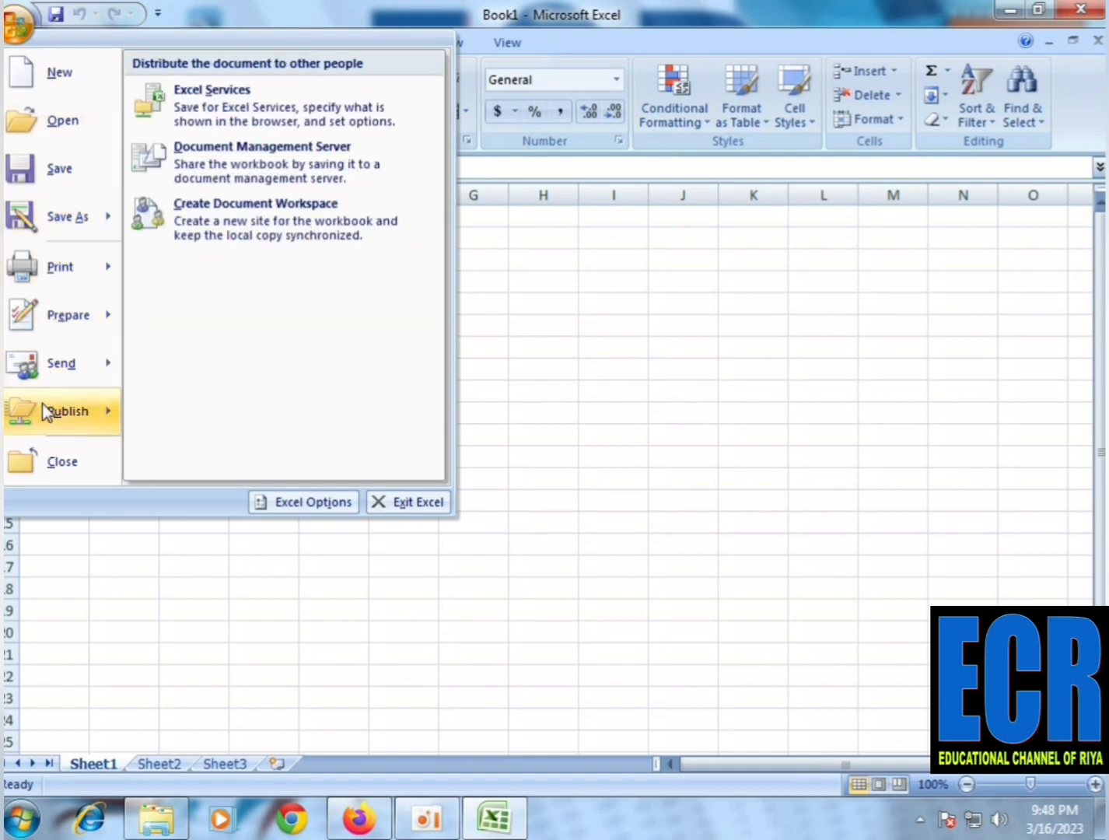
{"action": "left_click", "coordinate": [67, 181]}
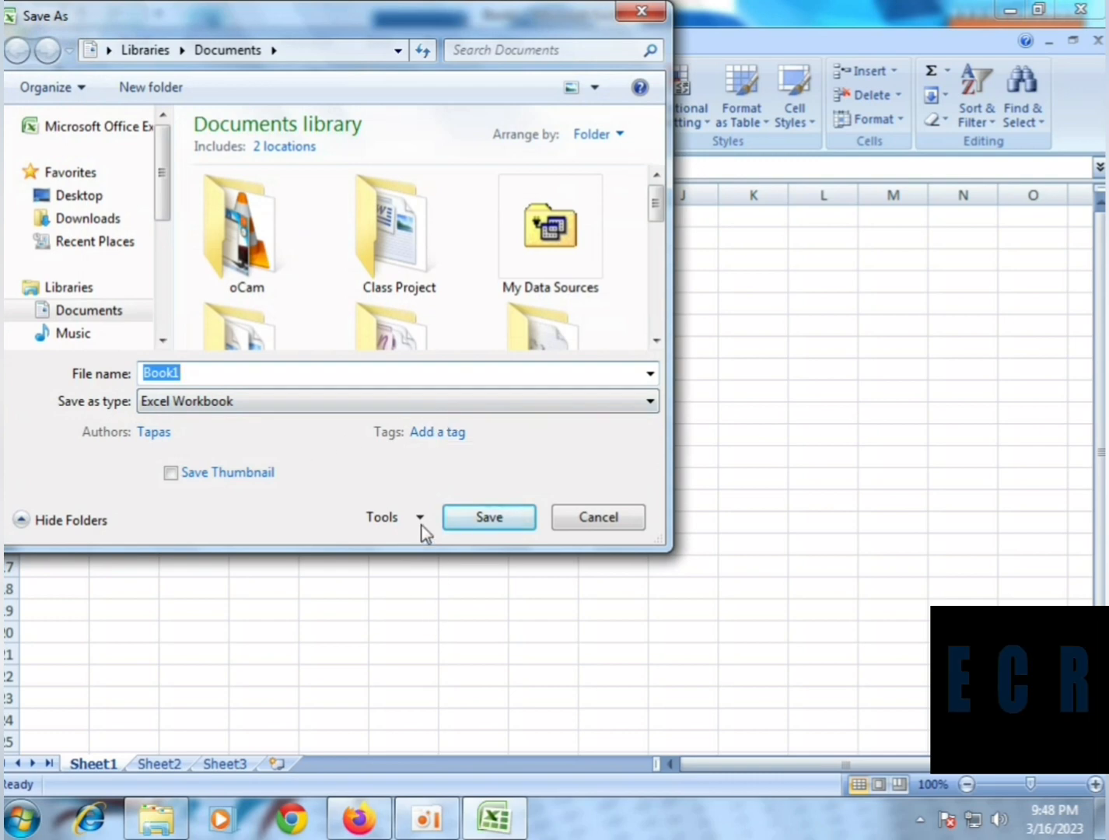
{"action": "left_click", "coordinate": [418, 520]}
{"action": "left_click", "coordinate": [421, 597]}
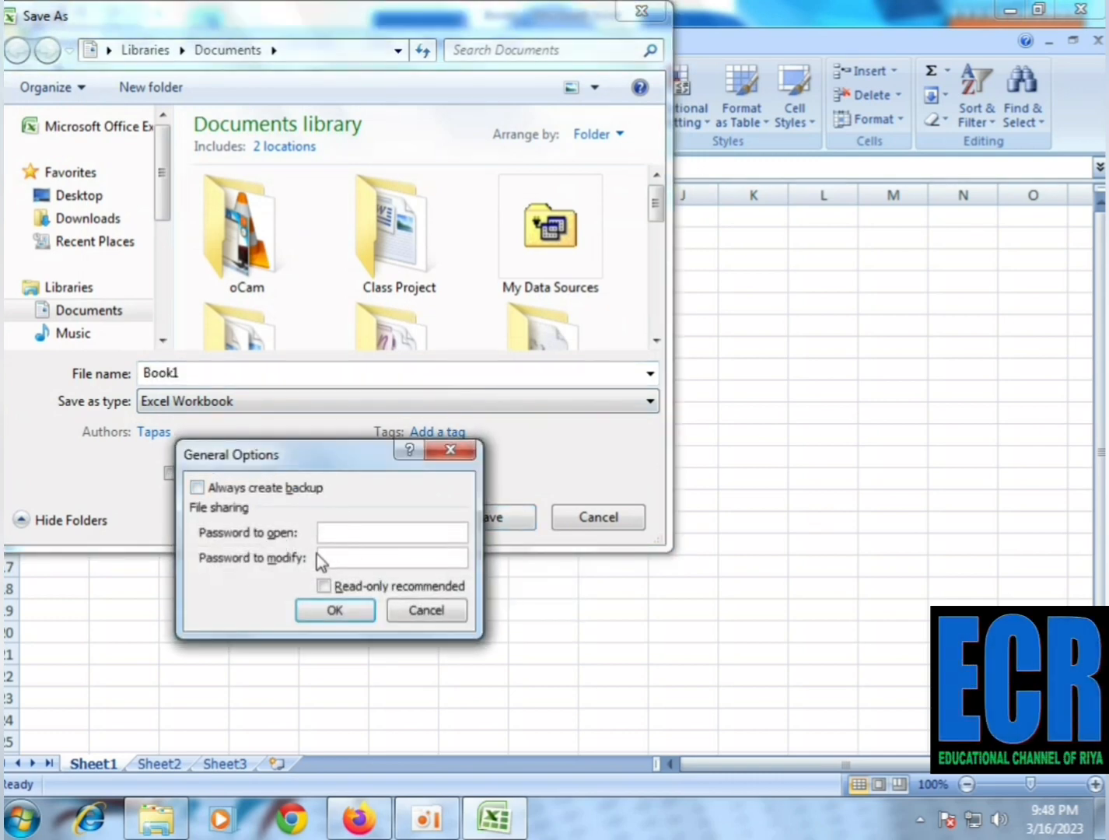
{"action": "left_click", "coordinate": [448, 451]}
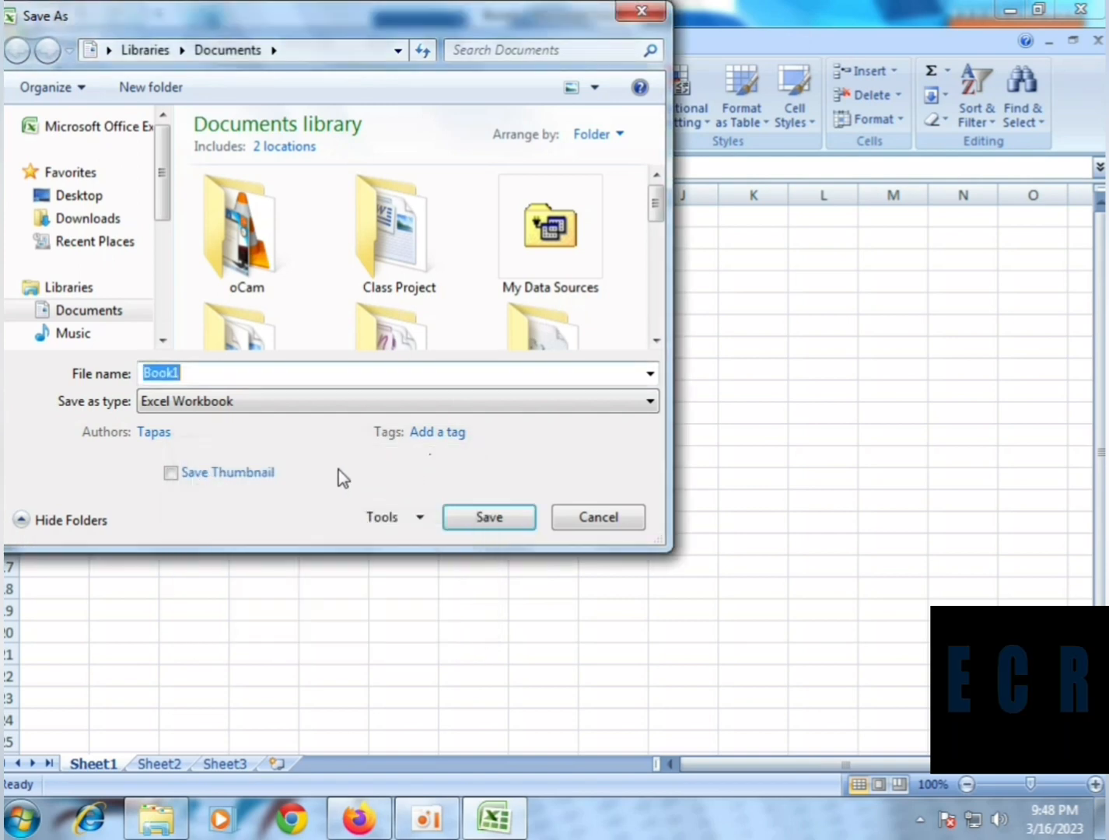
{"action": "left_click", "coordinate": [600, 520]}
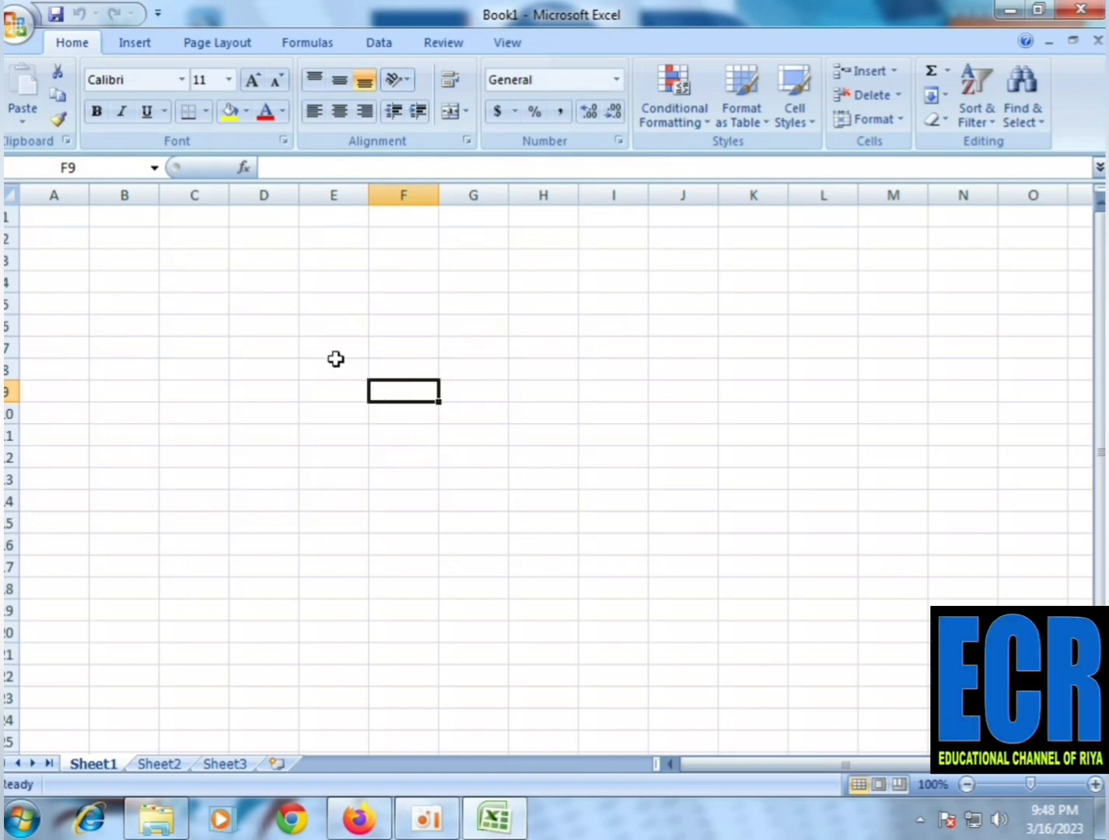
Preview fill colours such as light green on the range D5:F9 without applying one
{"action": "left_click_drag", "start_coordinate": [267, 304], "coordinate": [381, 385]}
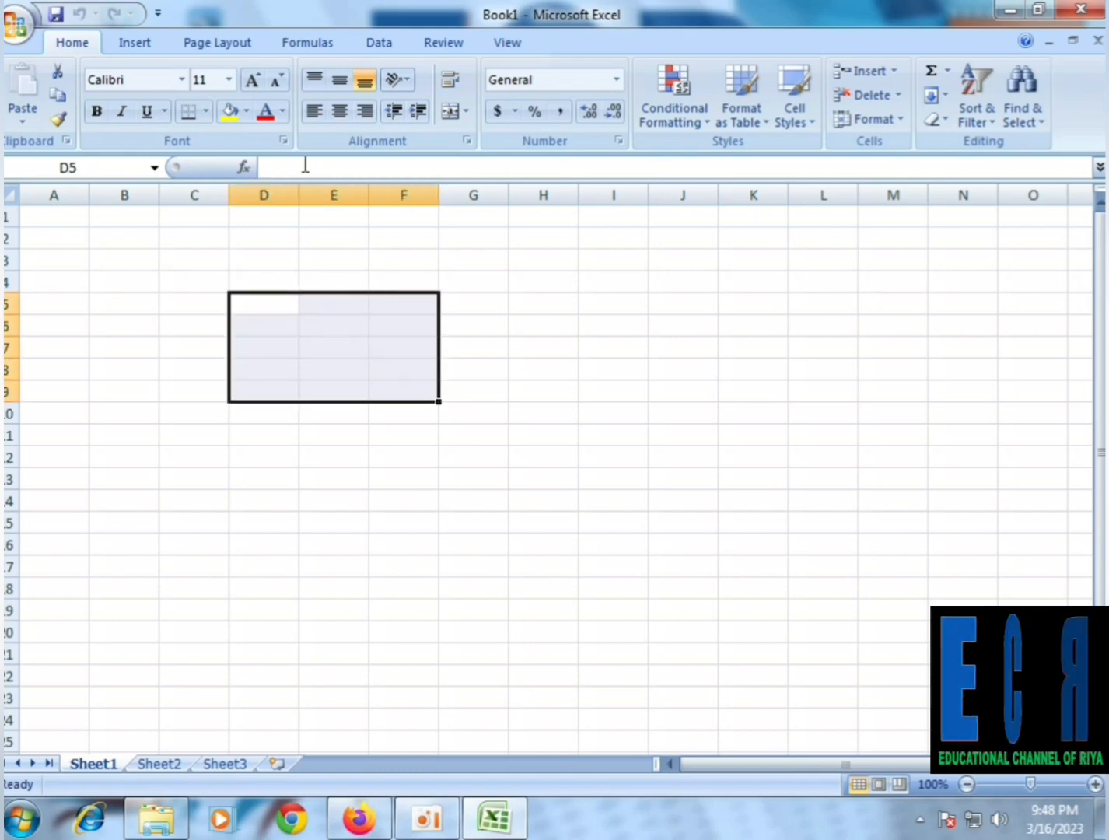
{"action": "left_click", "coordinate": [248, 111]}
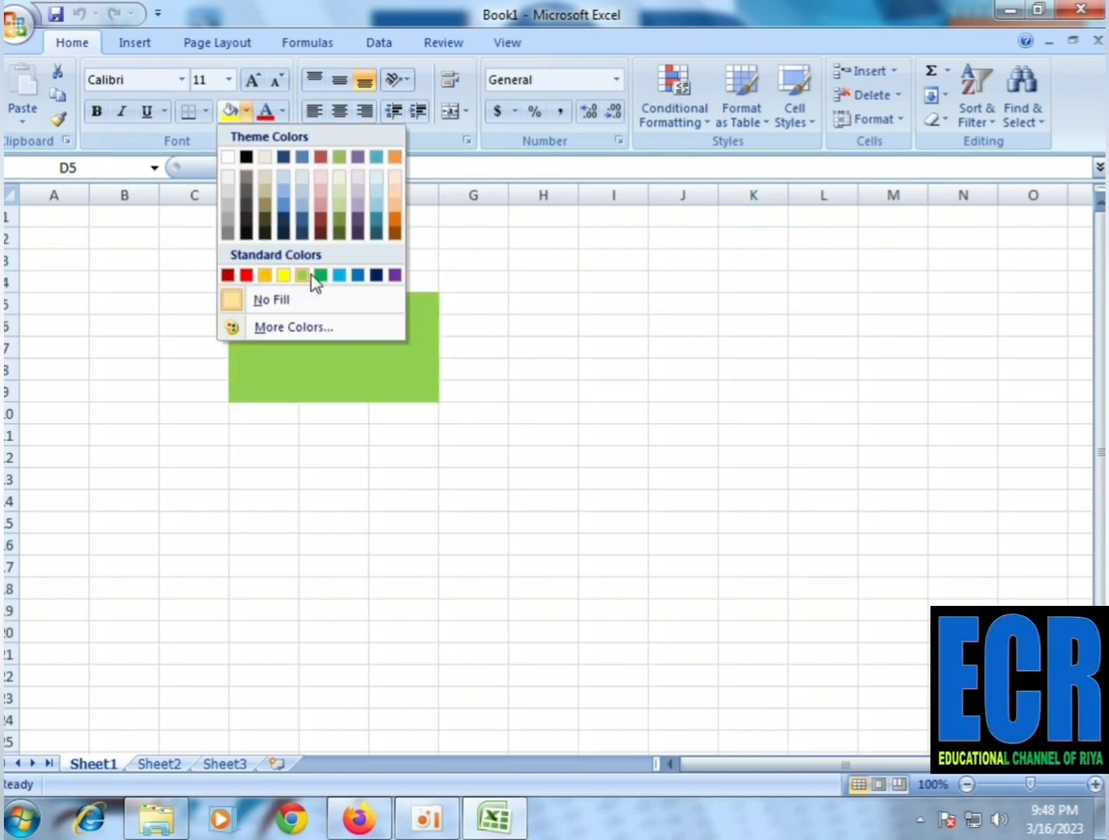
{"action": "left_click", "coordinate": [608, 461]}
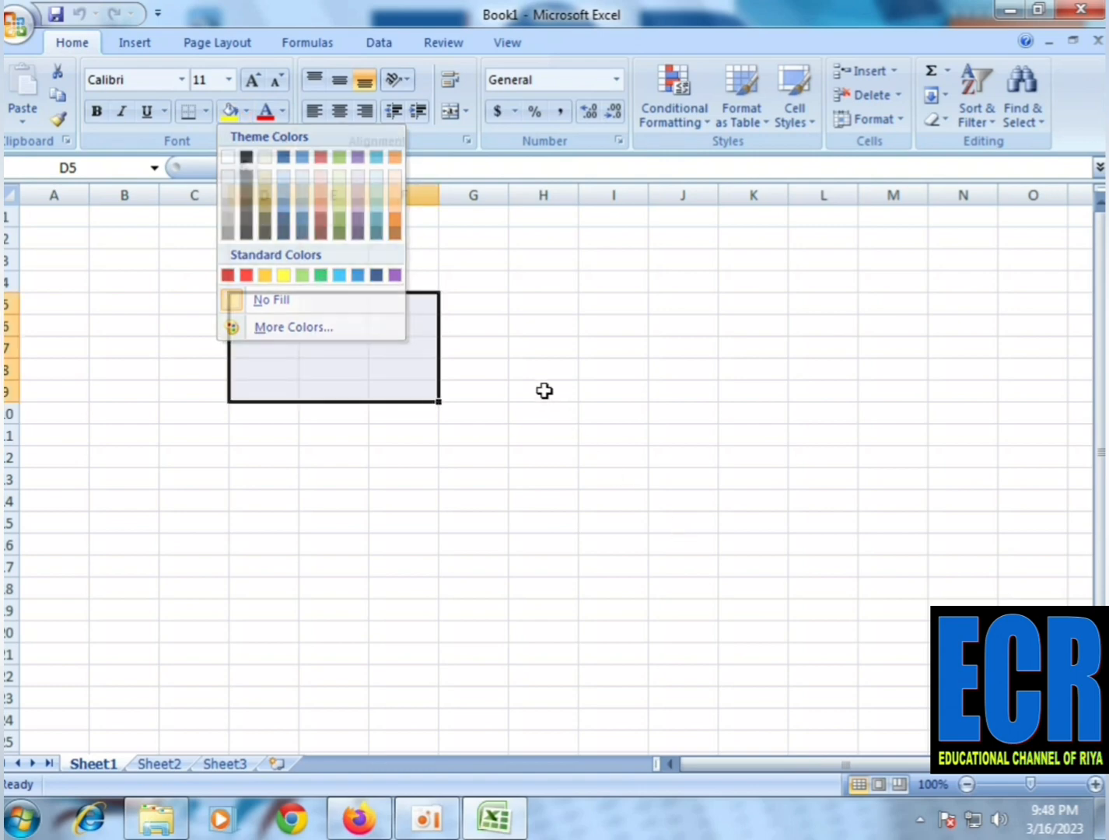
{"action": "left_click", "coordinate": [460, 448]}
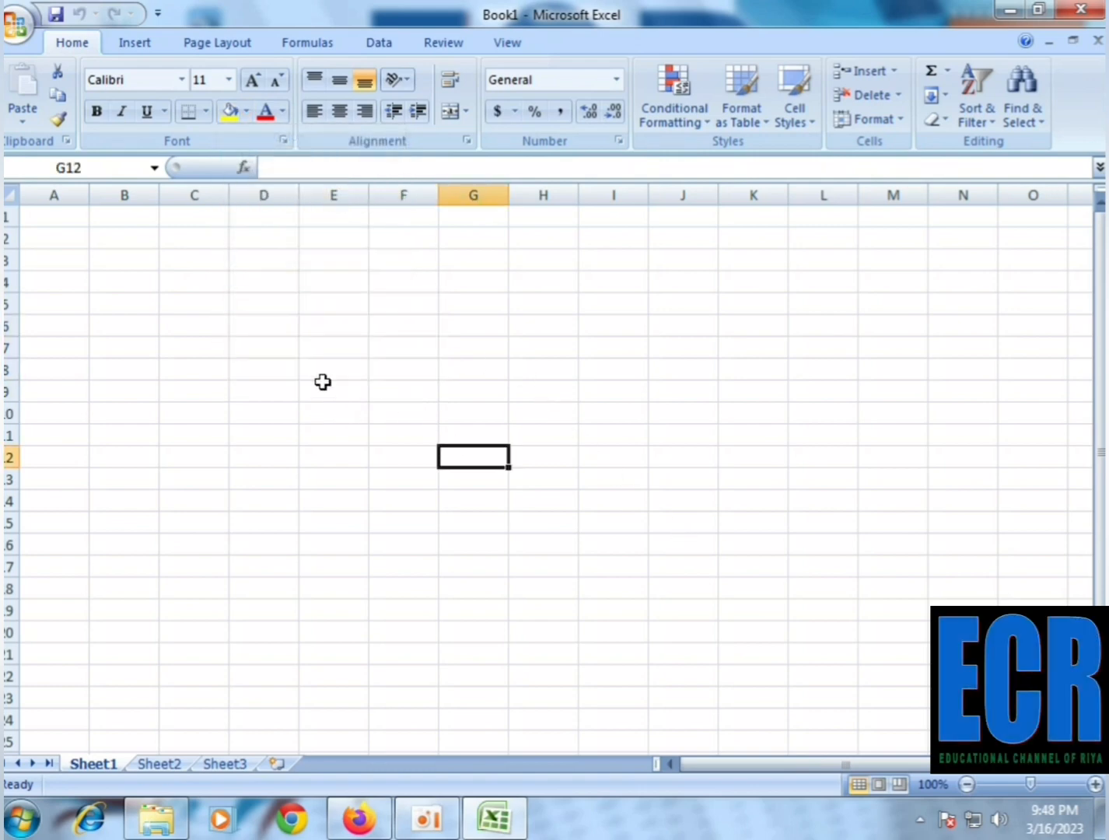
Enter the letters h, j, k, l, p, u and t down column E in cells E6 to E12
{"action": "left_click", "coordinate": [327, 325]}
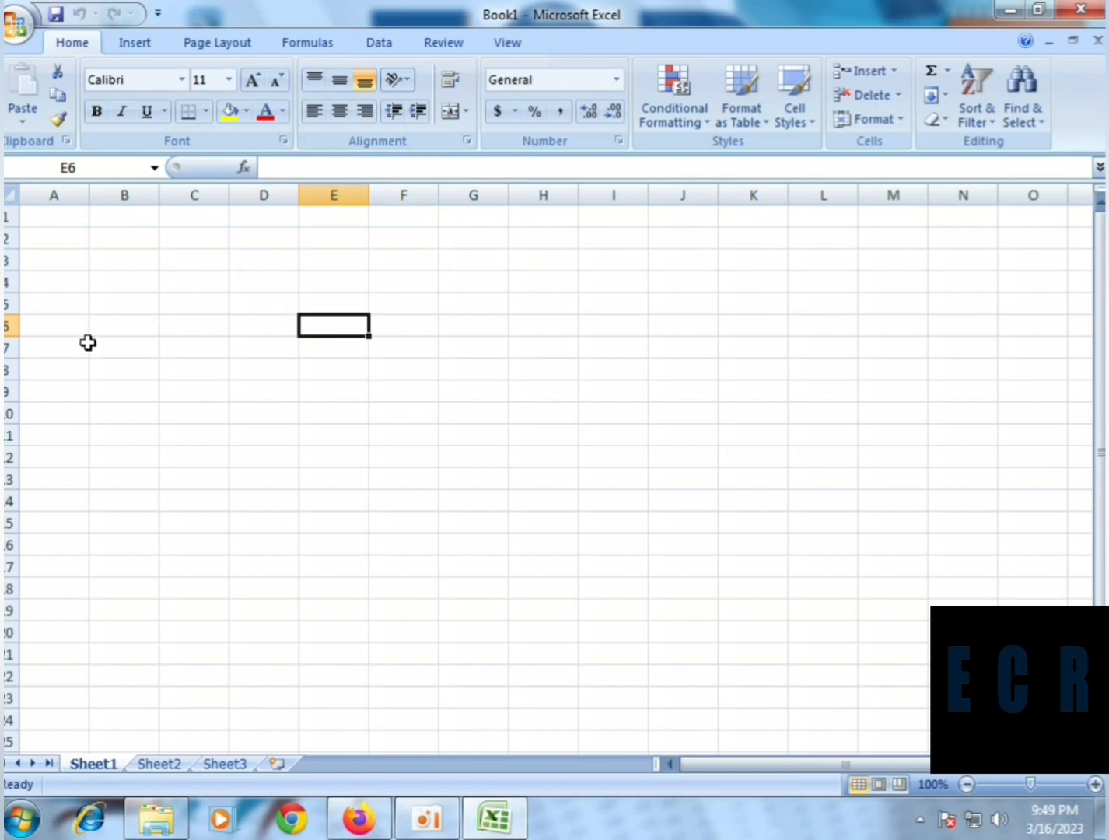
{"action": "type", "text": "h"}
{"action": "key", "text": "Return"}
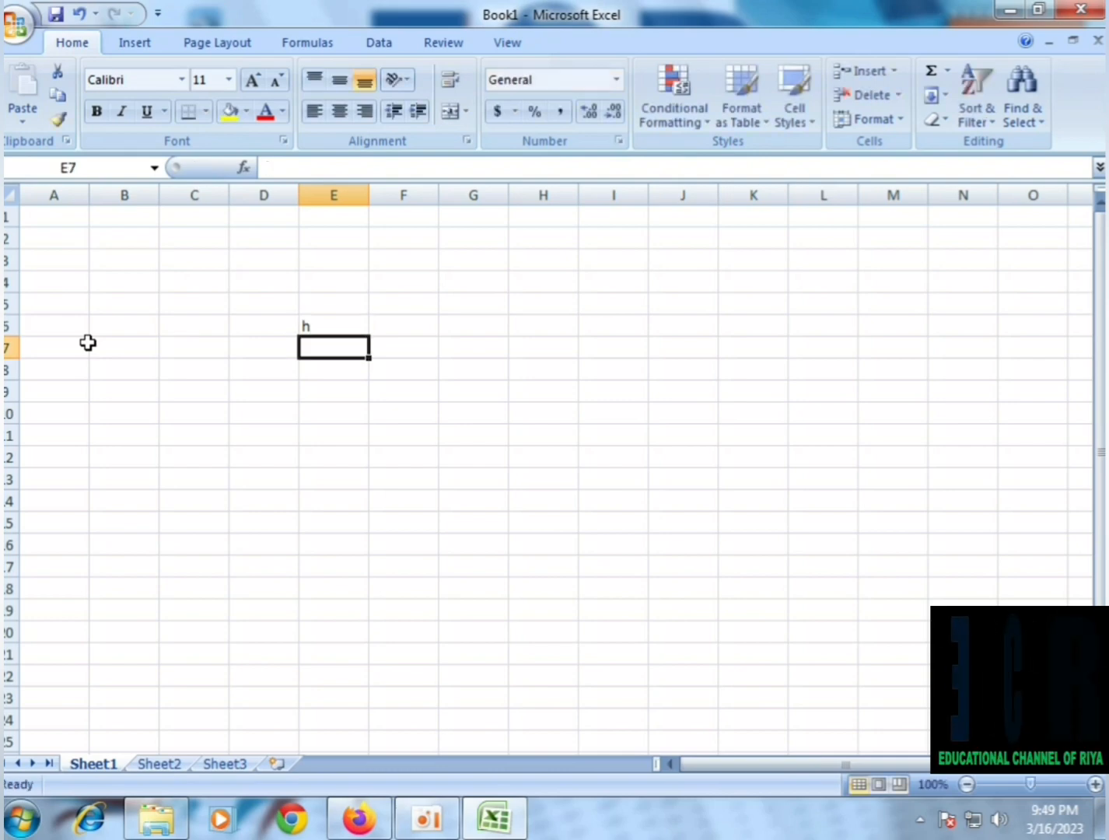
{"action": "type", "text": "j"}
{"action": "type", "text": "k"}
{"action": "key", "text": "Return"}
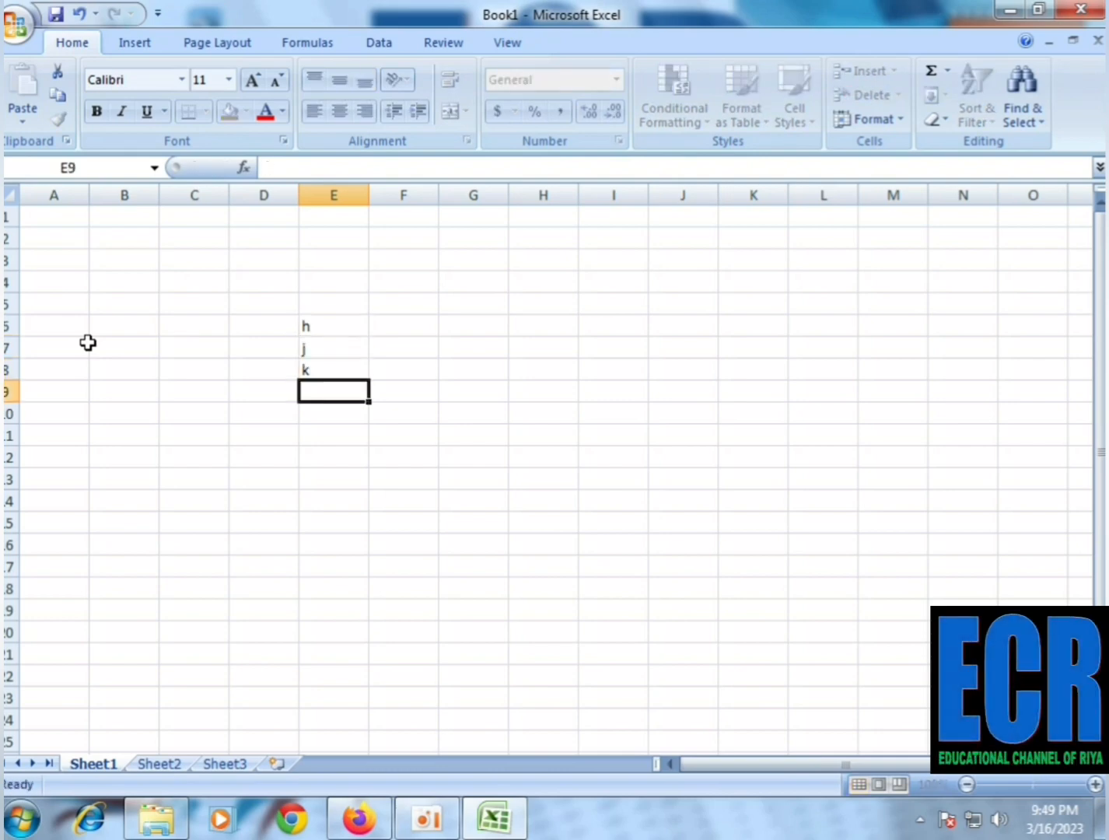
{"action": "type", "text": "l"}
{"action": "key", "text": "Return"}
{"action": "type", "text": "p"}
{"action": "key", "text": "Return"}
{"action": "type", "text": "u"}
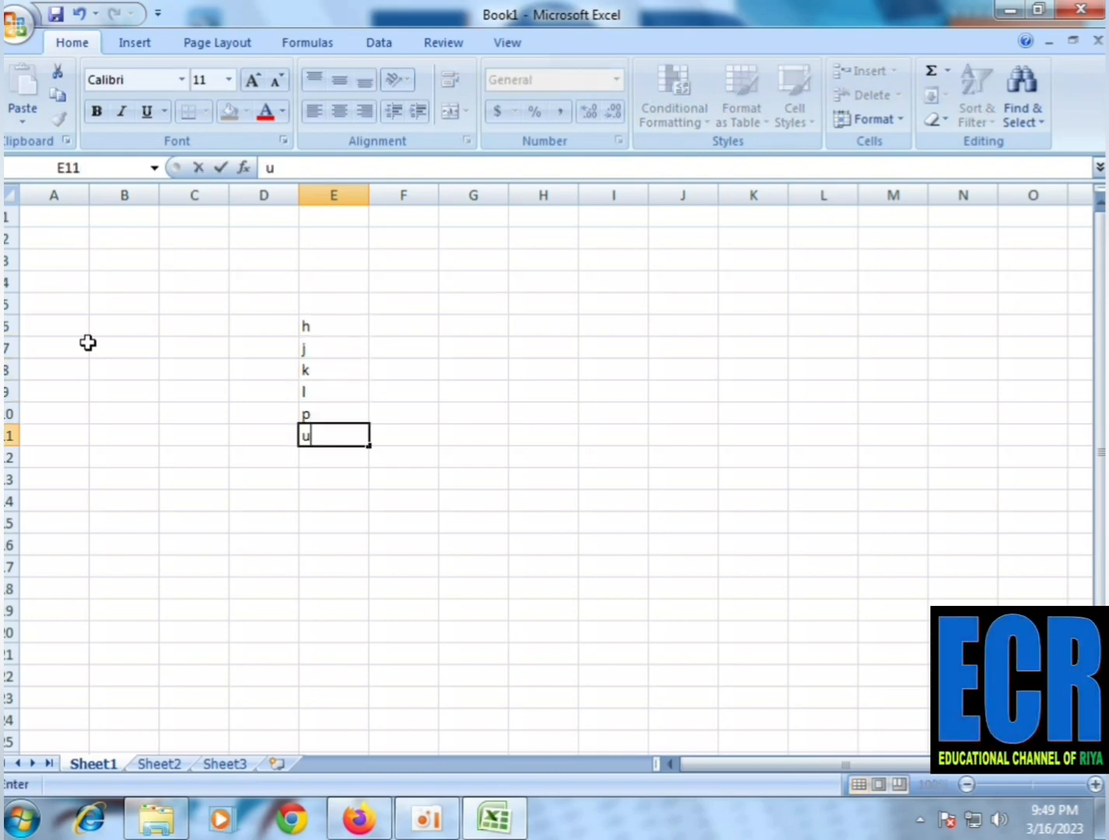
{"action": "key", "text": "Return"}
{"action": "type", "text": "t"}
{"action": "key", "text": "Return"}
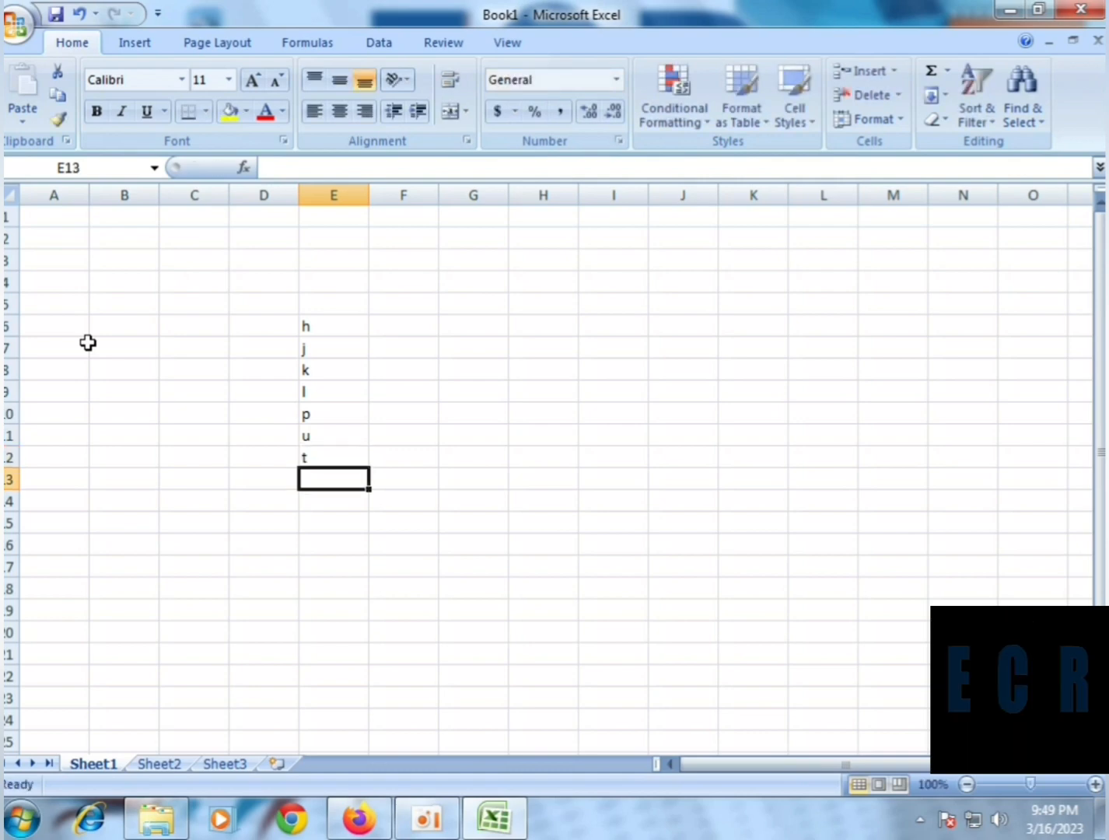
Enter the letters r, f and c down column F in cells F6 to F8
{"action": "left_click", "coordinate": [406, 332]}
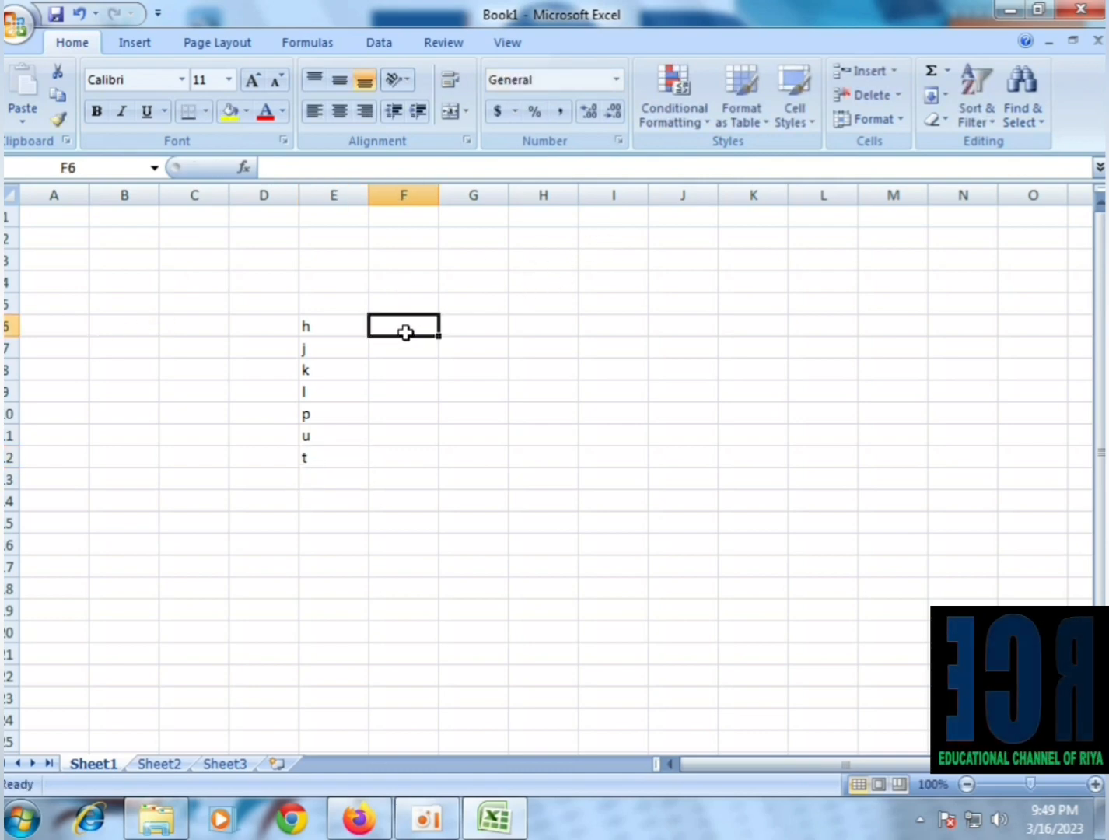
{"action": "type", "text": "r"}
{"action": "key", "text": "Return"}
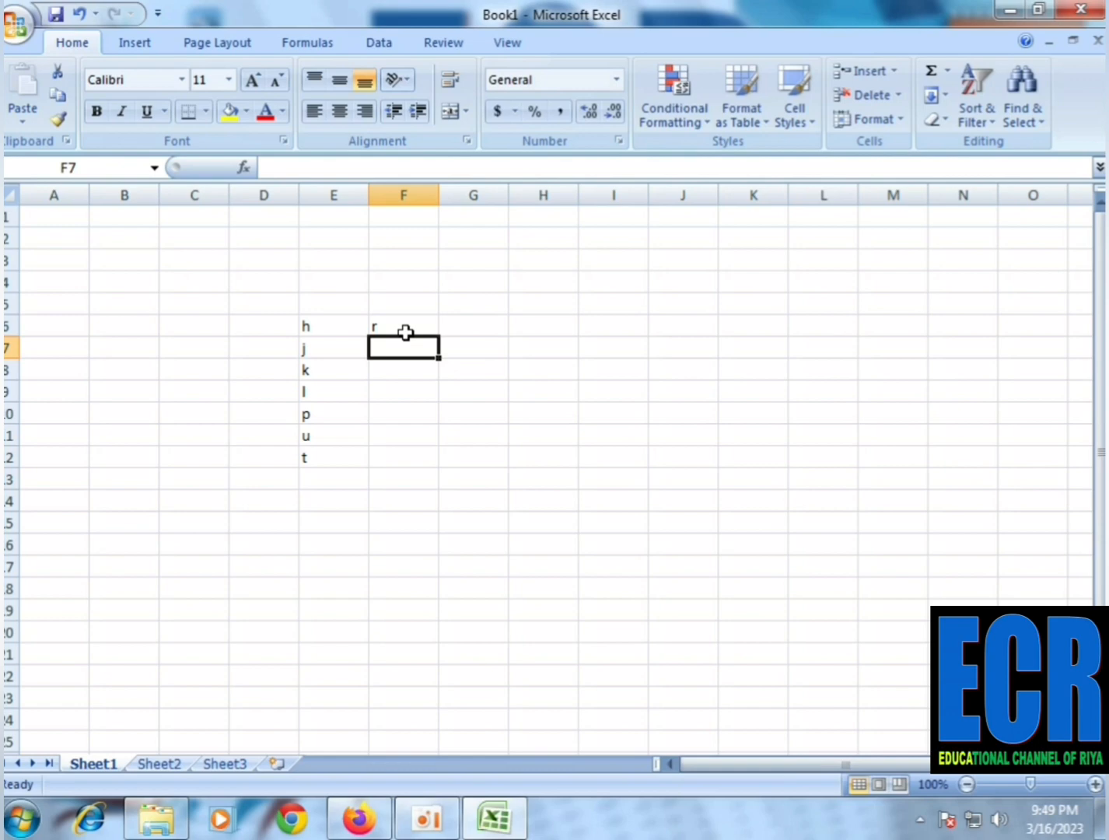
{"action": "type", "text": "f"}
{"action": "key", "text": "Return"}
{"action": "type", "text": "c"}
{"action": "key", "text": "Return"}
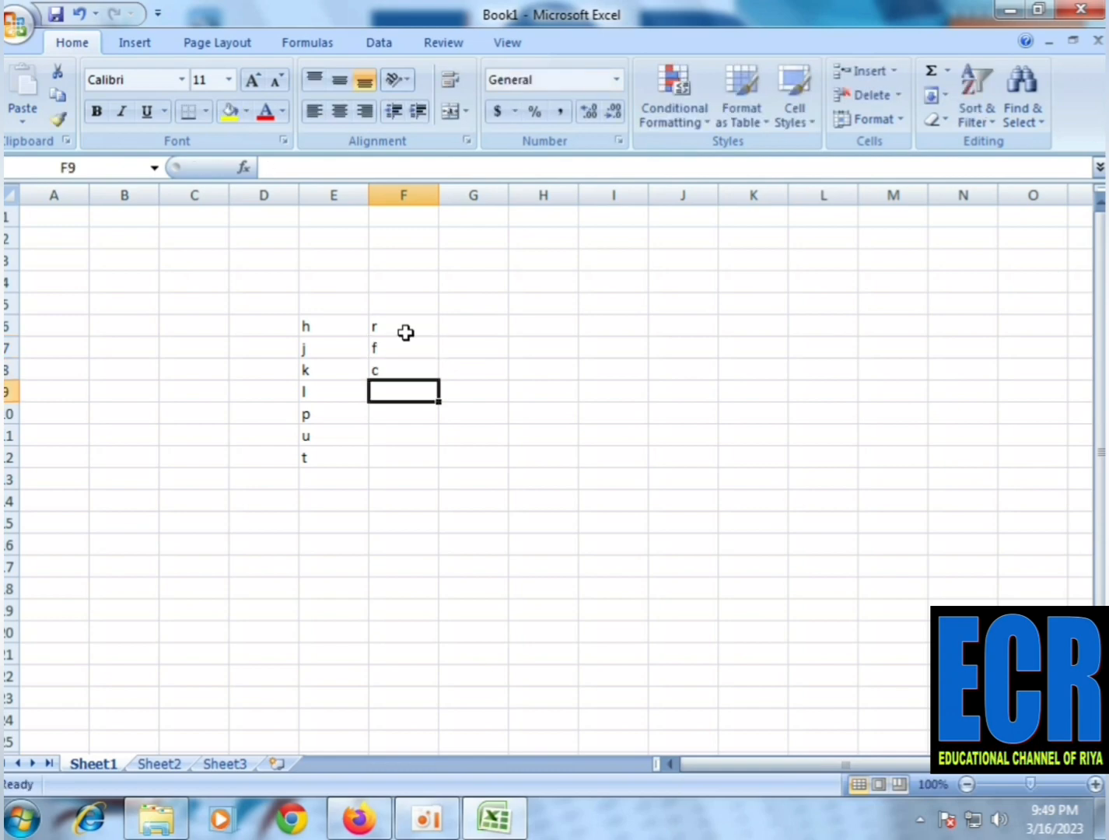
Enter the letters v, b, n and m down column F in cells F9 to F12
{"action": "type", "text": "v"}
{"action": "key", "text": "Return"}
{"action": "type", "text": "b"}
{"action": "key", "text": "Return"}
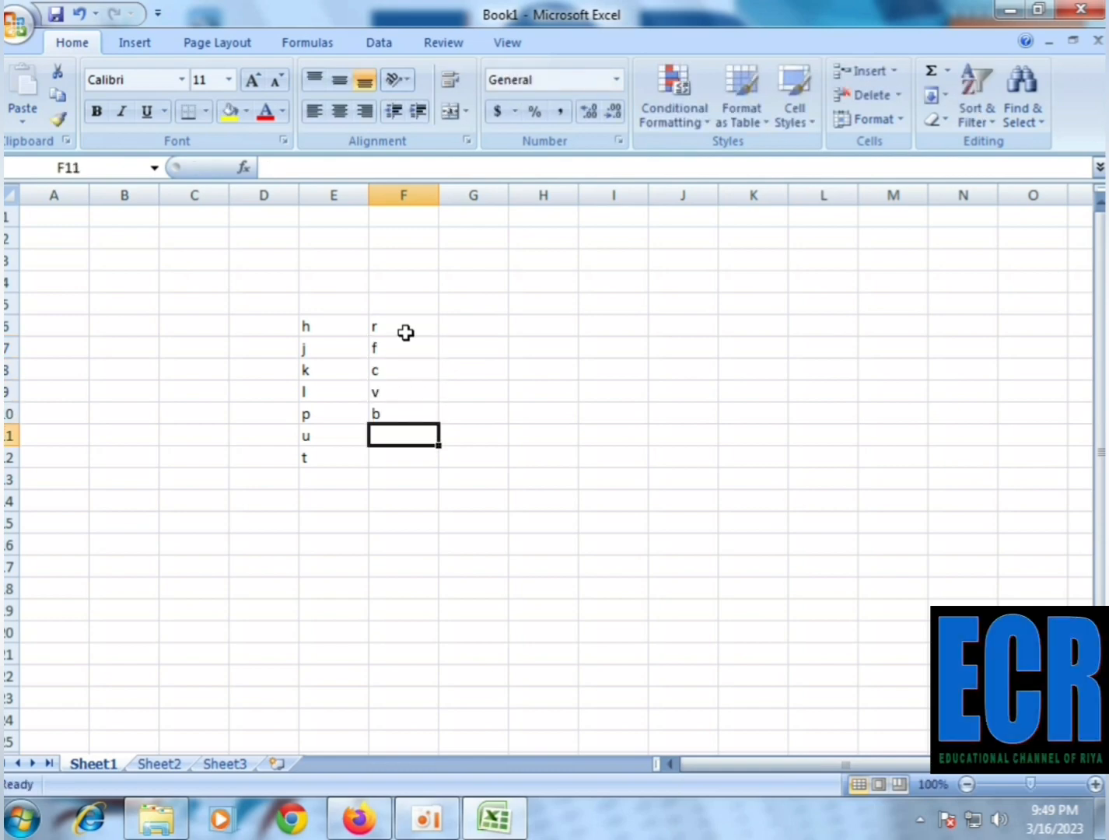
{"action": "type", "text": "n"}
{"action": "key", "text": "Return"}
{"action": "type", "text": "m"}
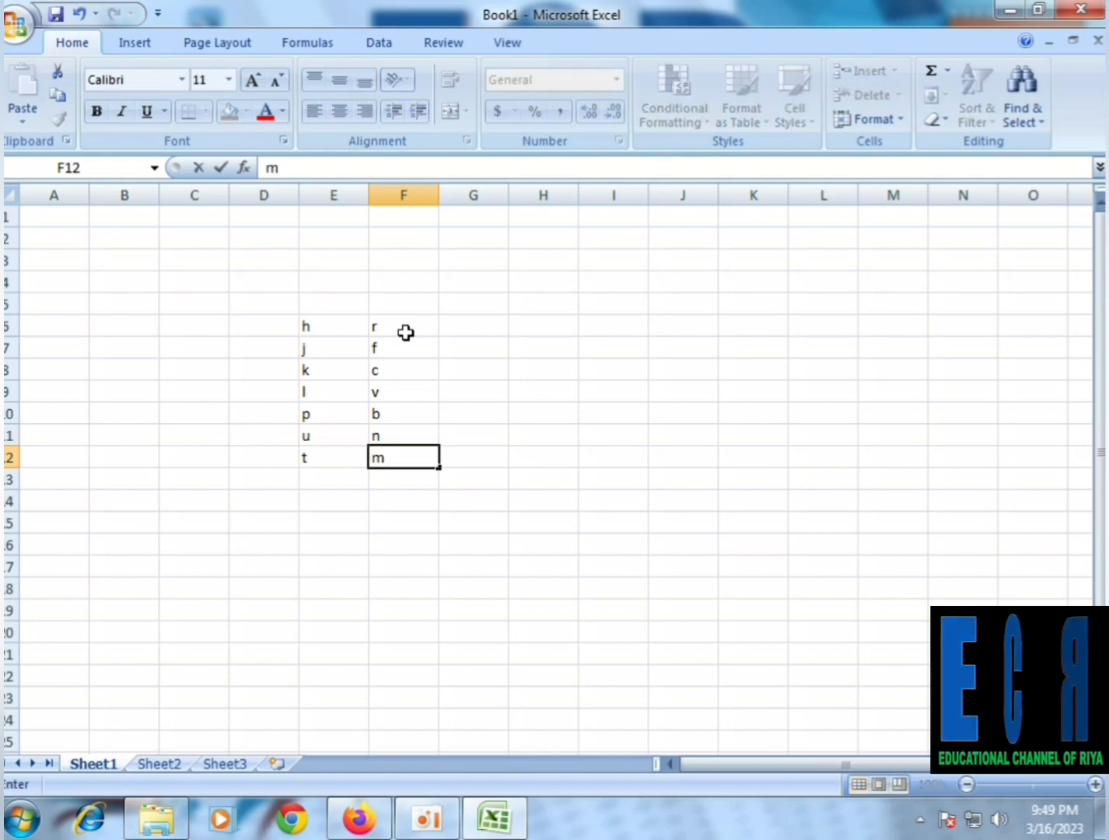
Enter the letters w, s, x, a, q, z and x down column G in cells G6 to G12
{"action": "left_click", "coordinate": [465, 328]}
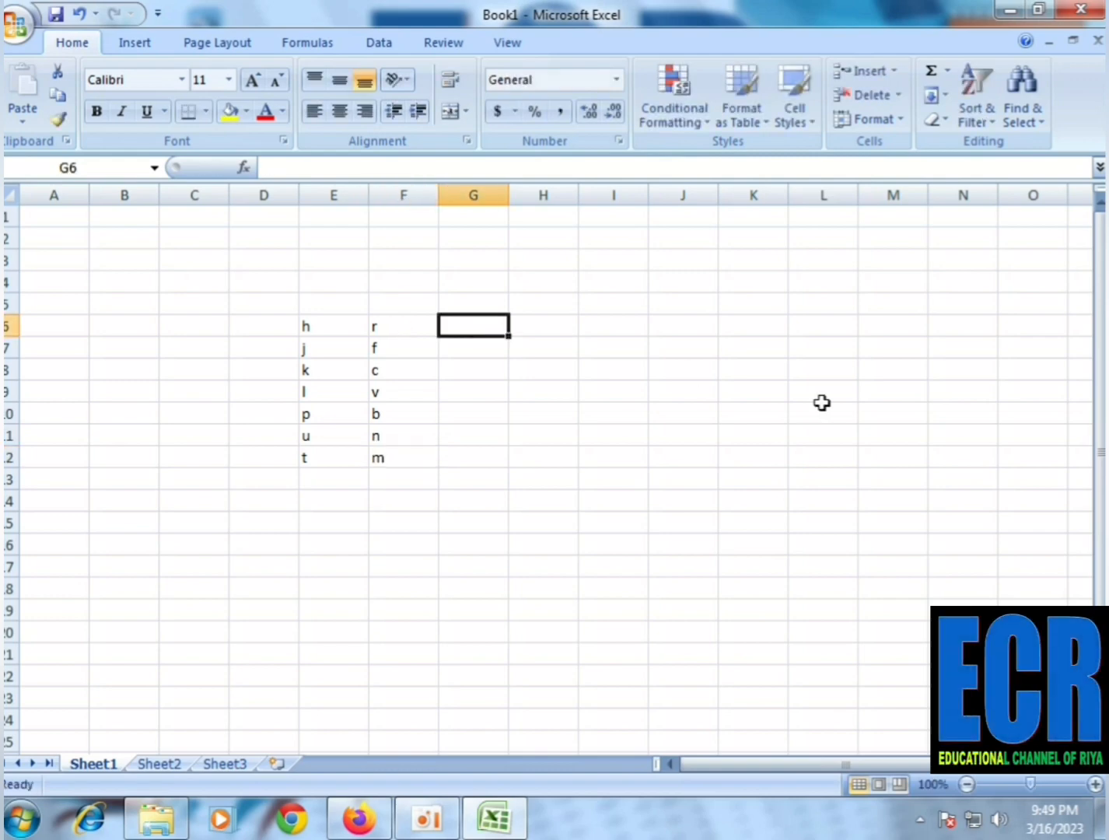
{"action": "type", "text": "w"}
{"action": "key", "text": "Return"}
{"action": "type", "text": "s"}
{"action": "key", "text": "Return"}
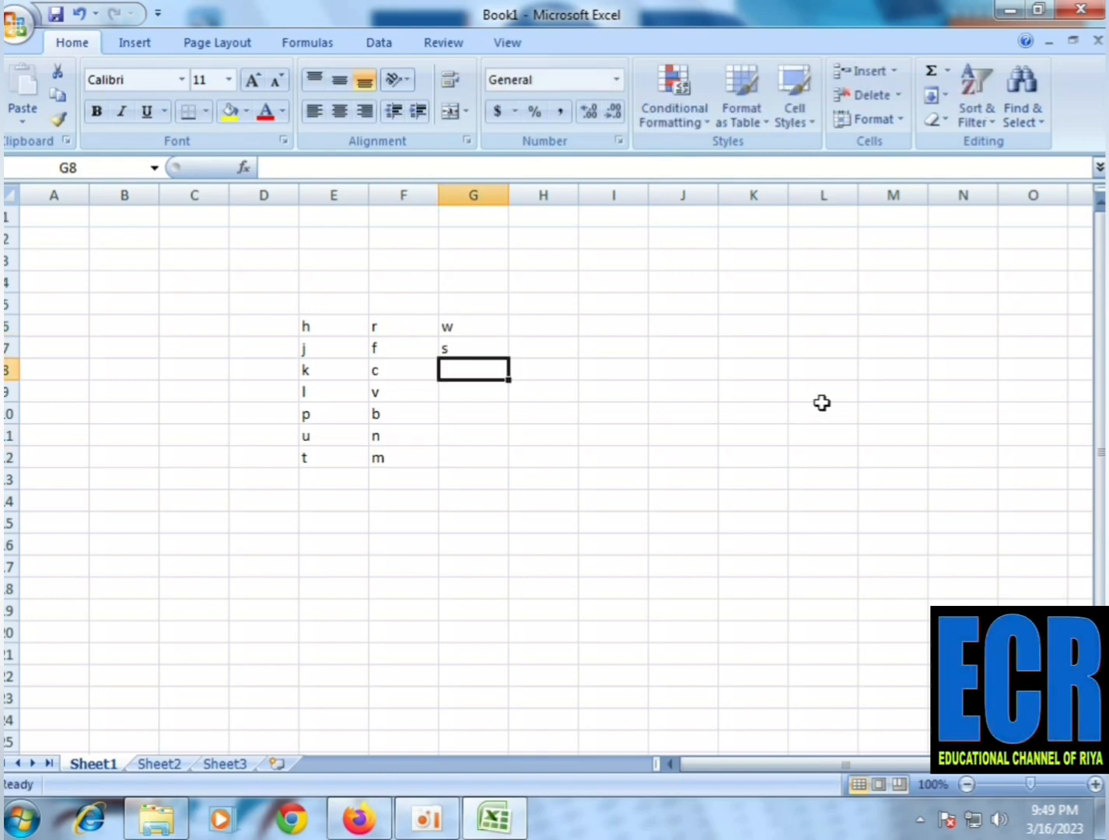
{"action": "type", "text": "x"}
{"action": "key", "text": "Return"}
{"action": "type", "text": "a"}
{"action": "key", "text": "Return"}
{"action": "type", "text": "q"}
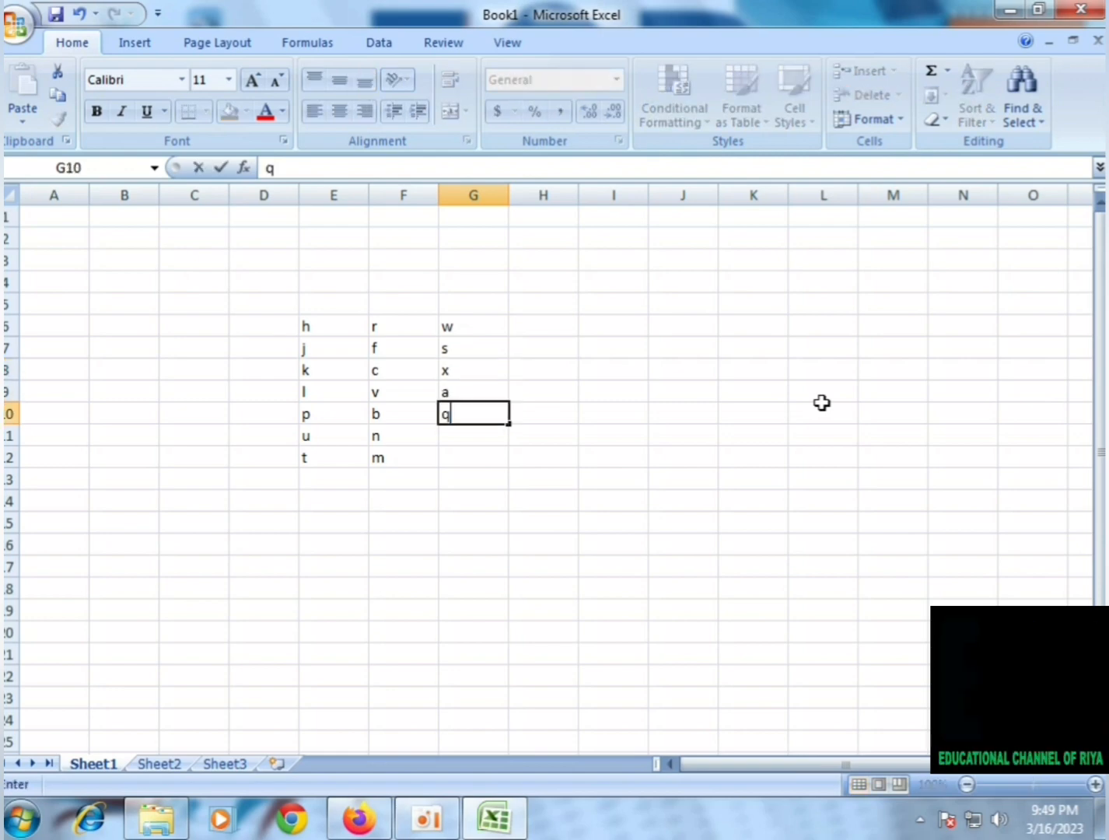
{"action": "key", "text": "Return"}
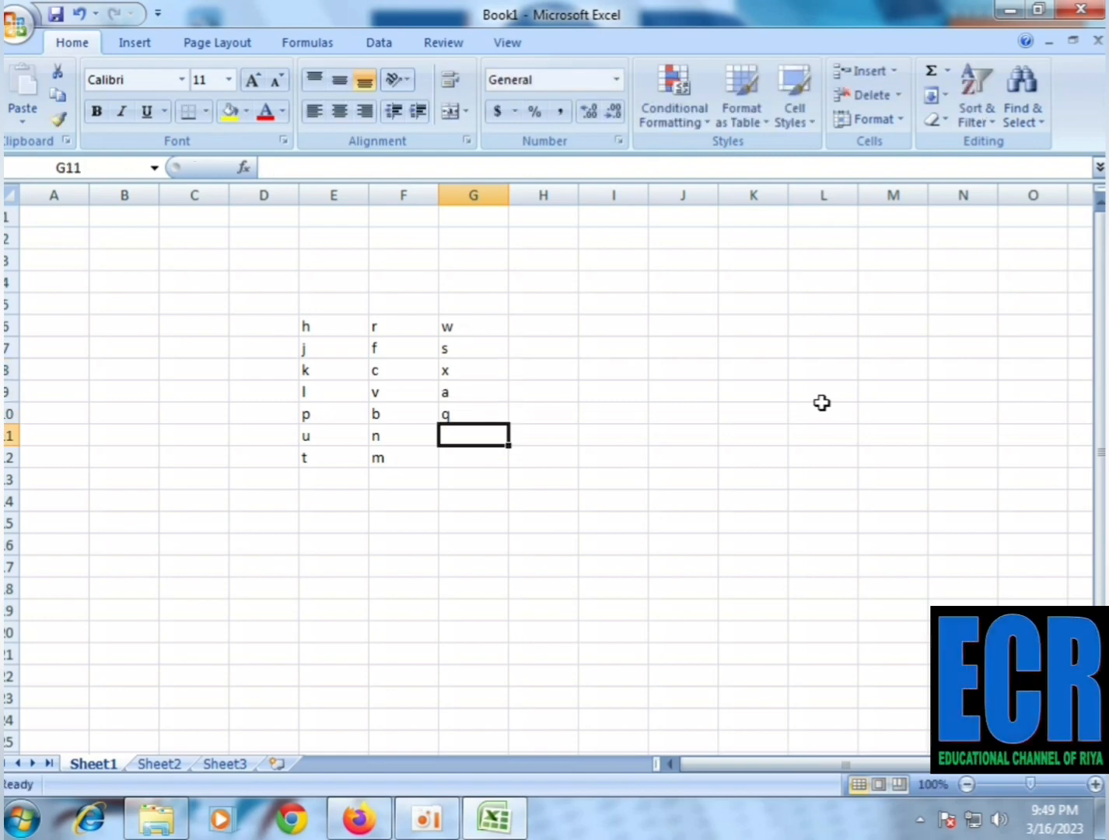
{"action": "type", "text": "z"}
{"action": "key", "text": "Return"}
{"action": "type", "text": "x"}
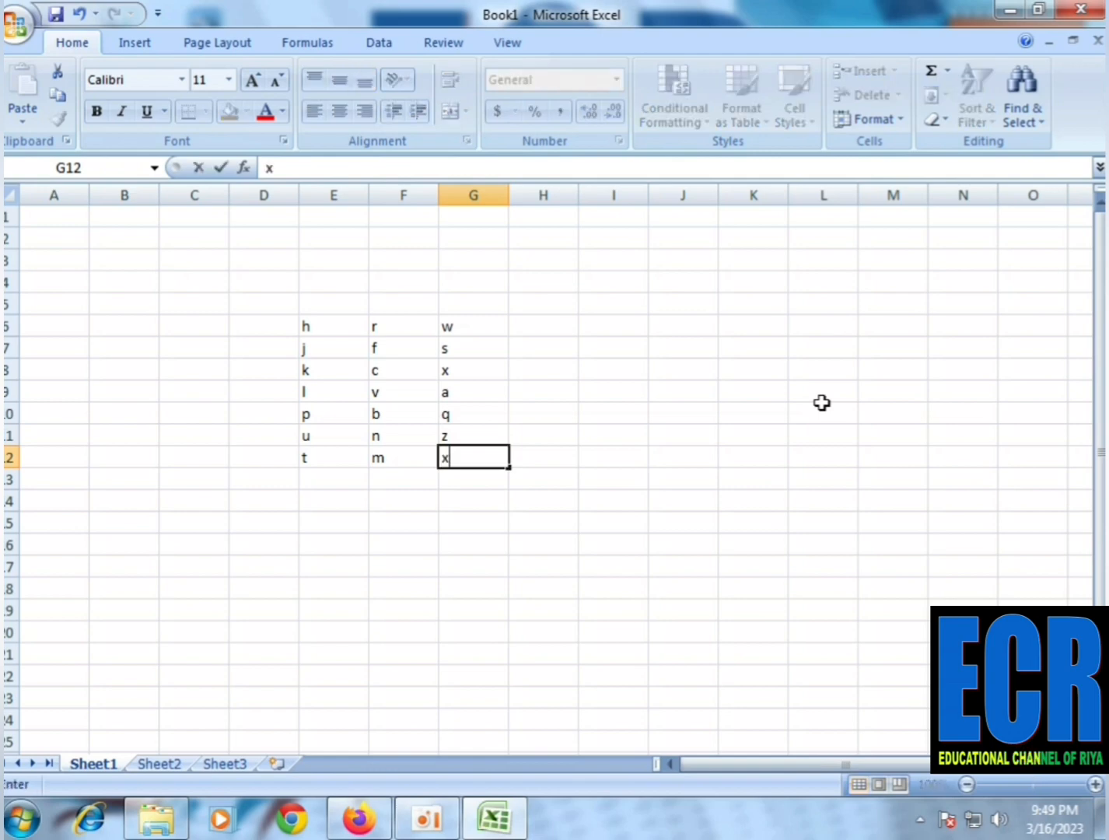
{"action": "key", "text": "Return"}
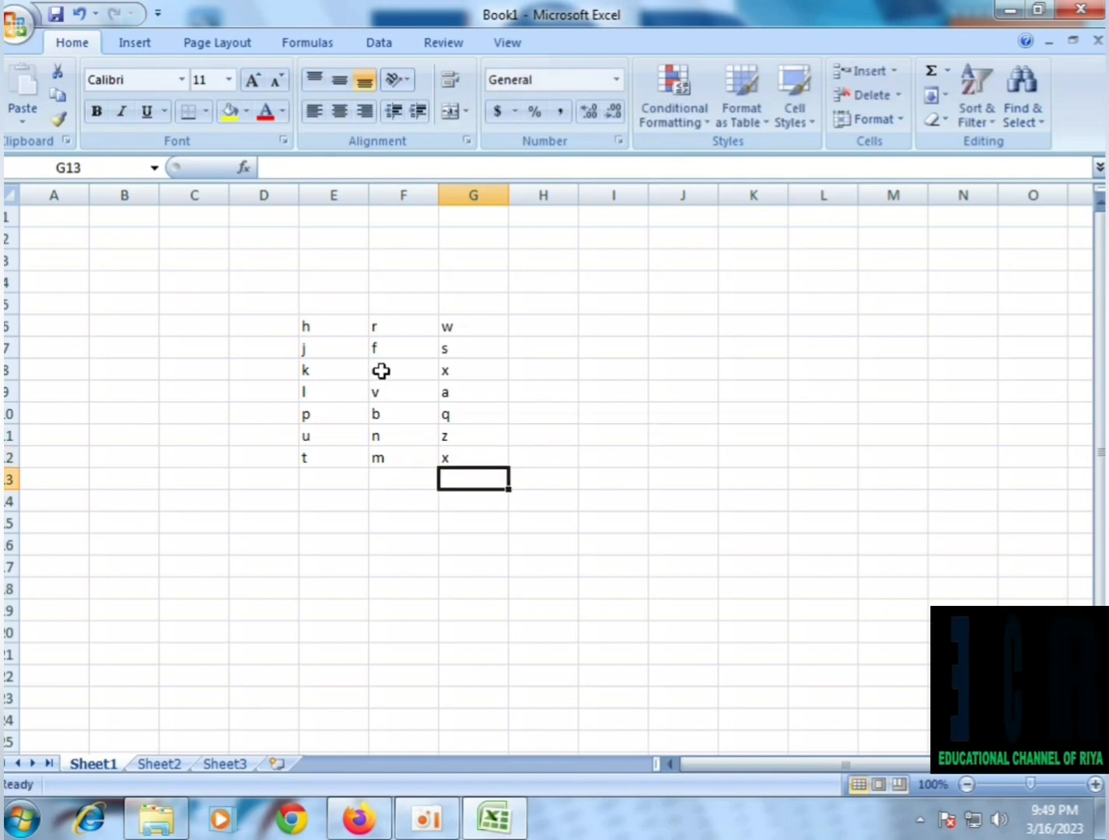
Insert an entire blank column at cell F7, between the first and second columns of letters
{"action": "left_click", "coordinate": [335, 341]}
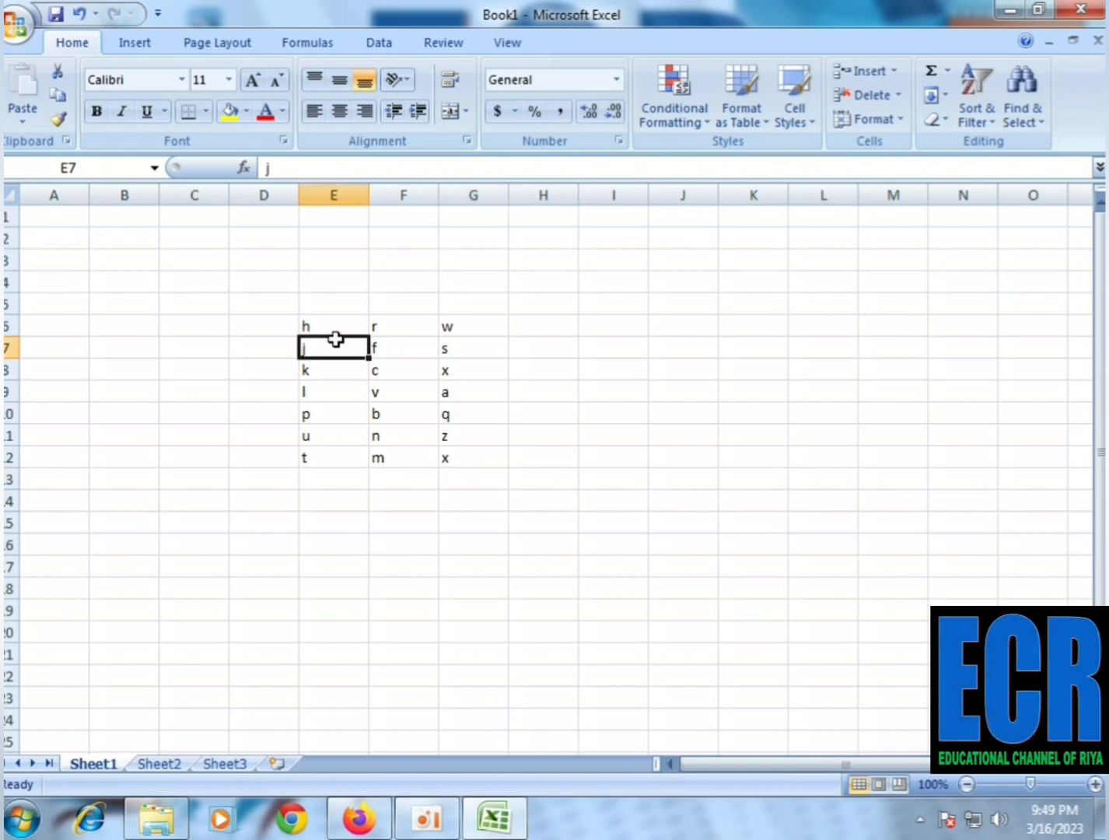
{"action": "left_click", "coordinate": [384, 340]}
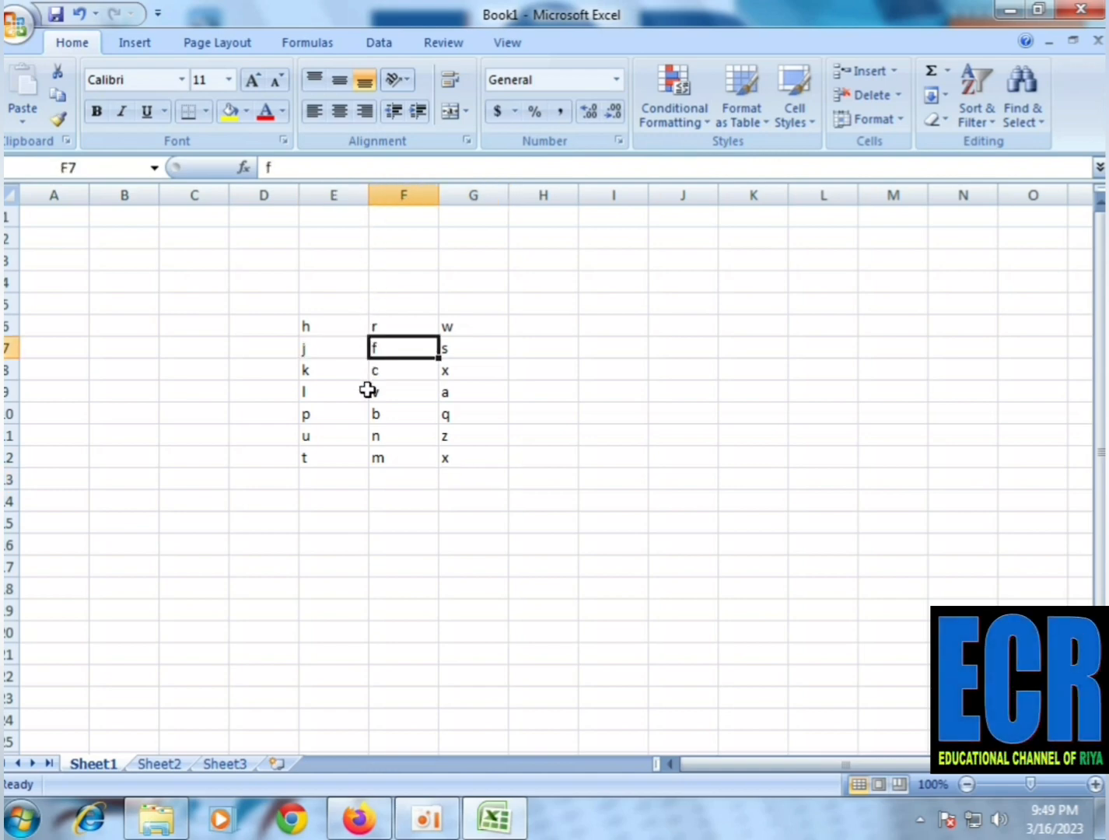
{"action": "right_click", "coordinate": [384, 353]}
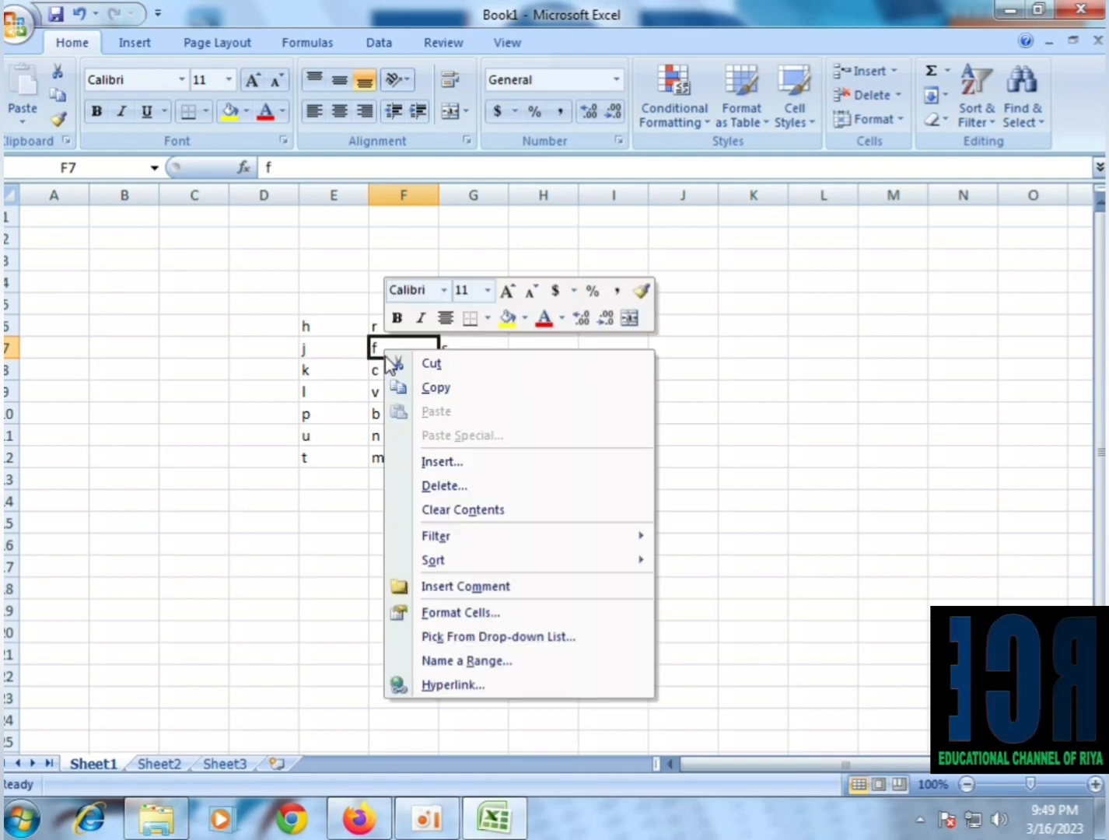
{"action": "left_click", "coordinate": [442, 462]}
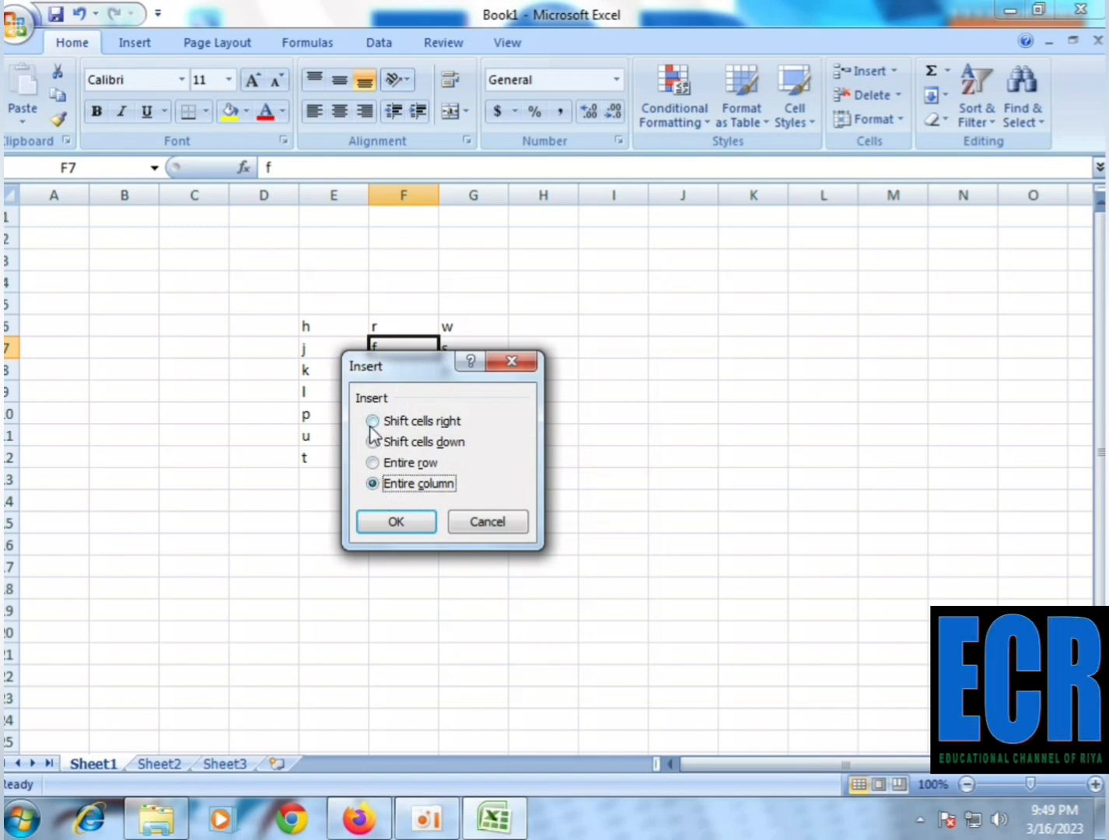
{"action": "left_click", "coordinate": [390, 531]}
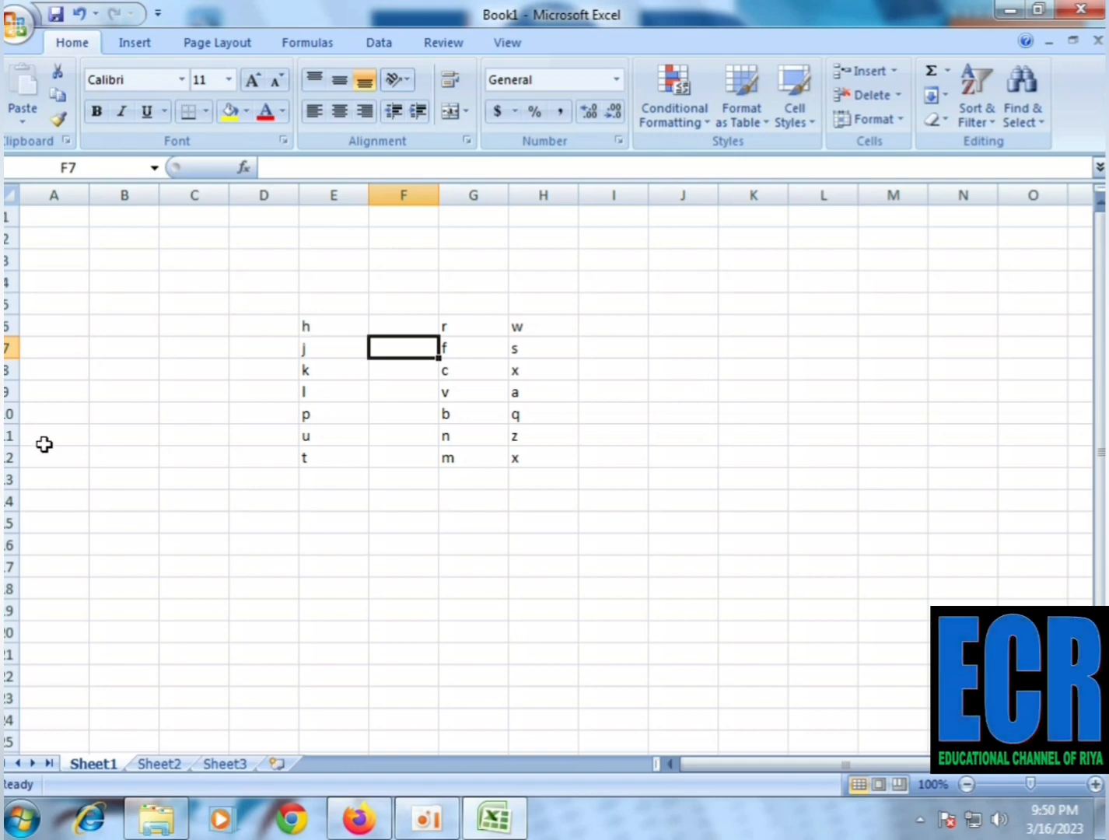
{"action": "left_click", "coordinate": [325, 331]}
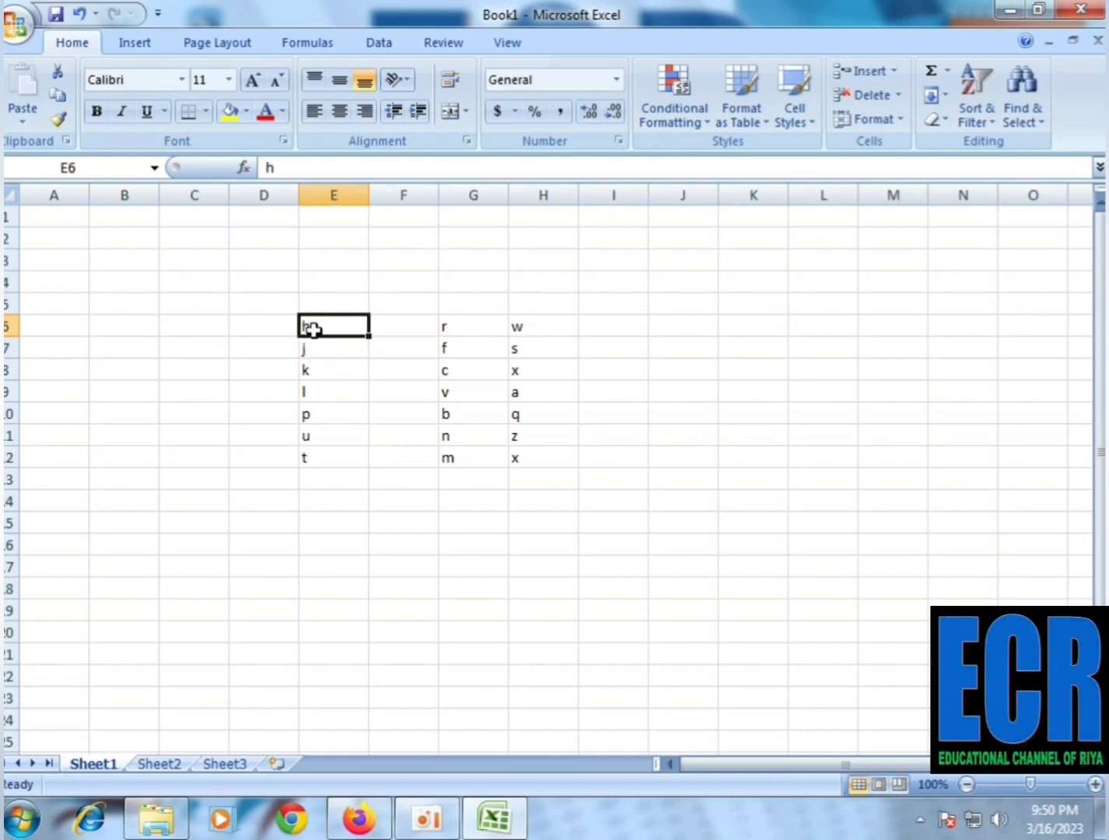
{"action": "left_click", "coordinate": [443, 330]}
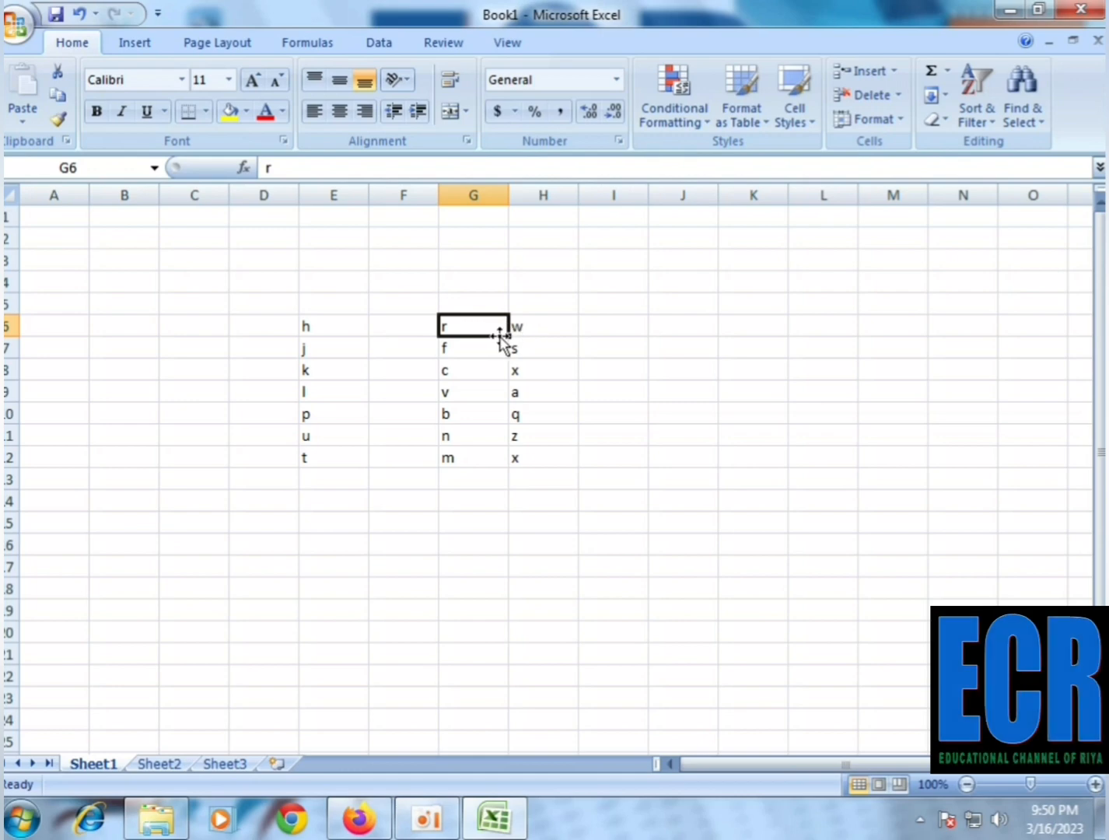
{"action": "left_click", "coordinate": [534, 325]}
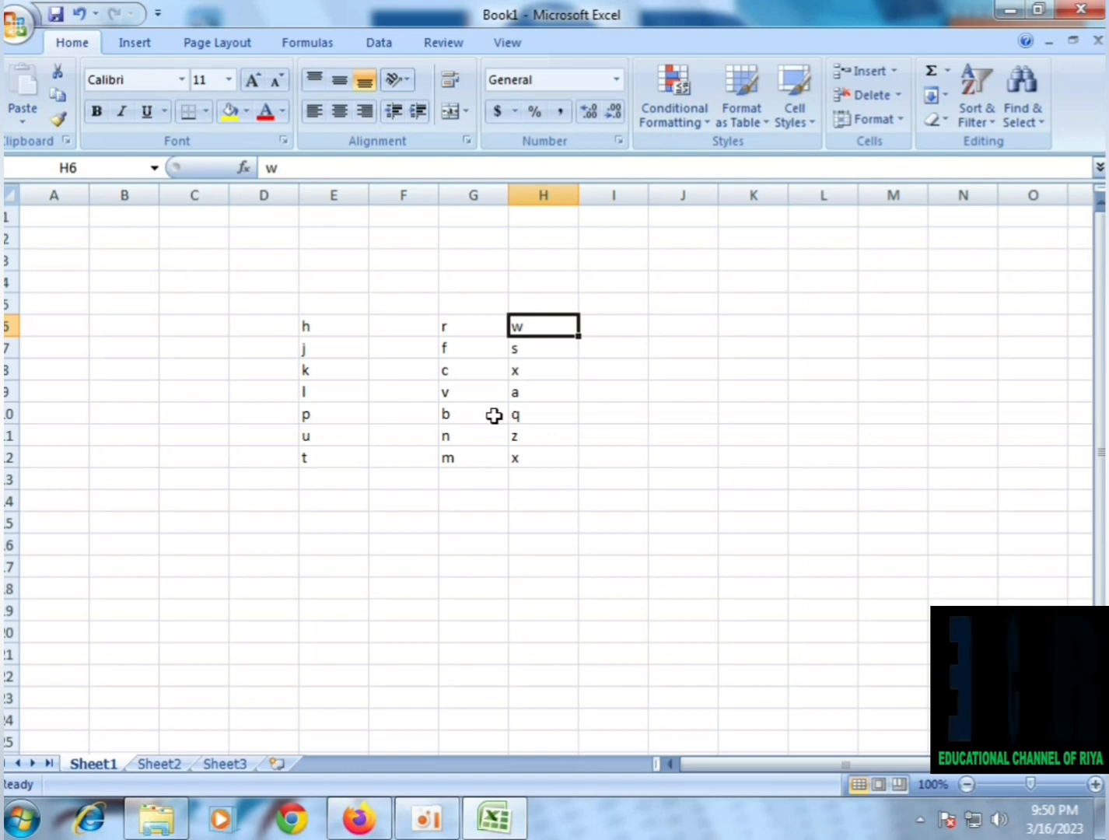
Insert an entire blank row at cell G9, above the row containing l, v and a
{"action": "left_click", "coordinate": [471, 391]}
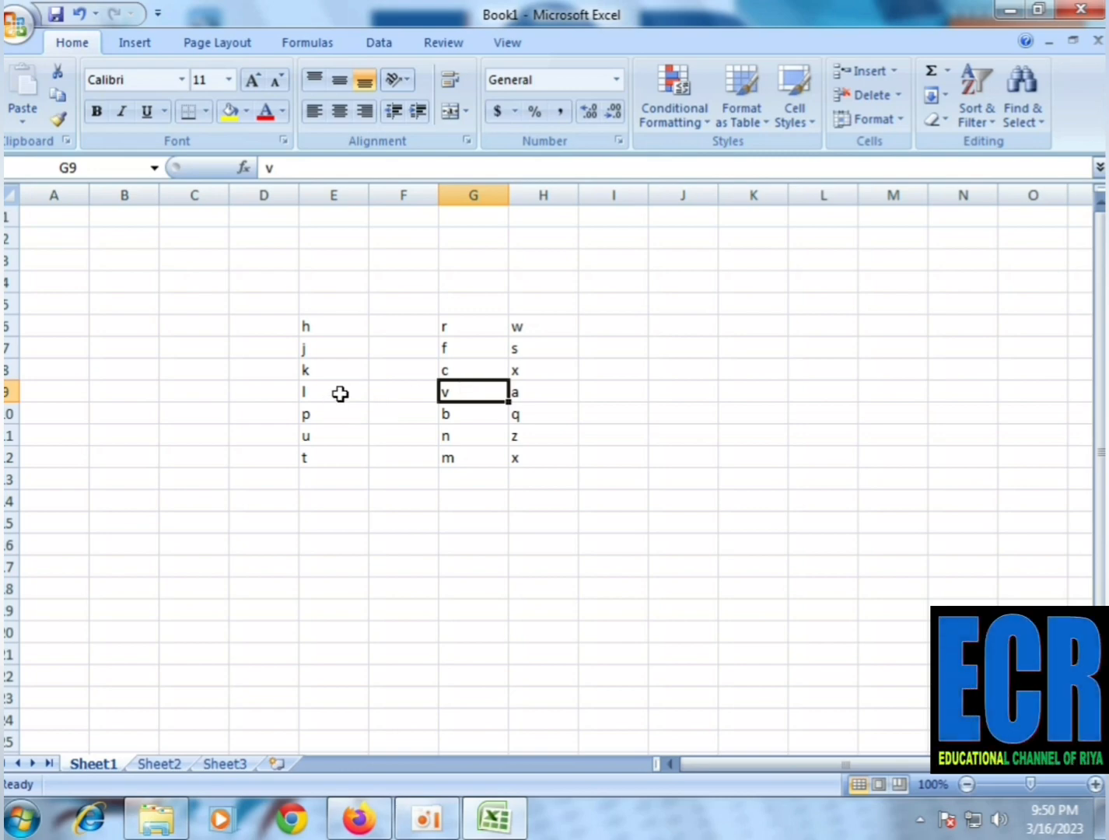
{"action": "right_click", "coordinate": [461, 390]}
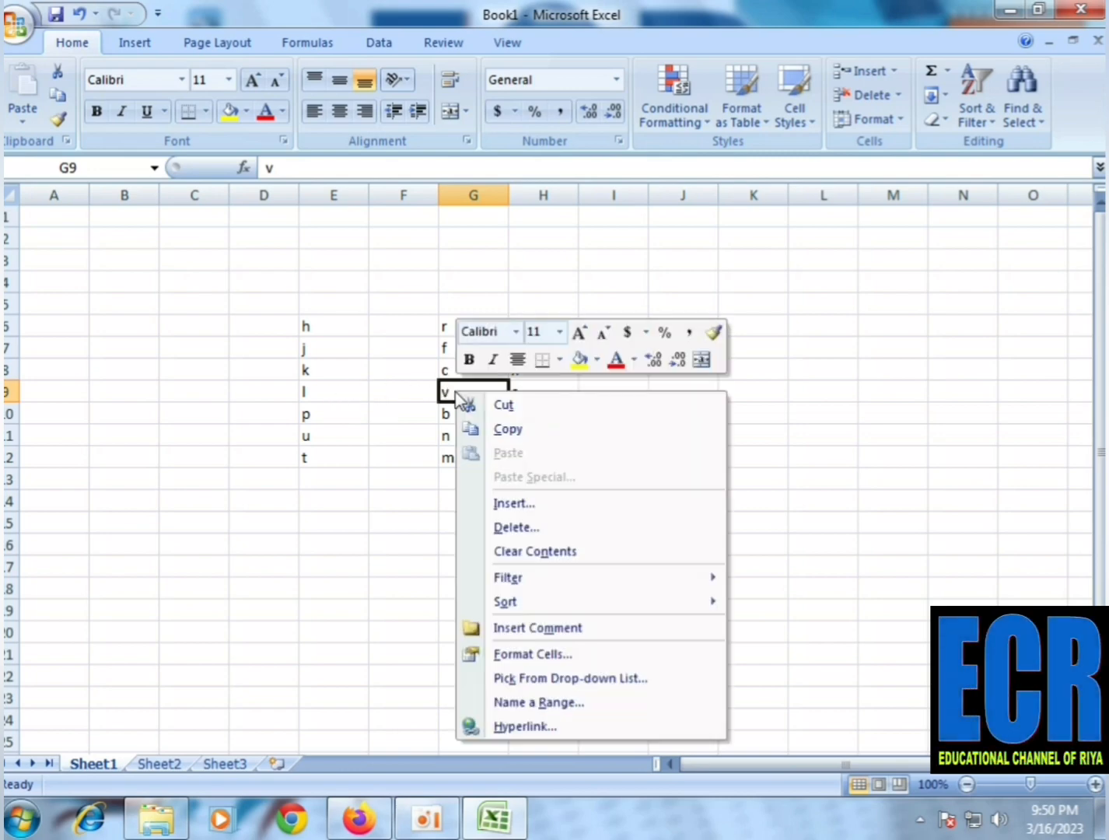
{"action": "left_click", "coordinate": [516, 506]}
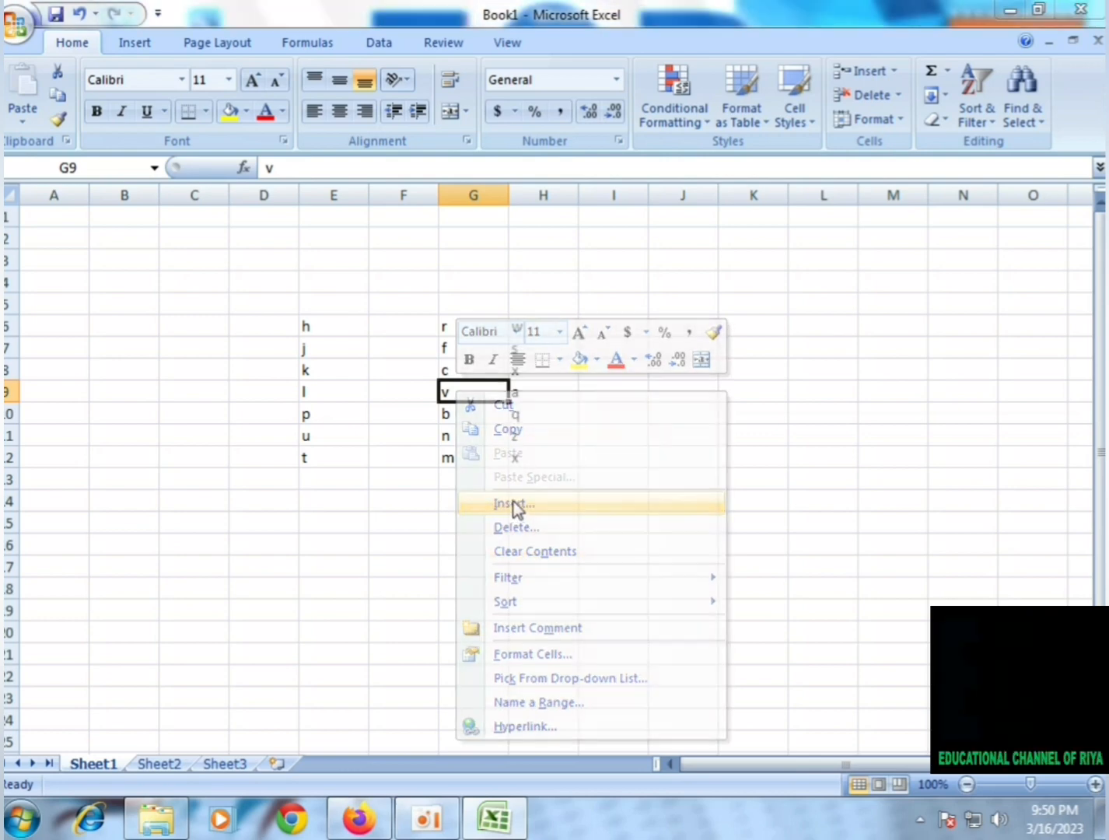
{"action": "left_click", "coordinate": [465, 508]}
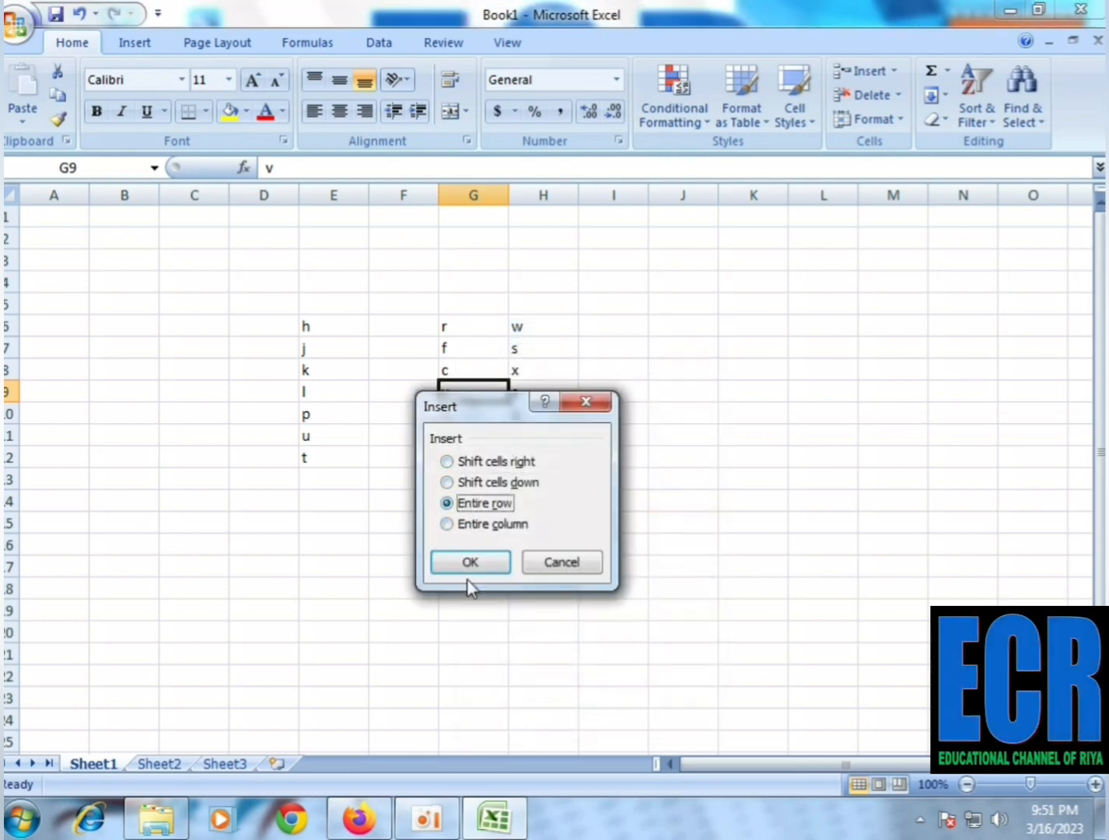
{"action": "left_click", "coordinate": [467, 560]}
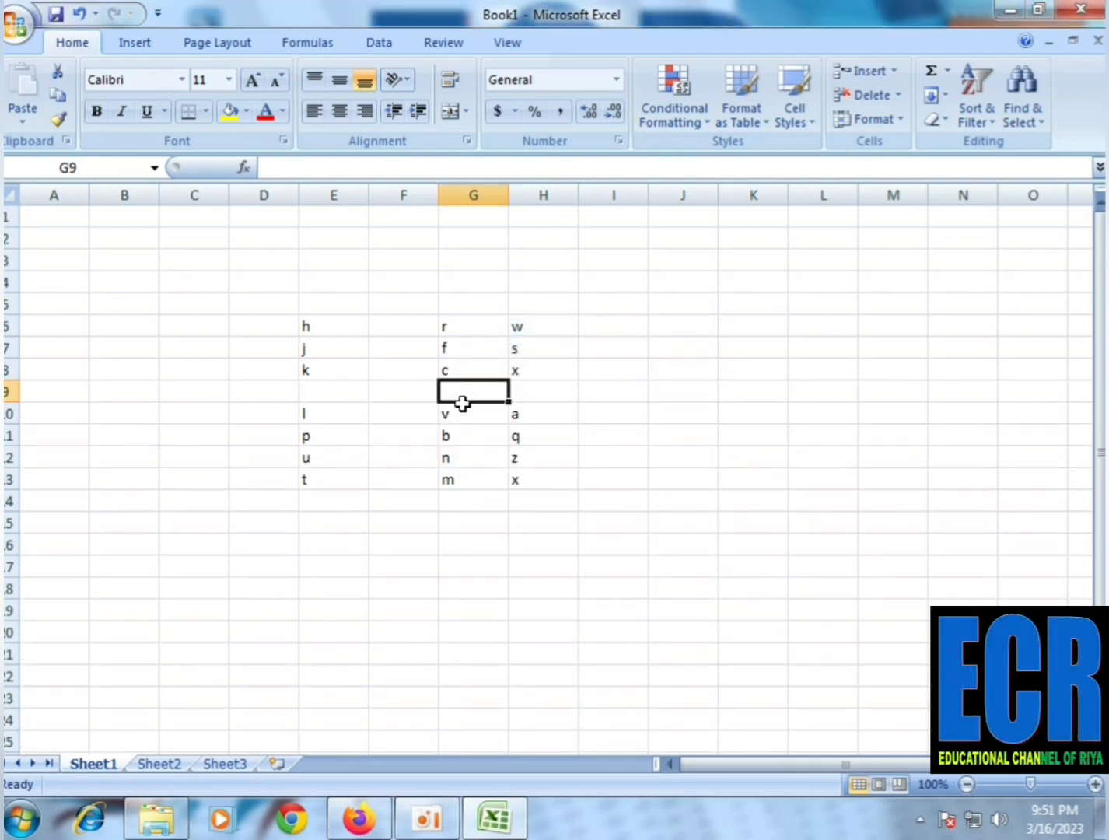
Insert a blank cell at G11, above the letter b, using the Shift cells down option
{"action": "left_click", "coordinate": [450, 455]}
{"action": "left_click", "coordinate": [452, 436]}
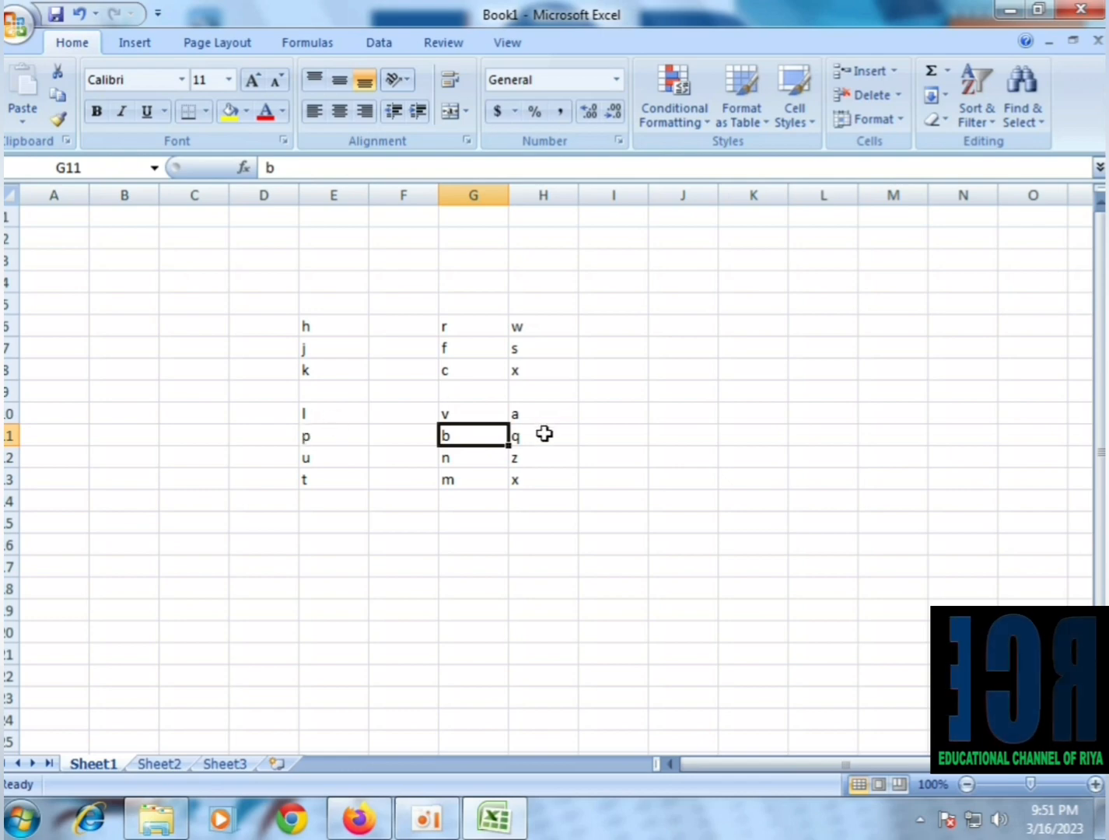
{"action": "right_click", "coordinate": [453, 434]}
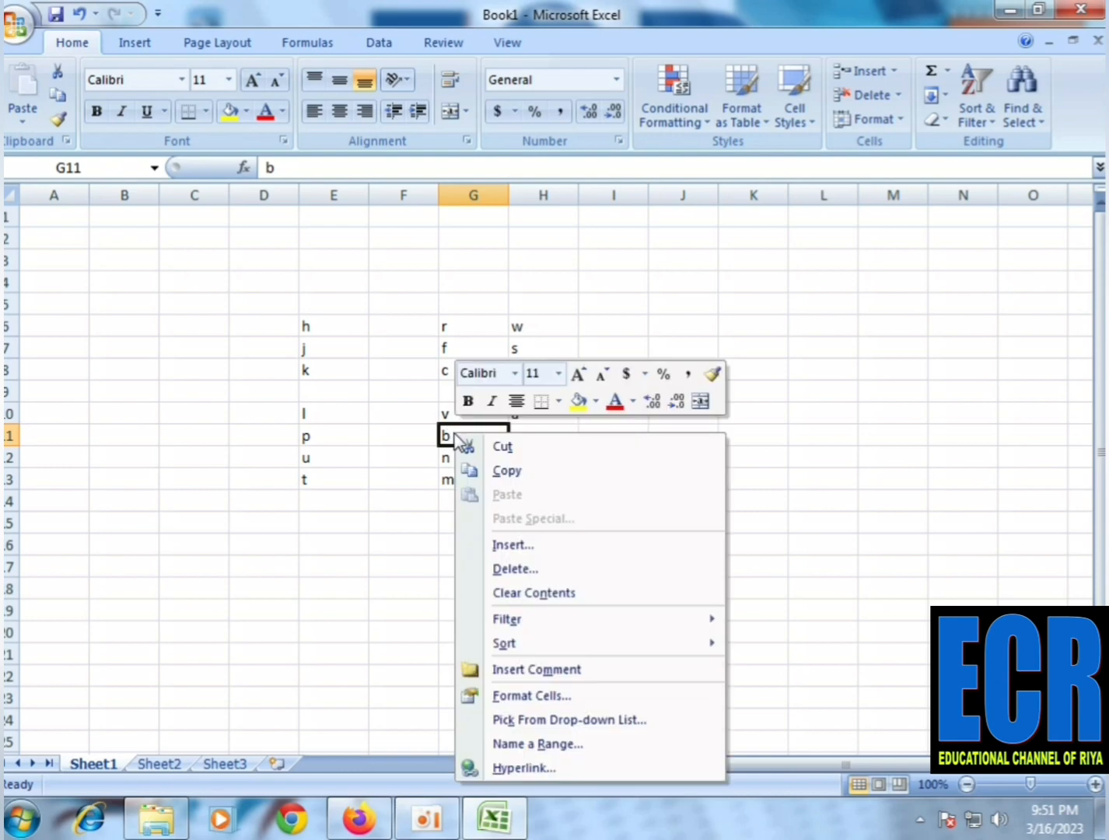
{"action": "left_click", "coordinate": [518, 544]}
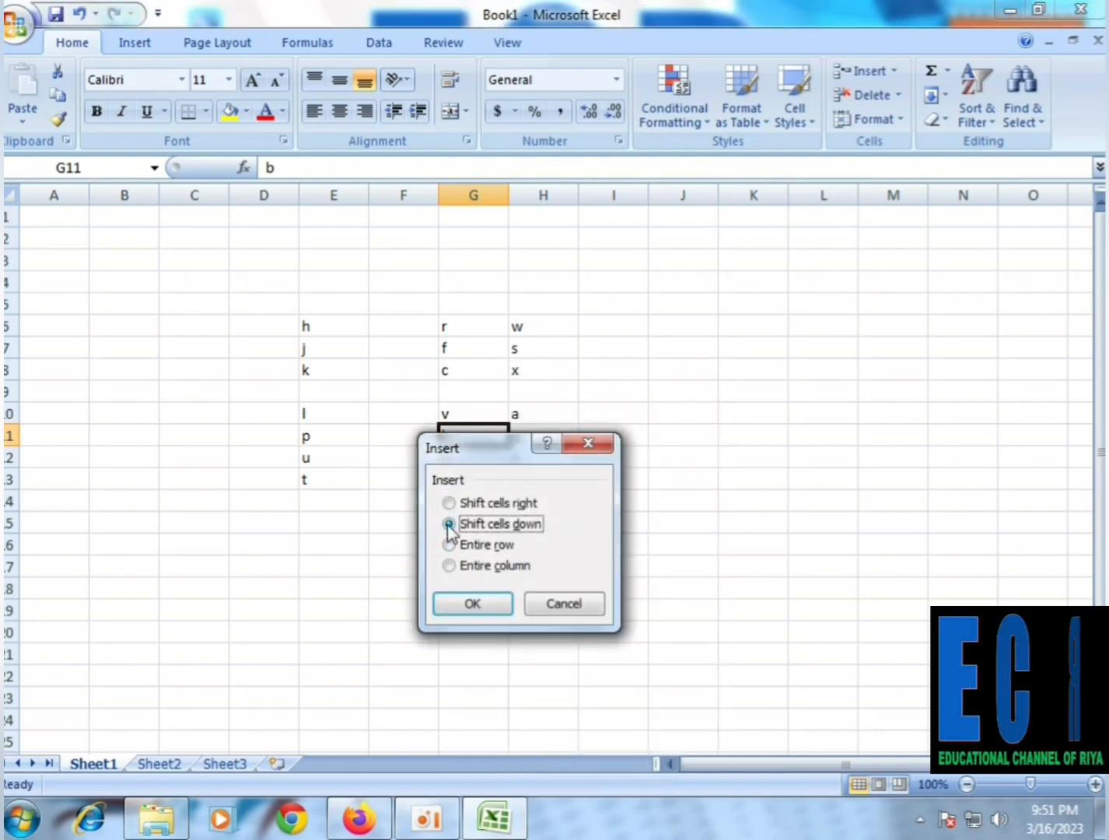
{"action": "left_click_drag", "start_coordinate": [469, 453], "coordinate": [691, 429]}
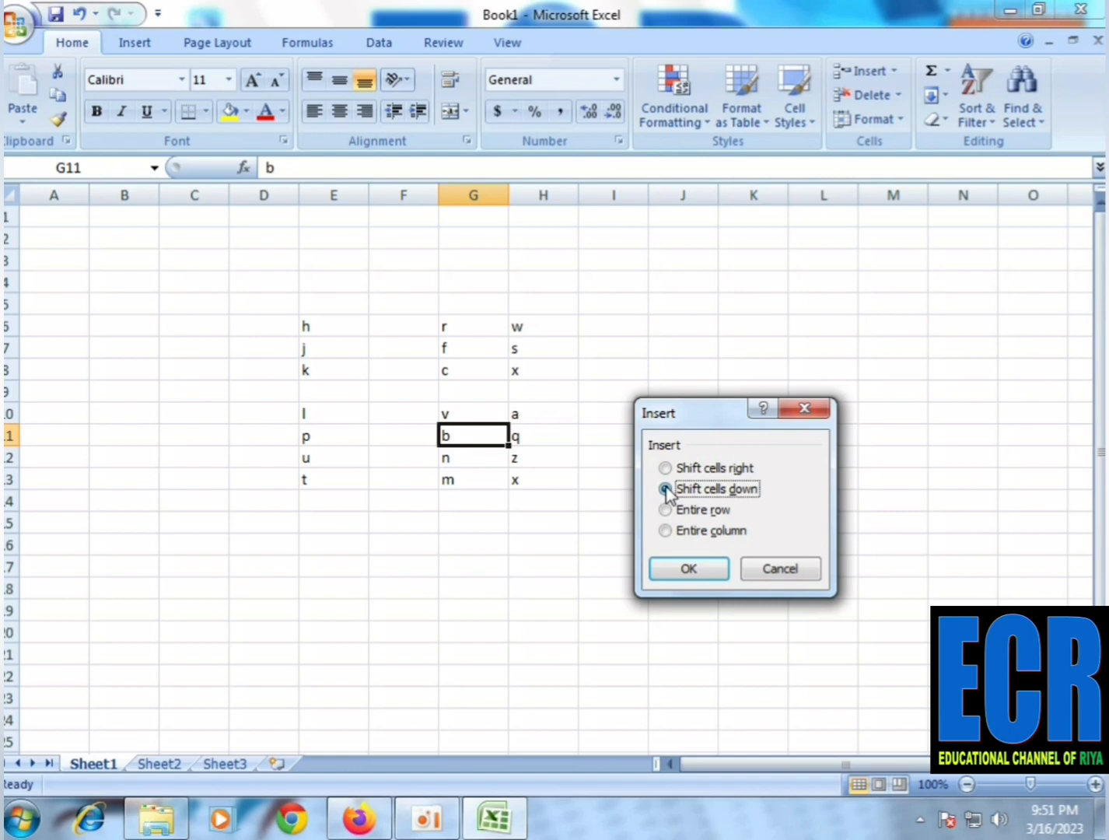
{"action": "left_click", "coordinate": [680, 578]}
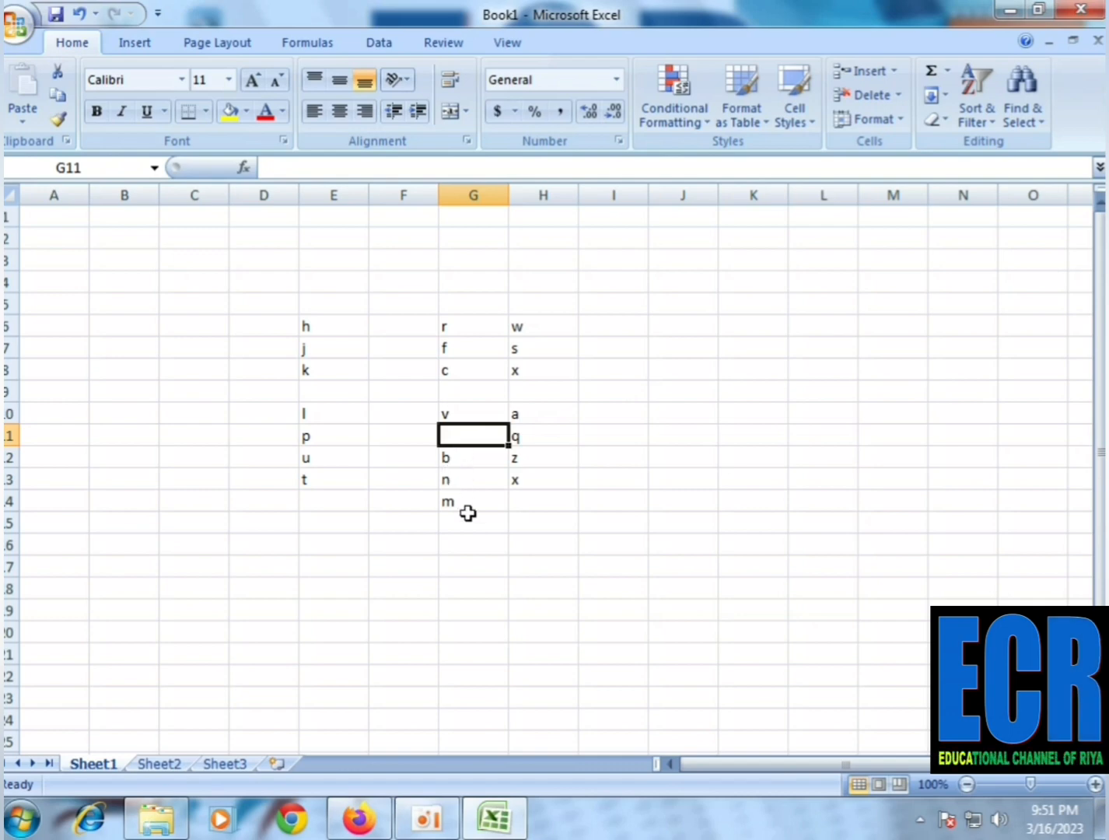
{"action": "left_click", "coordinate": [518, 412]}
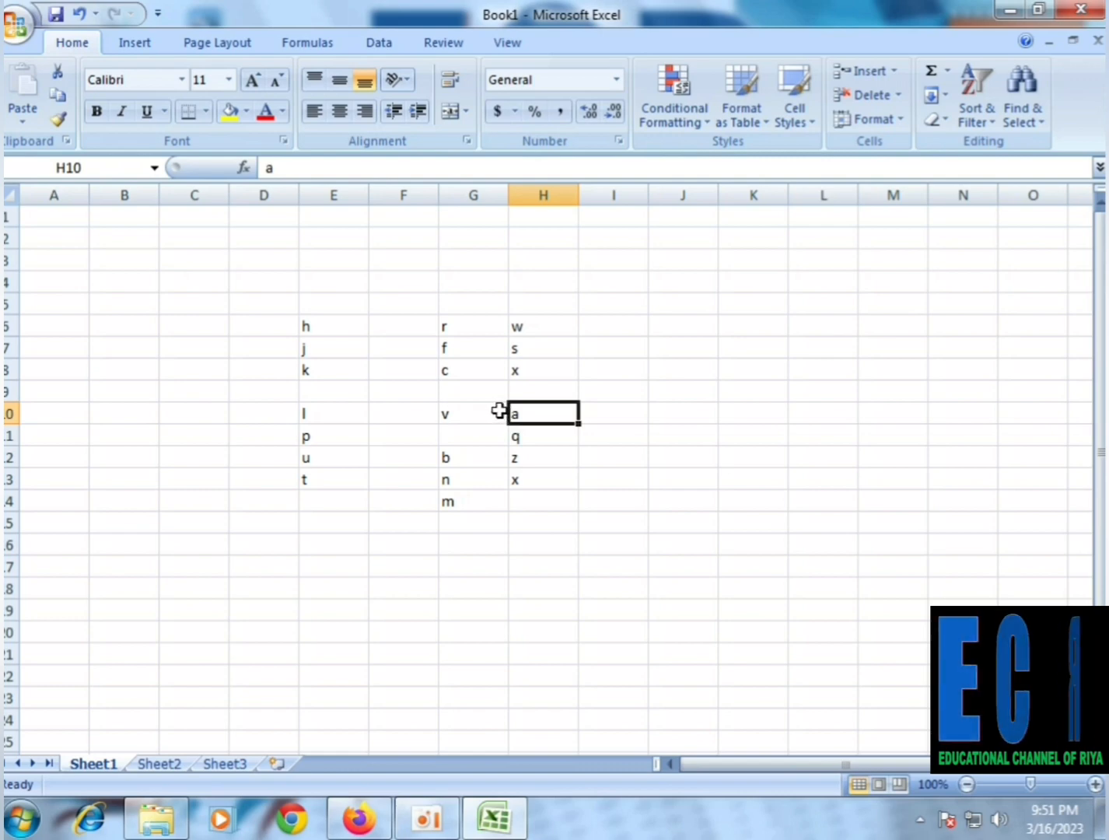
{"action": "left_click", "coordinate": [470, 411]}
{"action": "left_click", "coordinate": [521, 414]}
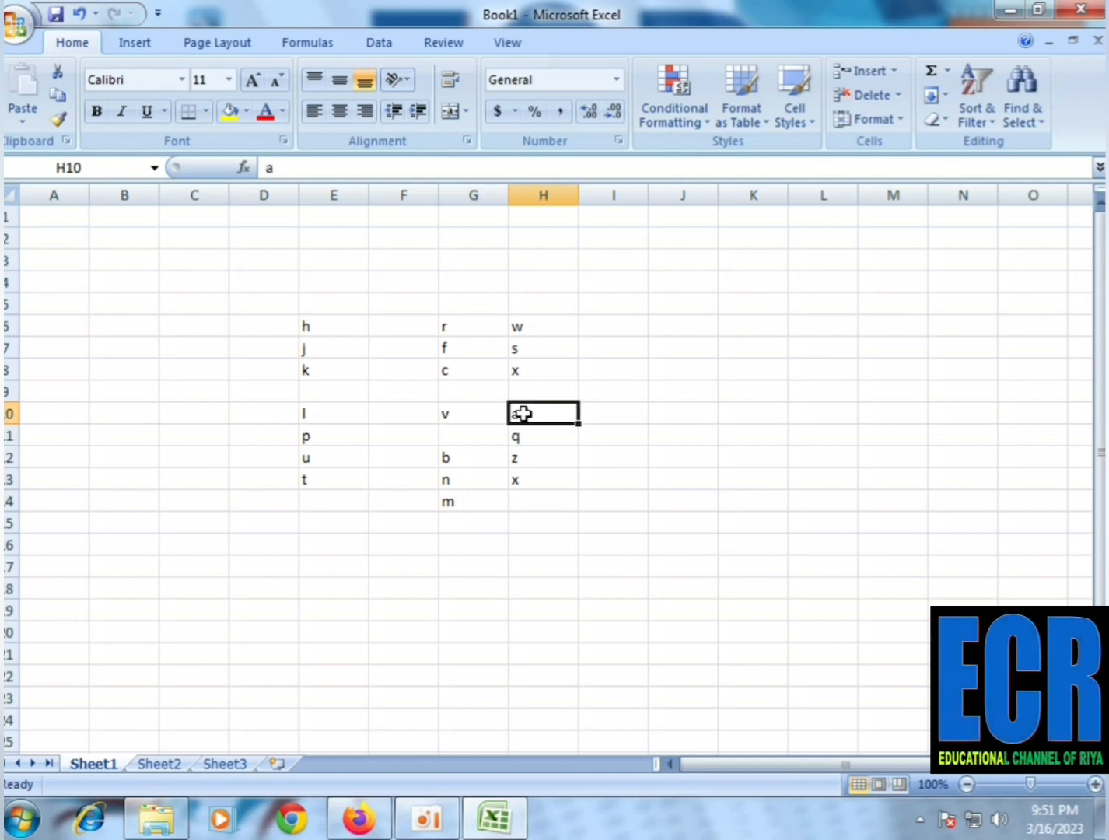
{"action": "left_click", "coordinate": [473, 417]}
Insert a blank cell at H10, in front of the letter a, using the Shift cells right option
{"action": "left_click", "coordinate": [535, 412]}
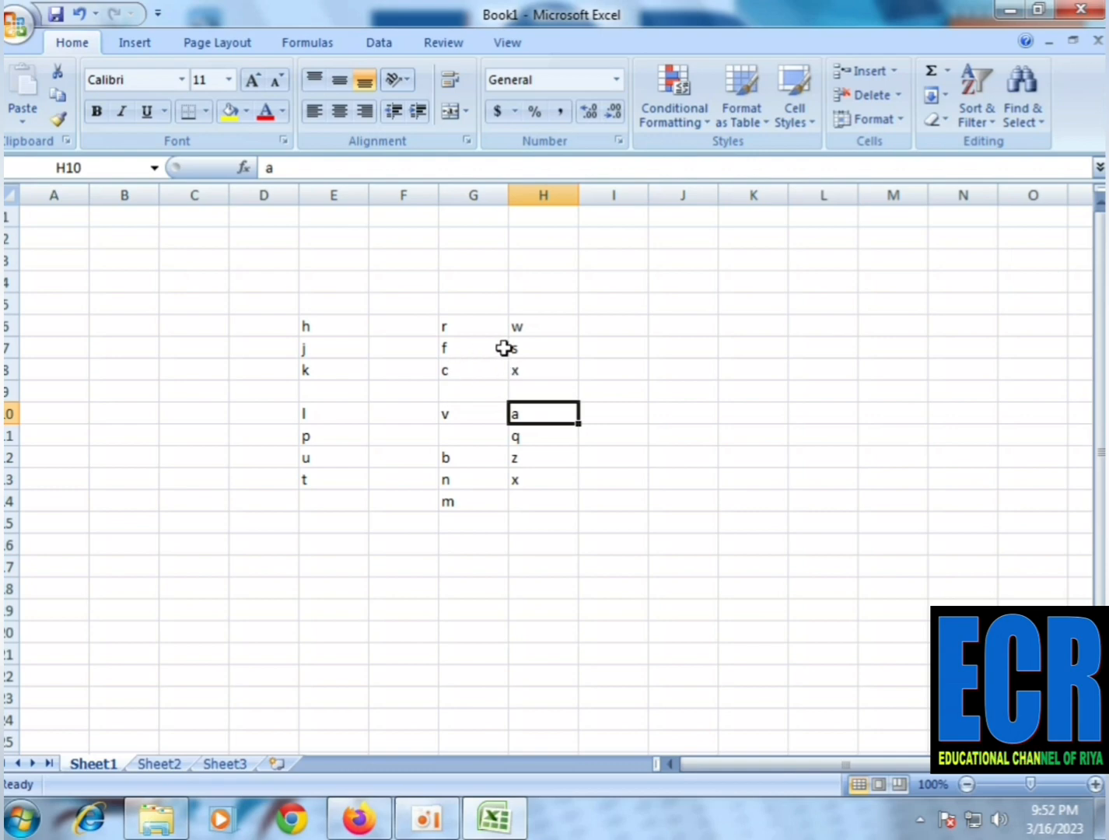
{"action": "right_click", "coordinate": [513, 415]}
{"action": "key", "text": "Escape"}
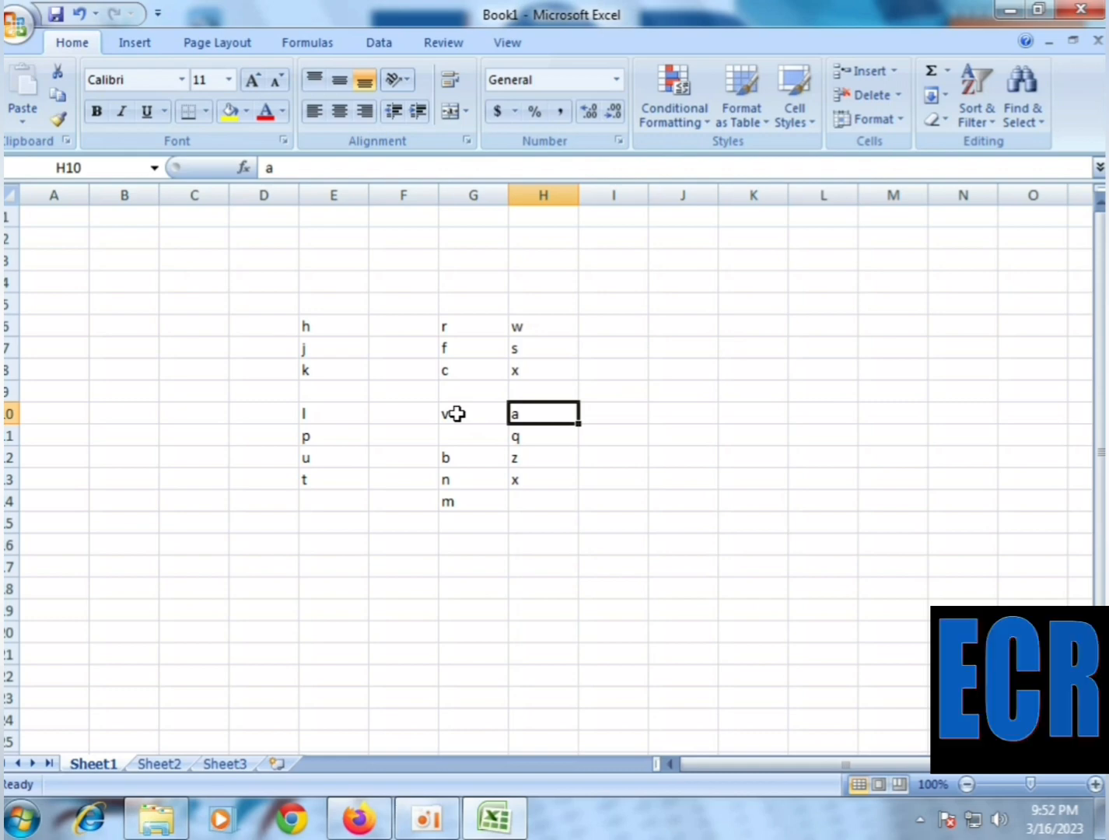
{"action": "right_click", "coordinate": [537, 410]}
{"action": "left_click", "coordinate": [602, 528]}
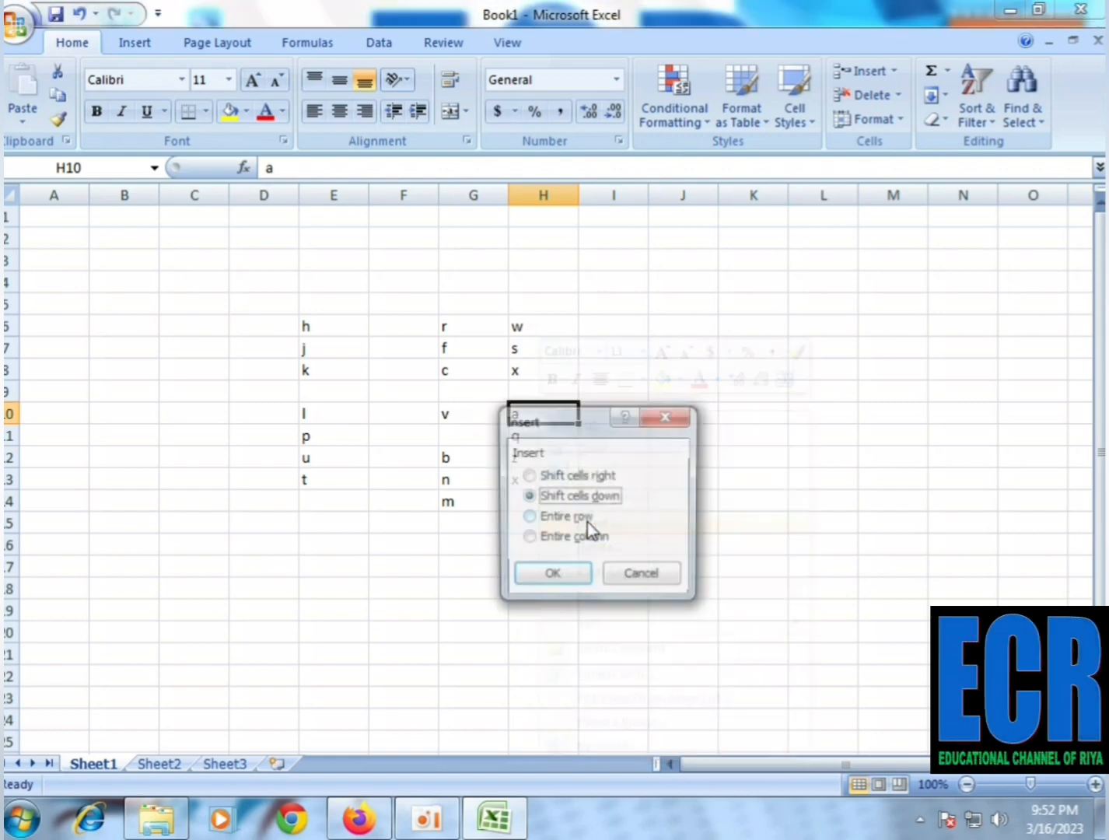
{"action": "left_click", "coordinate": [544, 476]}
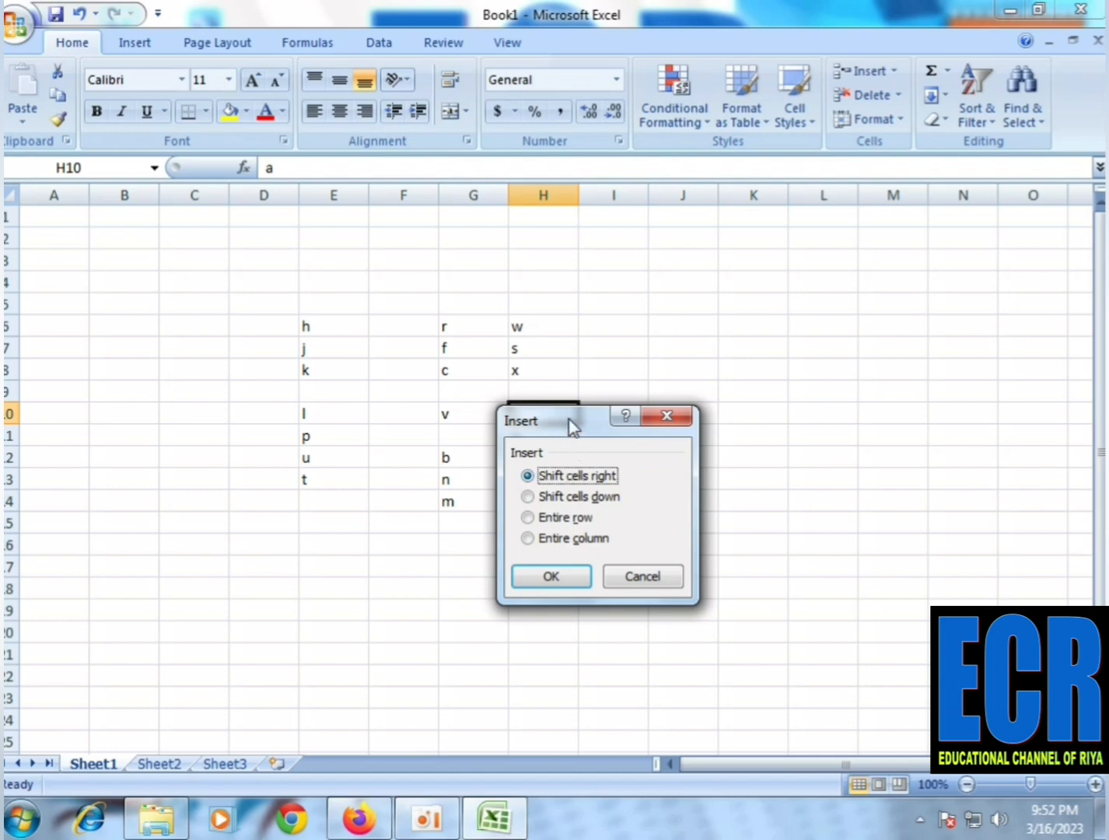
{"action": "left_click_drag", "start_coordinate": [570, 427], "coordinate": [631, 422]}
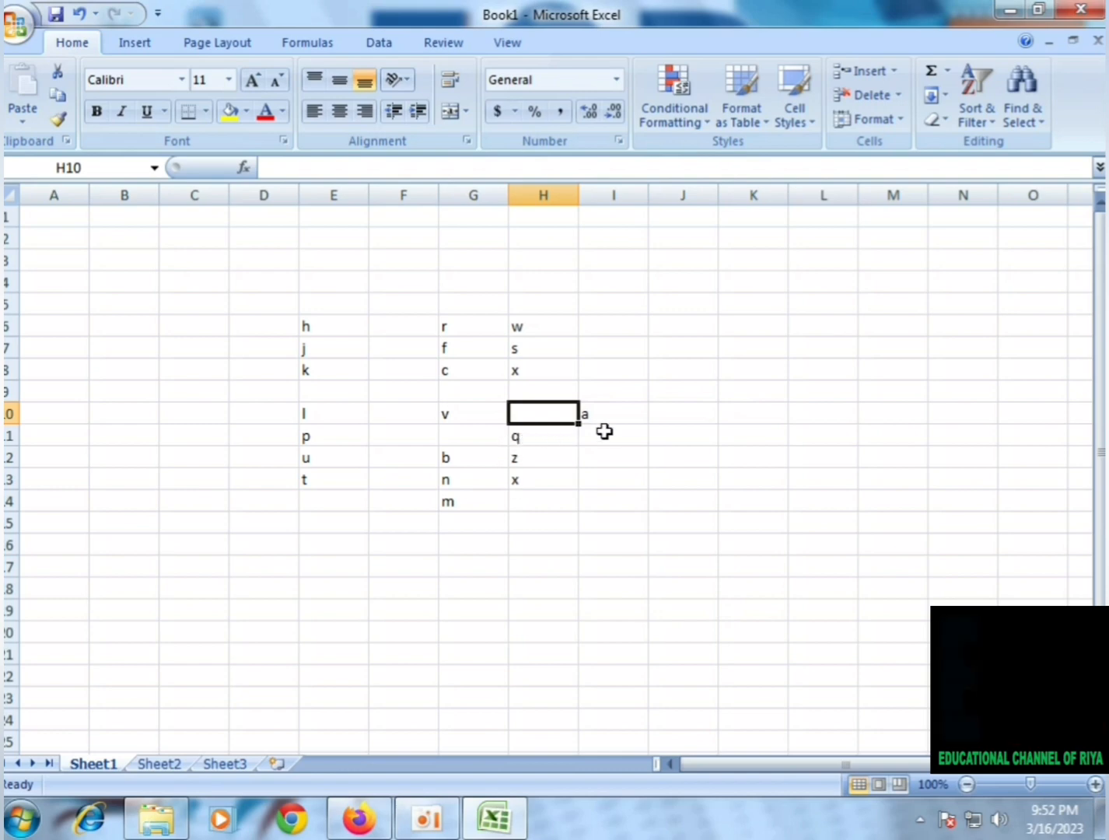
Delete the blank cell H10 in front of the letter a, using the Shift cells left option
{"action": "right_click", "coordinate": [537, 415]}
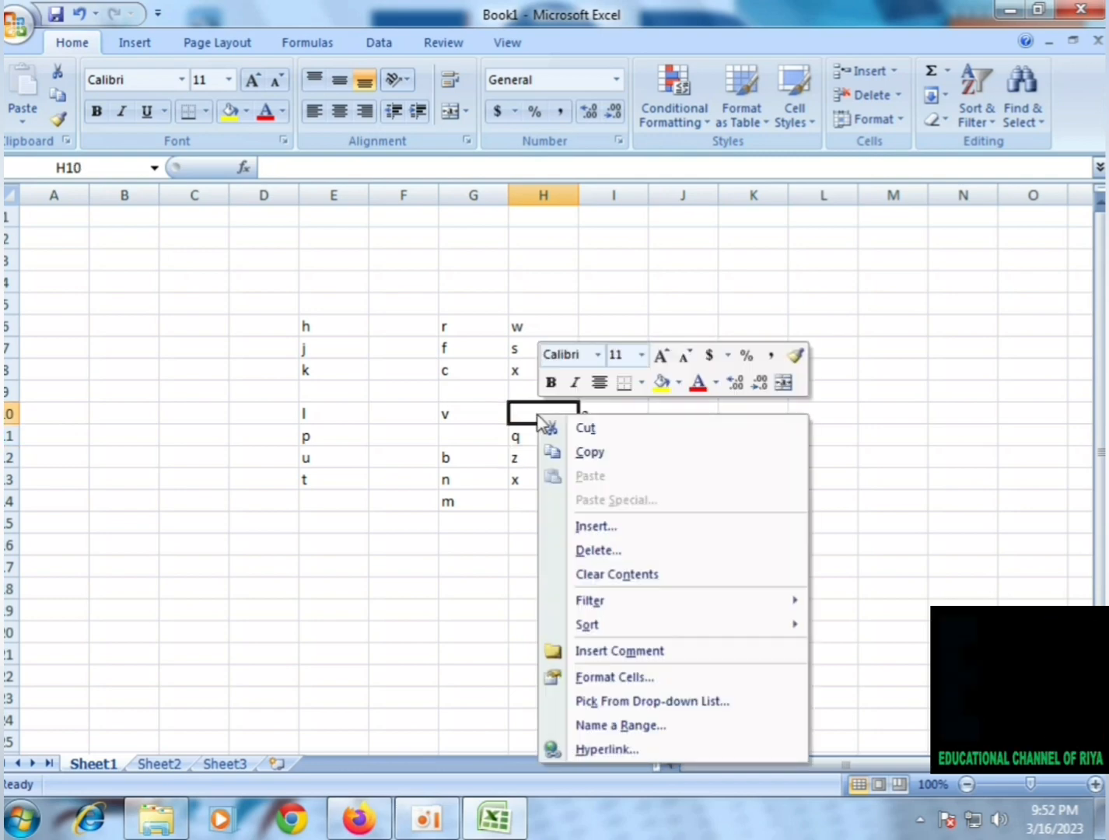
{"action": "left_click", "coordinate": [596, 552]}
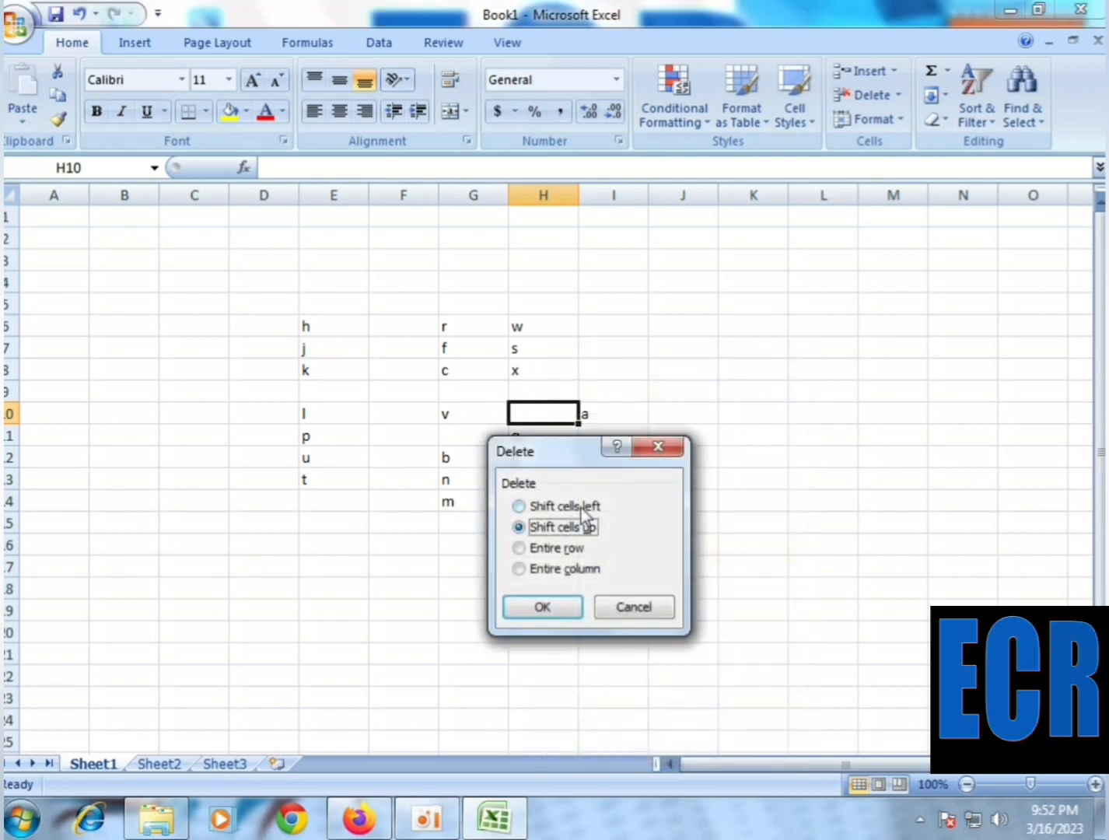
{"action": "left_click_drag", "start_coordinate": [566, 455], "coordinate": [641, 455]}
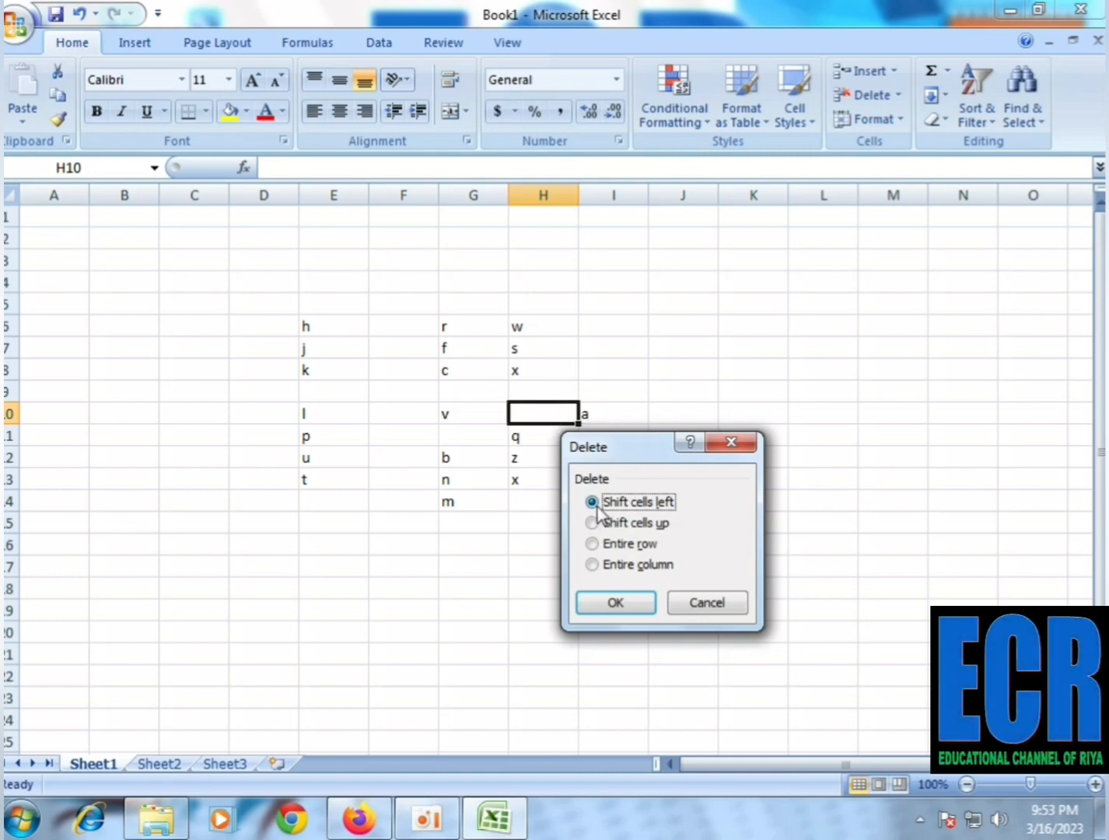
{"action": "left_click", "coordinate": [615, 604]}
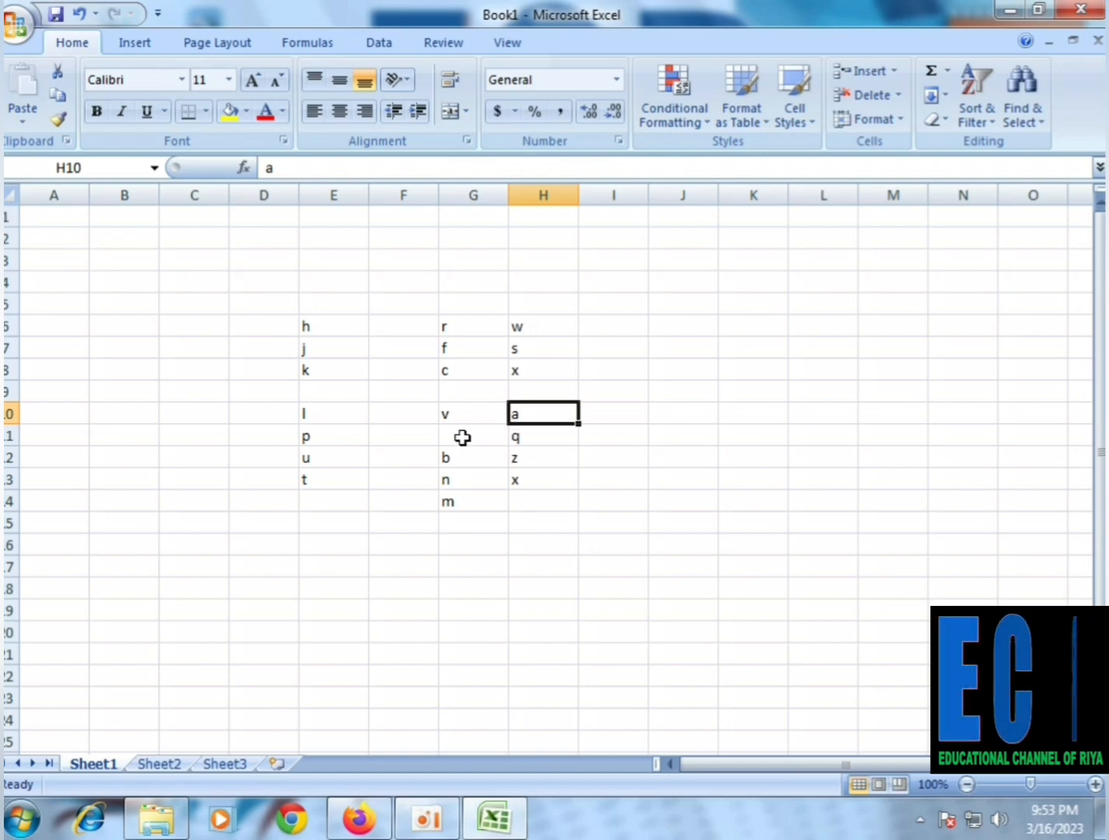
Delete the blank cell G11 above the letter b, using the Shift cells up option
{"action": "left_click", "coordinate": [457, 436]}
{"action": "right_click", "coordinate": [462, 437]}
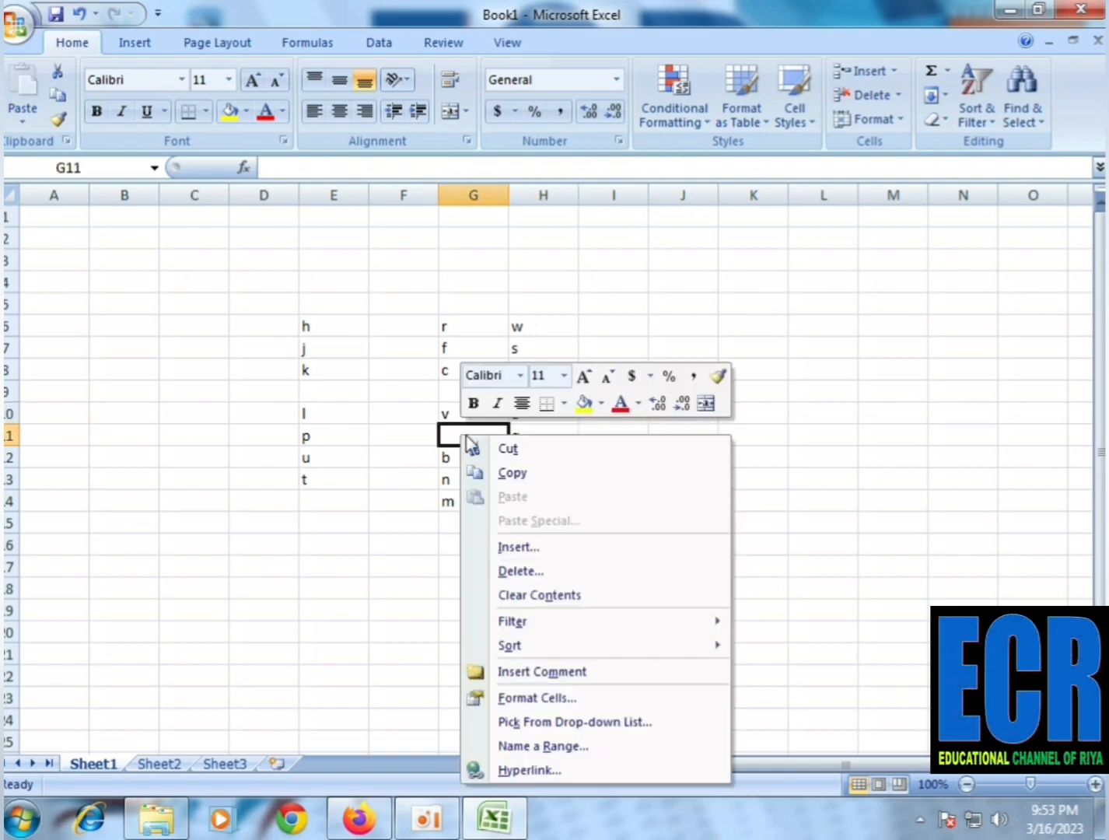
{"action": "left_click", "coordinate": [527, 573]}
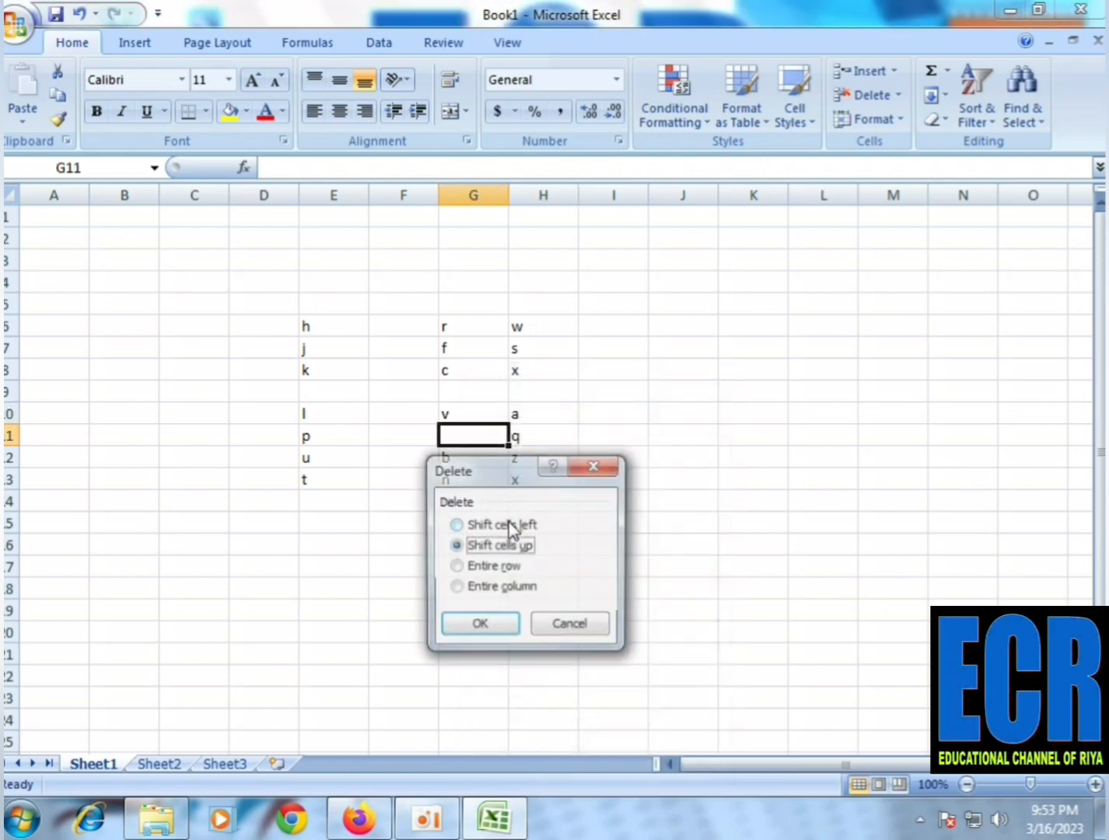
{"action": "left_click", "coordinate": [487, 631]}
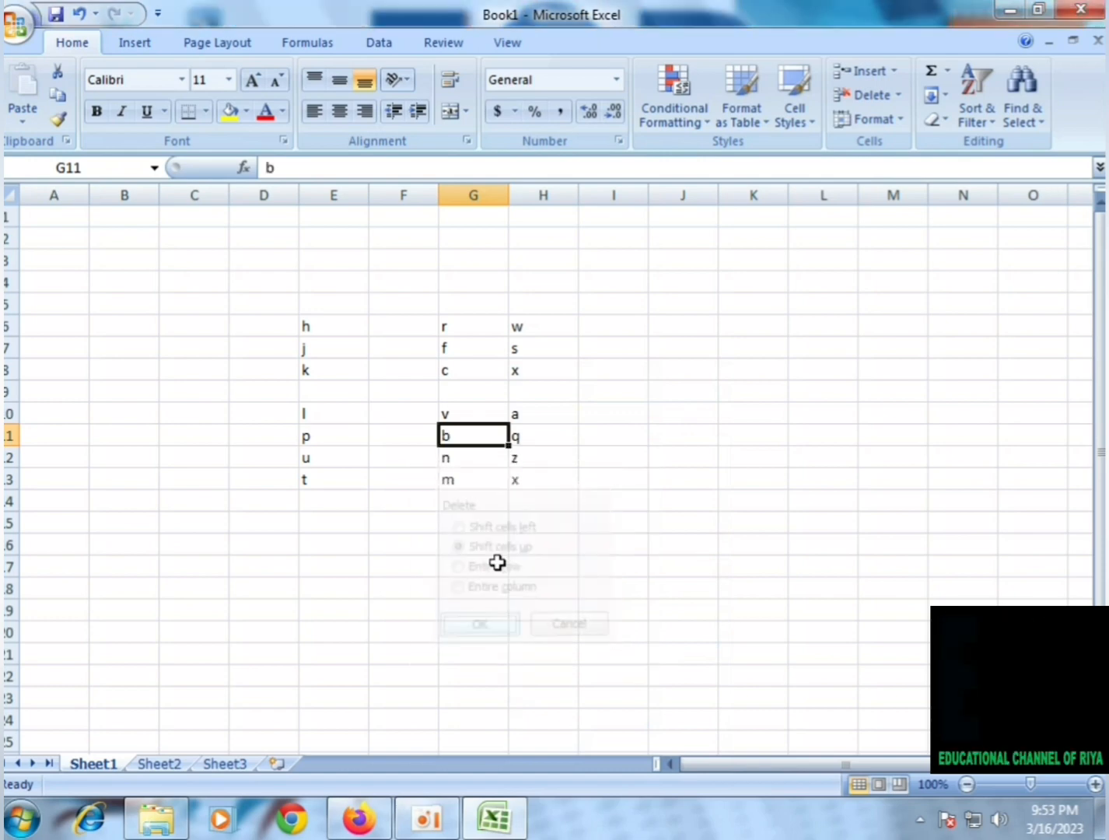
Delete the entire blank row at cell F9, above the row containing l, v and a
{"action": "left_click", "coordinate": [424, 393]}
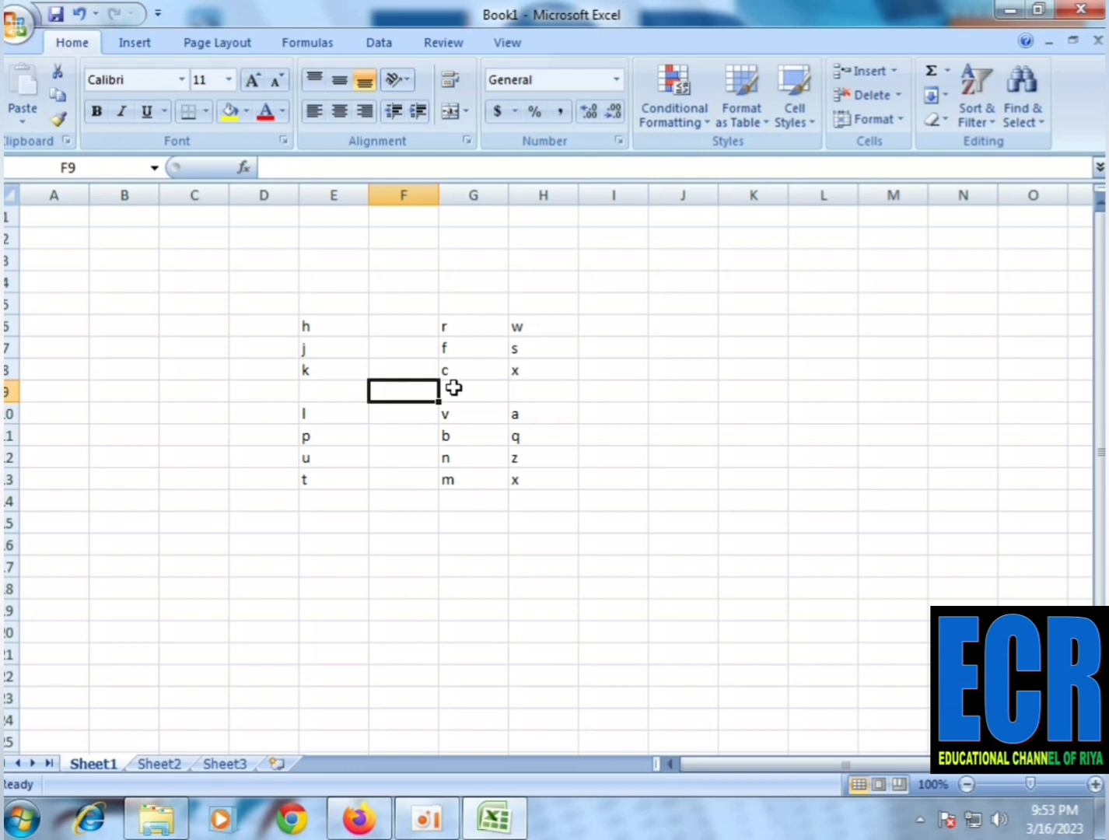
{"action": "right_click", "coordinate": [418, 390]}
{"action": "left_click", "coordinate": [469, 525]}
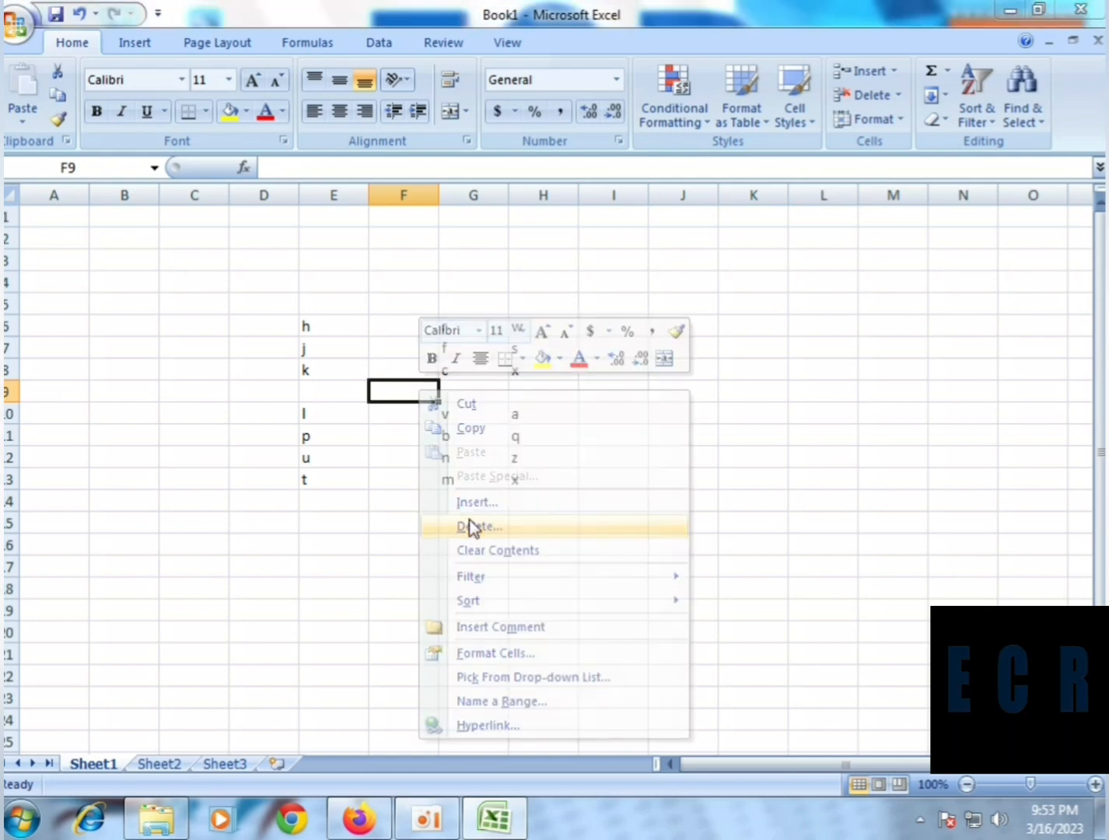
{"action": "left_click", "coordinate": [418, 519]}
{"action": "left_click", "coordinate": [429, 583]}
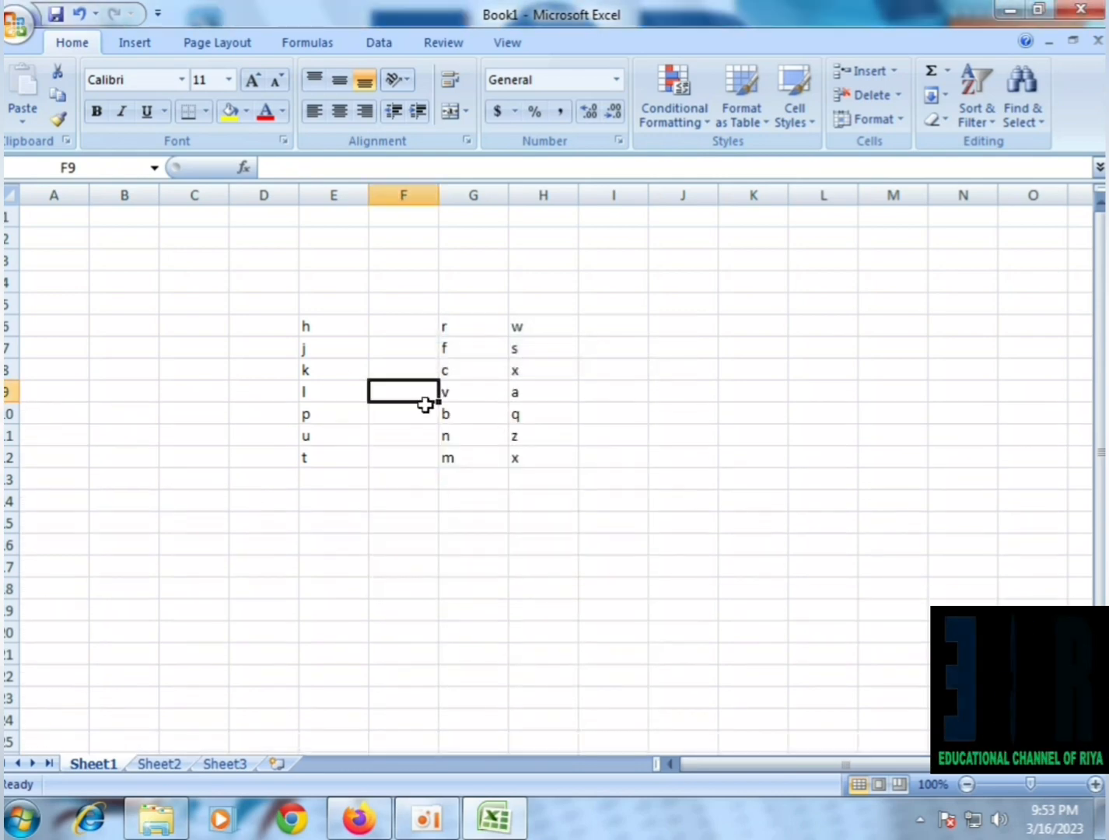
Delete the entire blank column at cell F7, between the first and second columns of letters
{"action": "right_click", "coordinate": [413, 354]}
{"action": "left_click", "coordinate": [436, 488]}
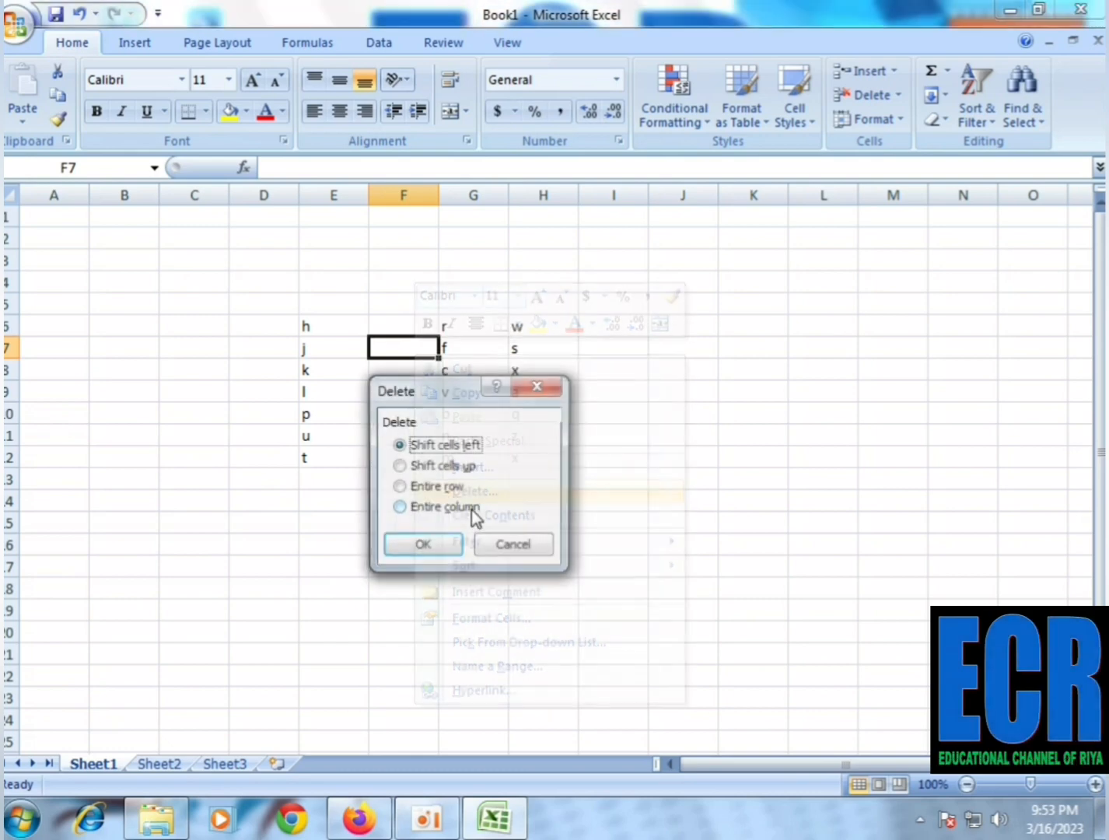
{"action": "left_click", "coordinate": [421, 548]}
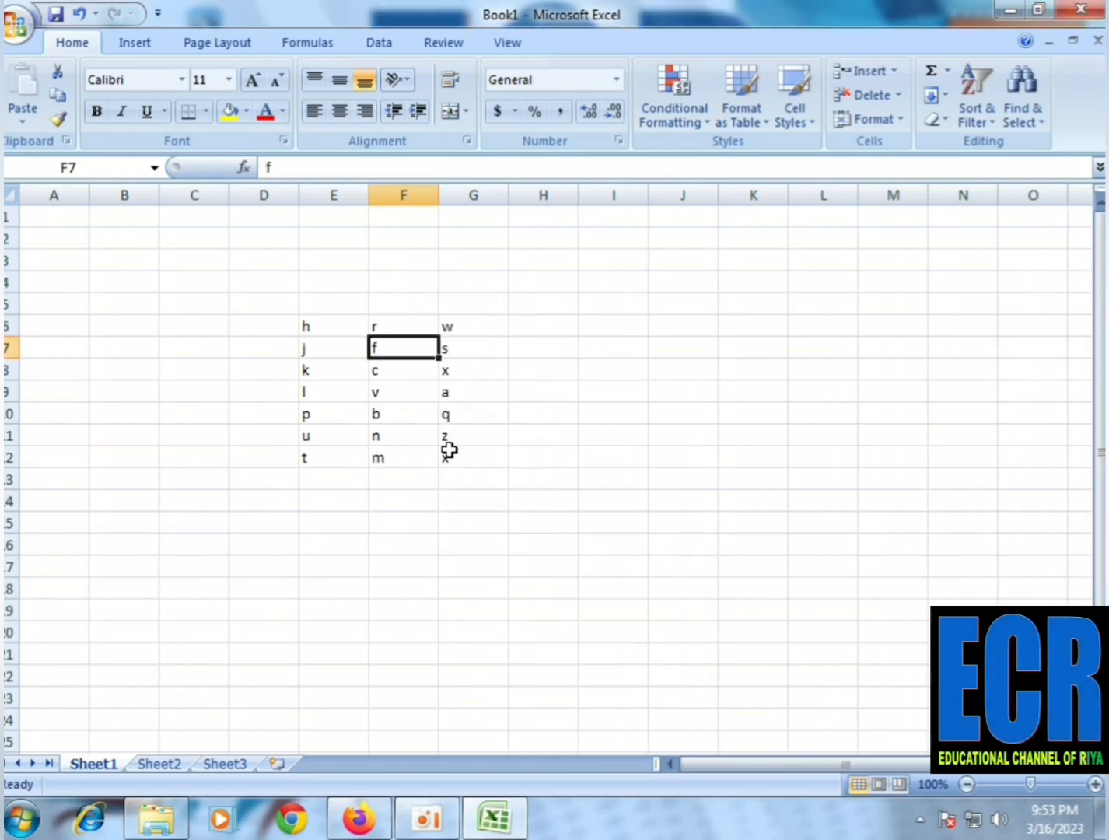
Remove the letter c from cell F8 using Clear Contents
{"action": "right_click", "coordinate": [397, 368]}
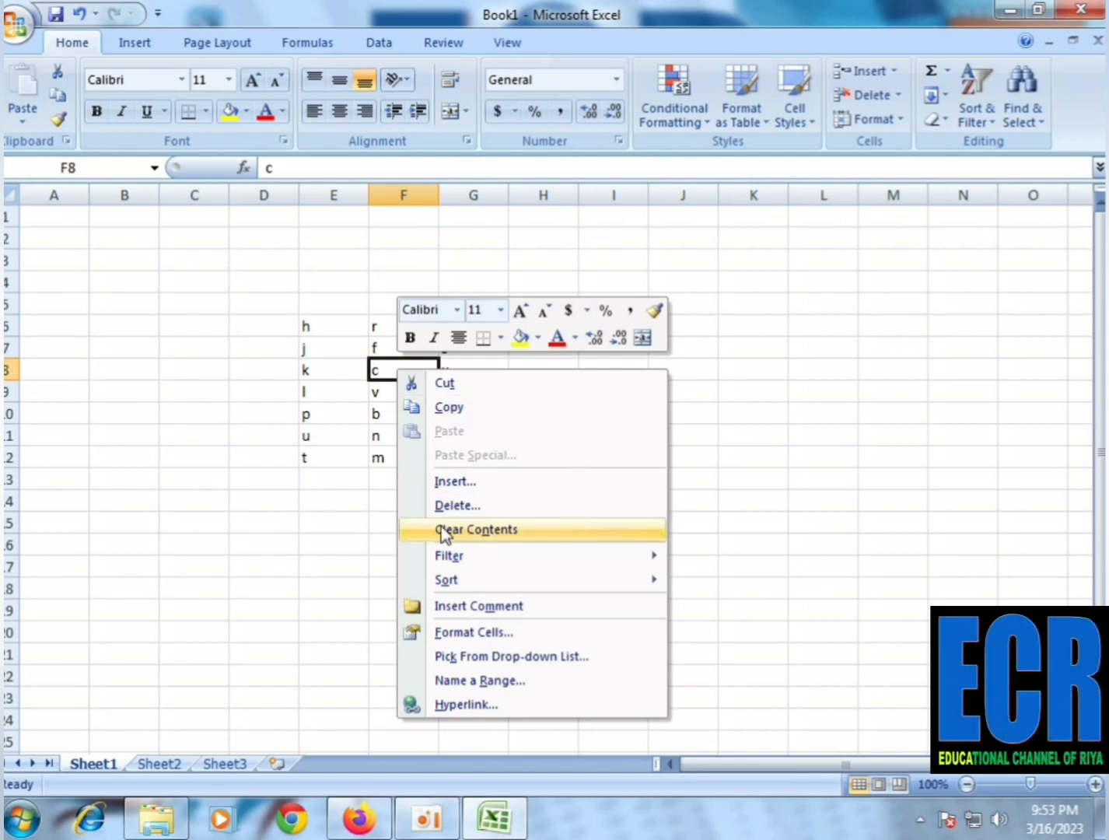
{"action": "left_click", "coordinate": [332, 468]}
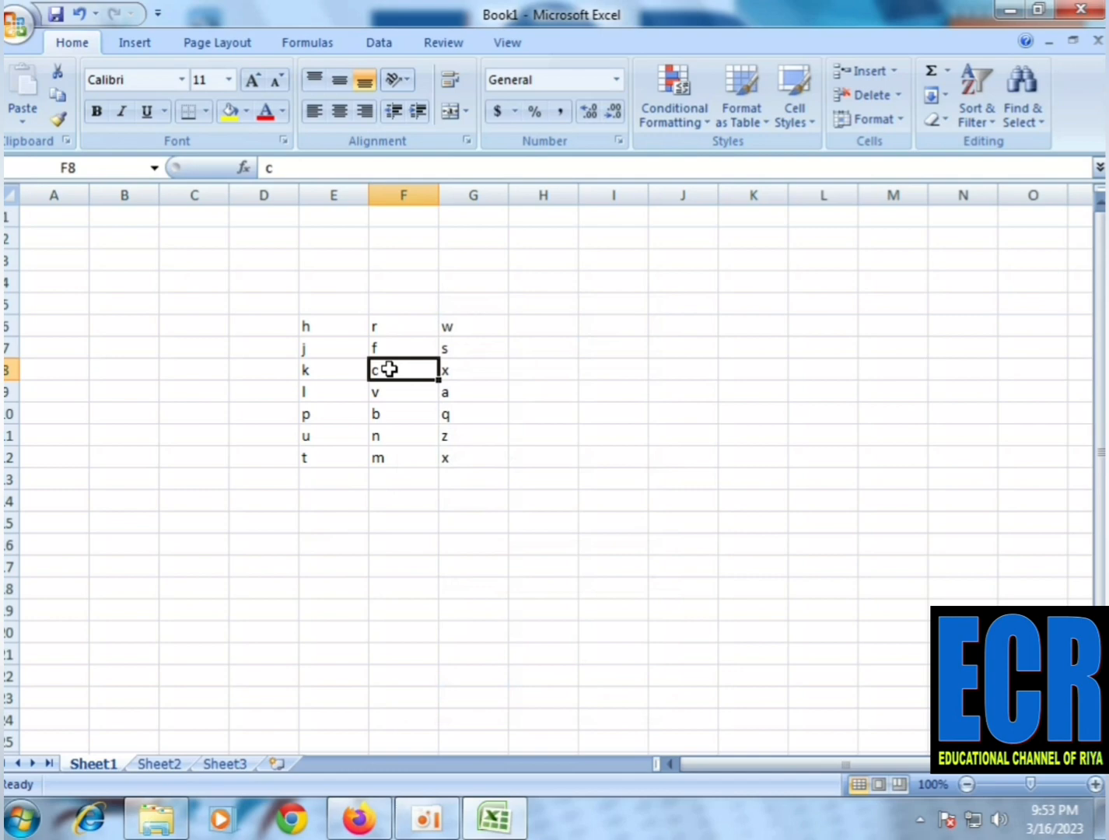
{"action": "right_click", "coordinate": [389, 369]}
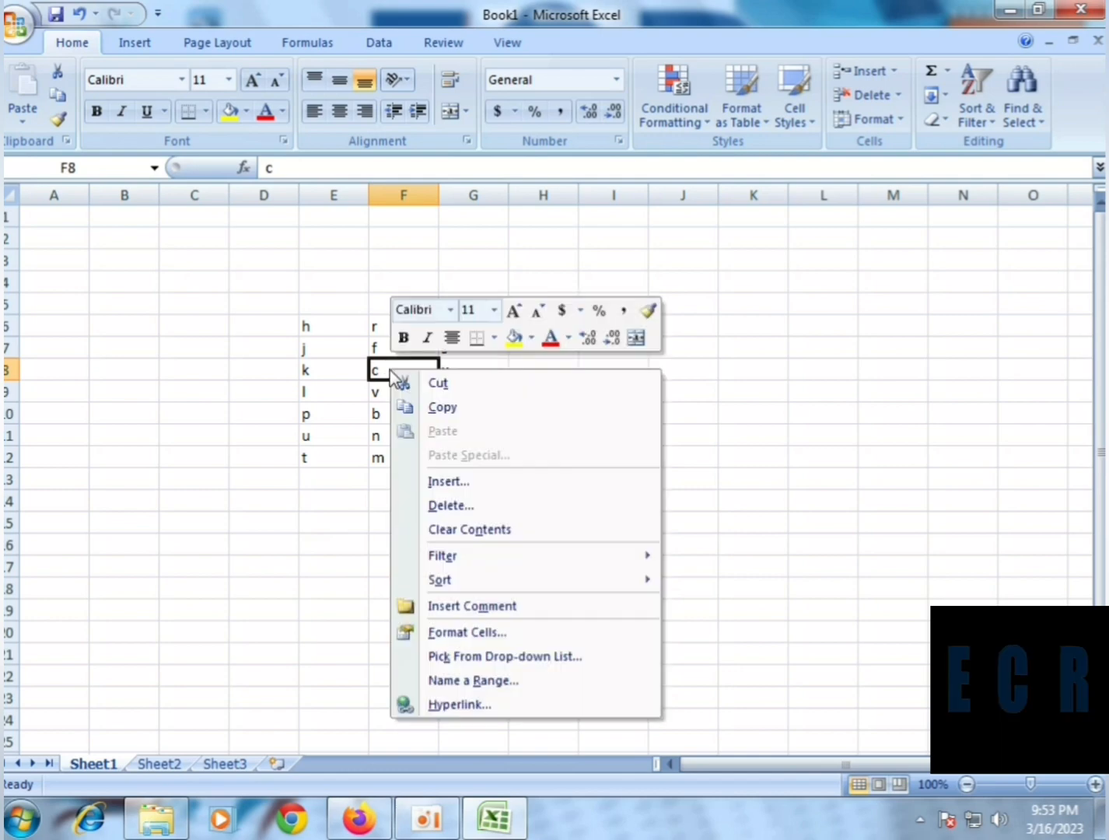
{"action": "left_click", "coordinate": [465, 532]}
{"action": "left_click", "coordinate": [425, 522]}
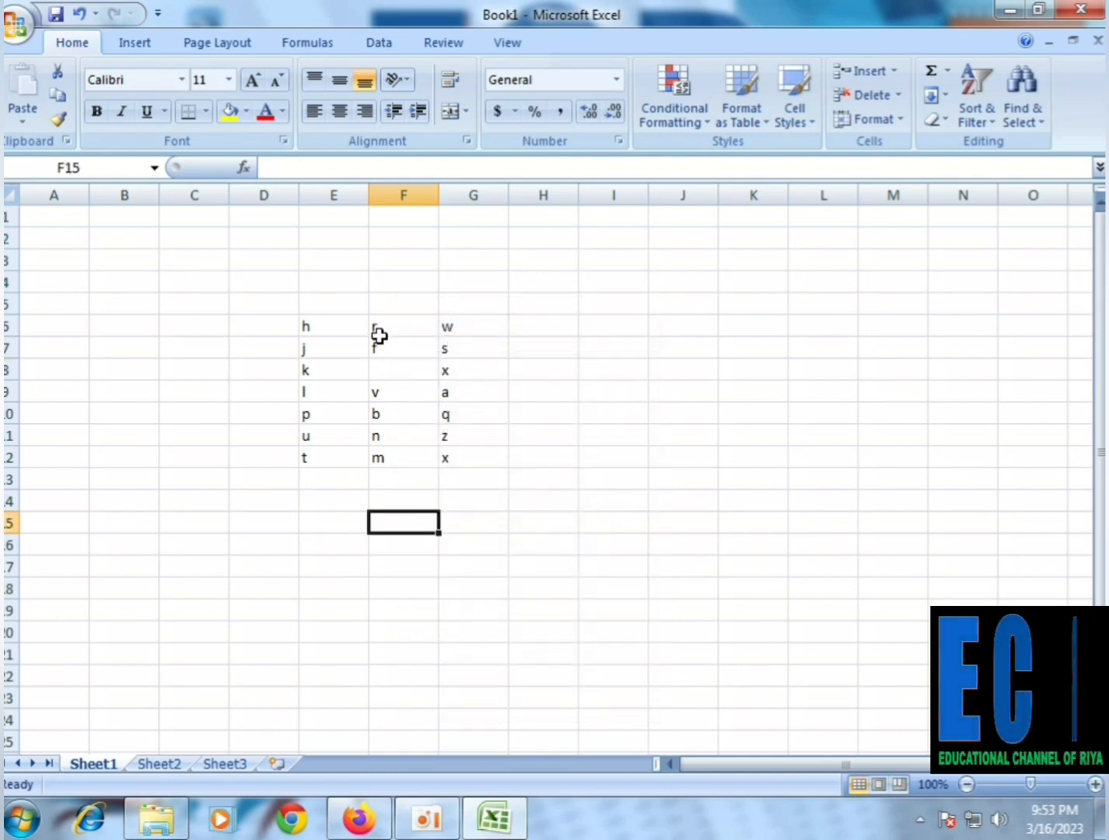
Erase the letter r from cell F6, and clear the contents of the range F6:G7
{"action": "left_click_drag", "start_coordinate": [379, 335], "coordinate": [396, 363]}
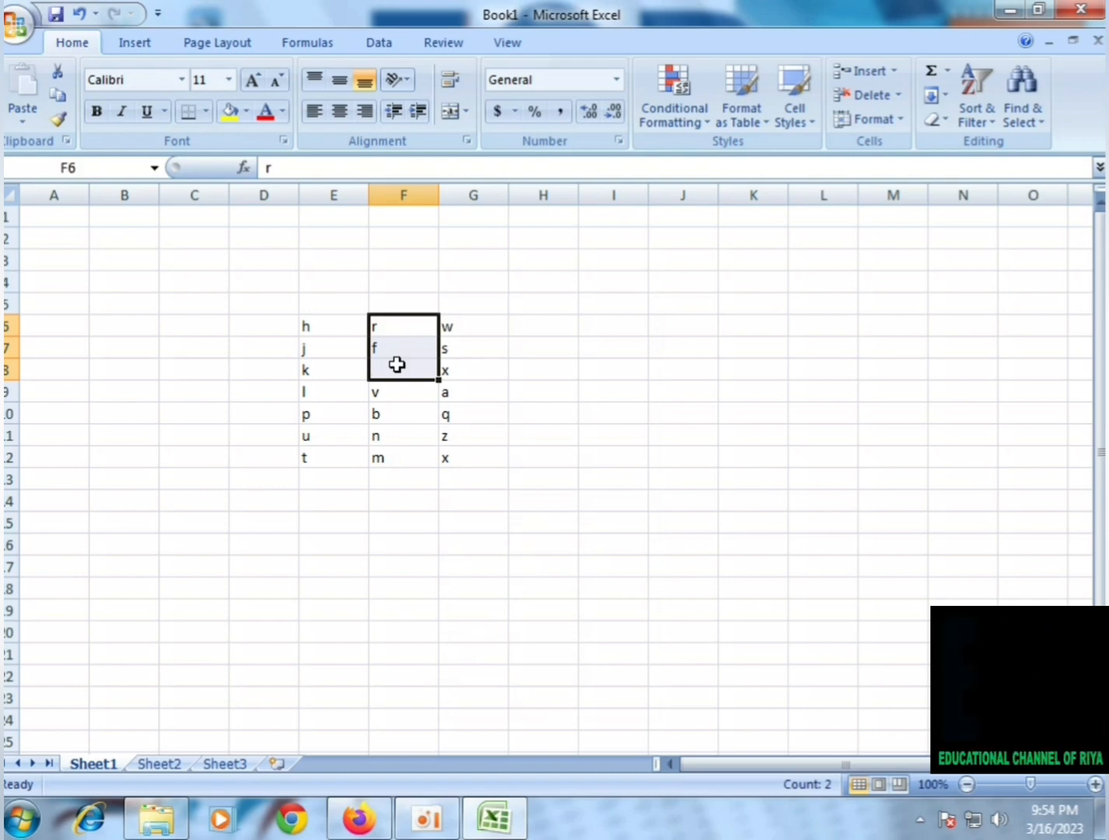
{"action": "key", "text": "BackSpace"}
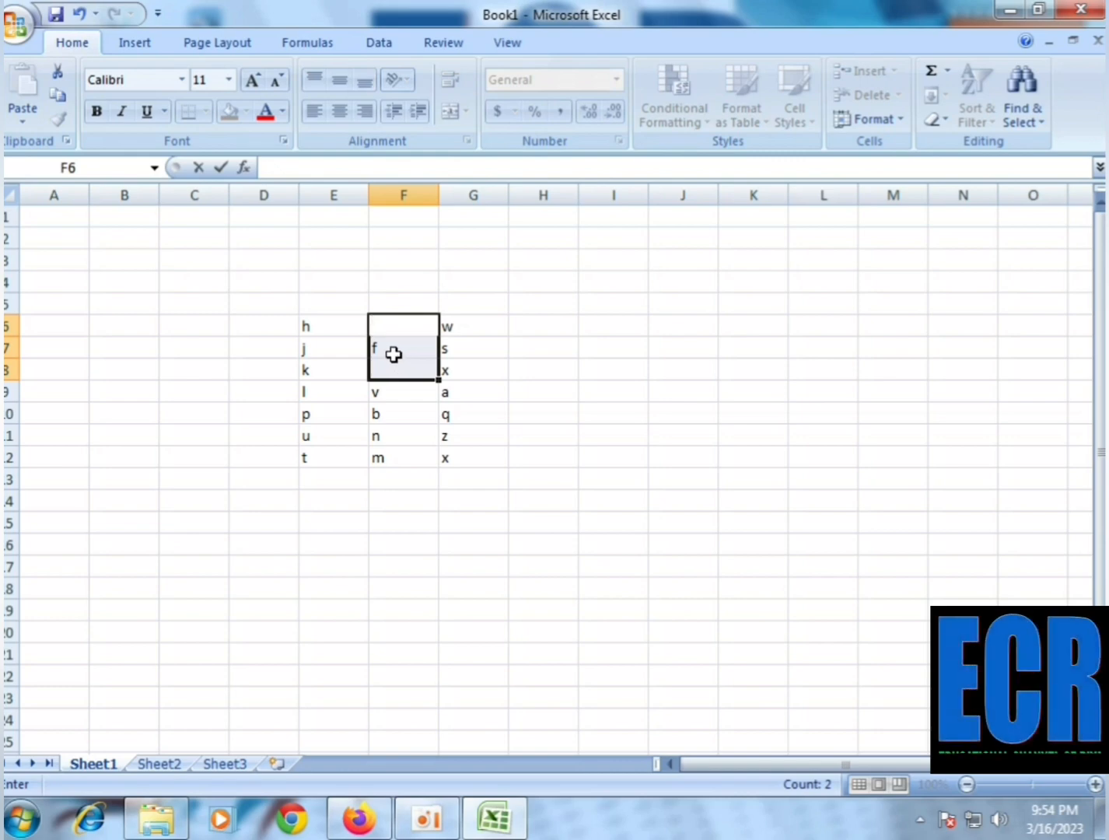
{"action": "left_click", "coordinate": [562, 397]}
{"action": "left_click_drag", "start_coordinate": [412, 326], "coordinate": [450, 353]}
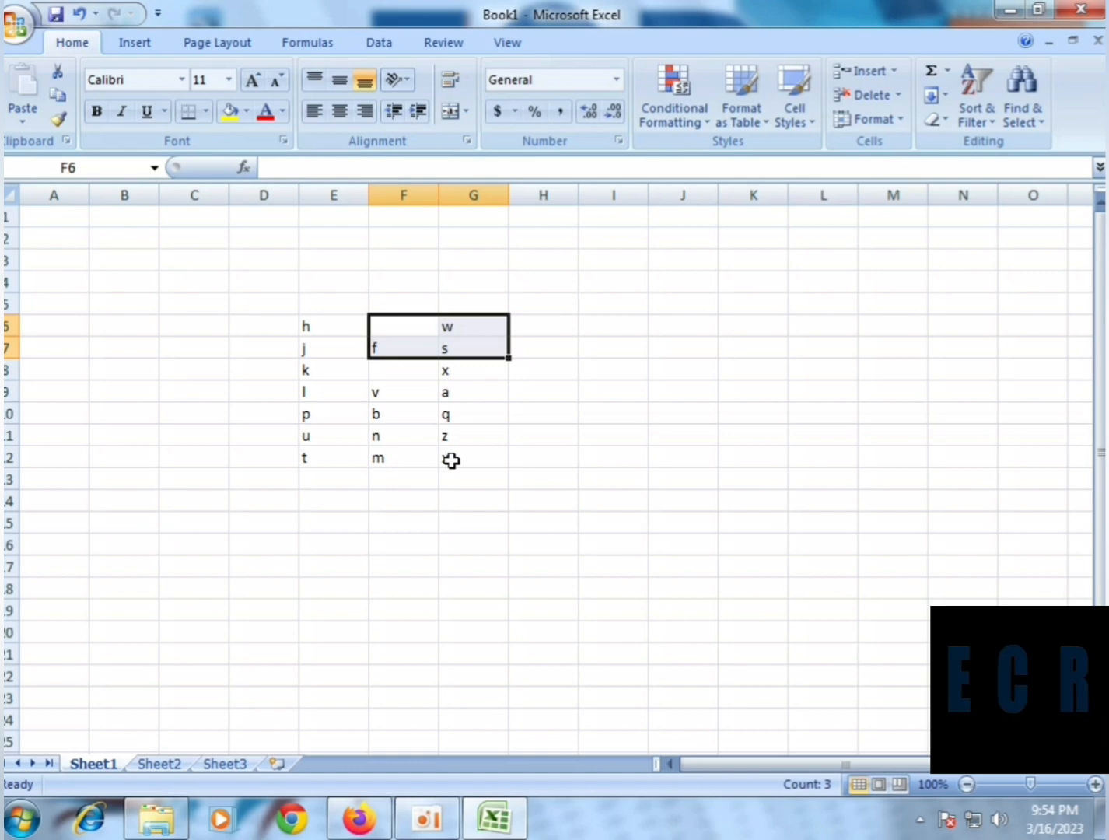
{"action": "key", "text": "Delete"}
{"action": "left_click", "coordinate": [544, 435]}
{"action": "left_click", "coordinate": [460, 372]}
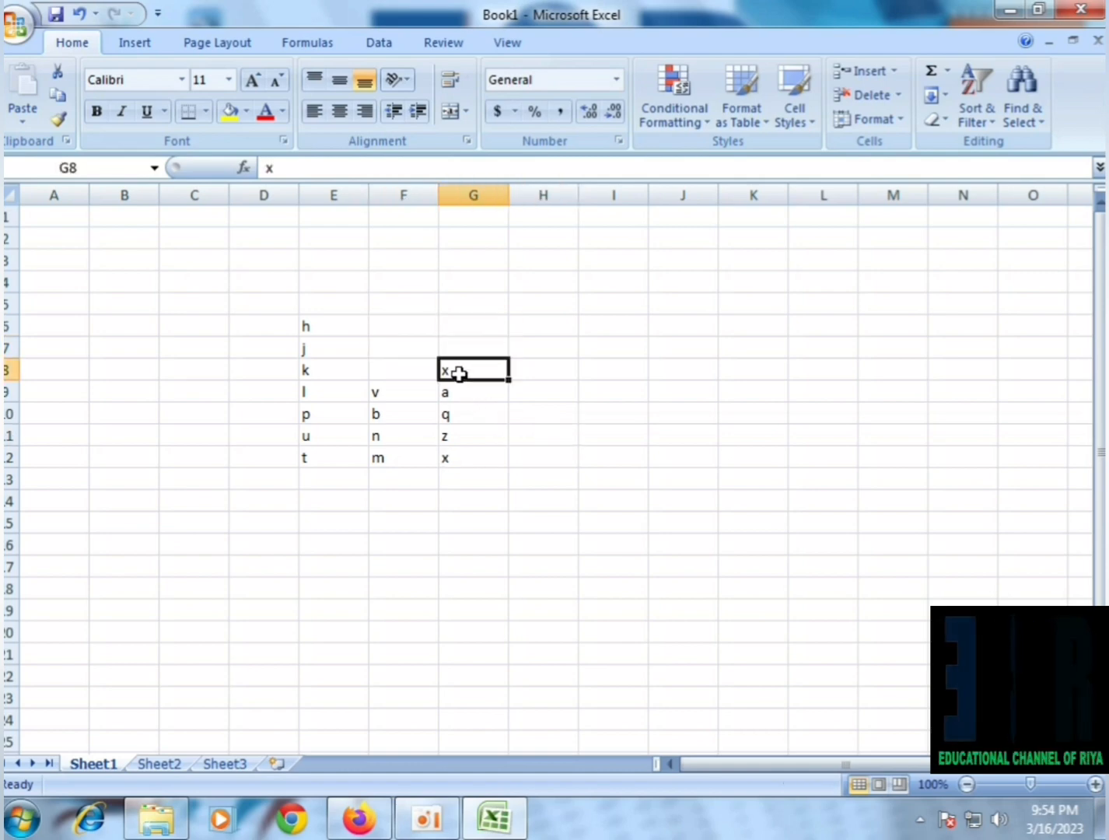
{"action": "right_click", "coordinate": [460, 374]}
{"action": "mouse_move", "coordinate": [541, 565]}
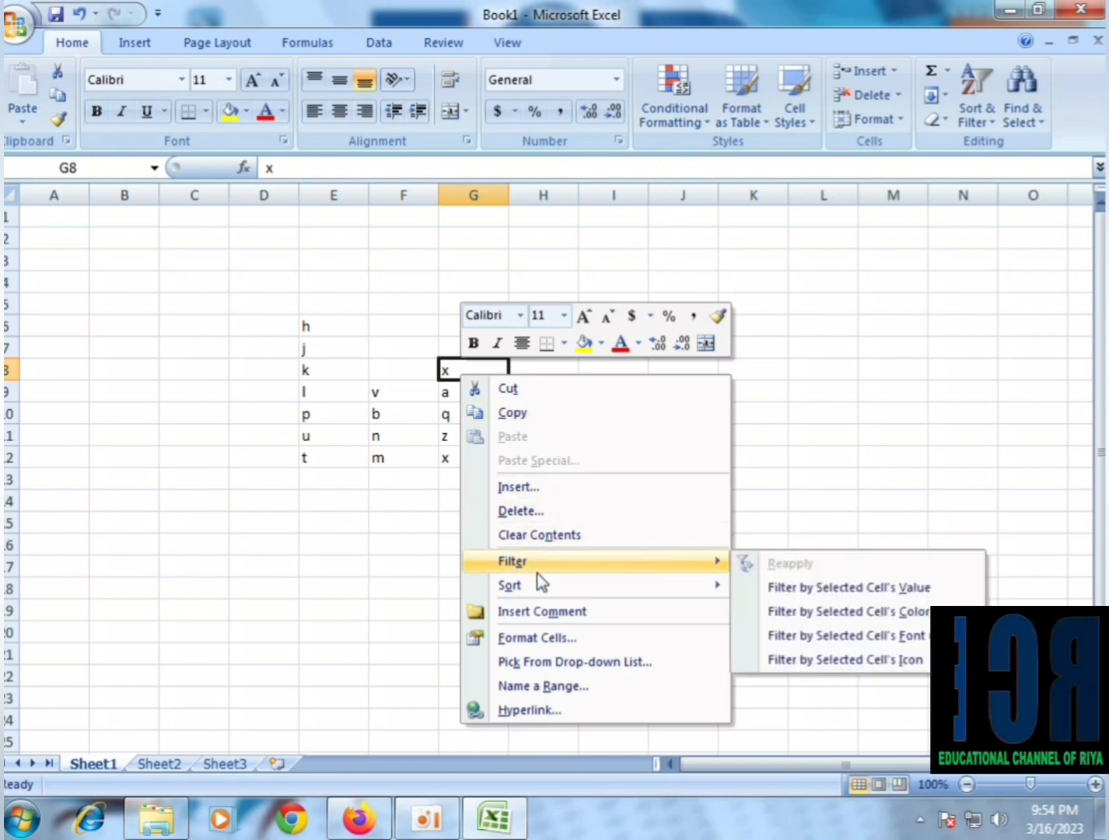
{"action": "mouse_move", "coordinate": [538, 591]}
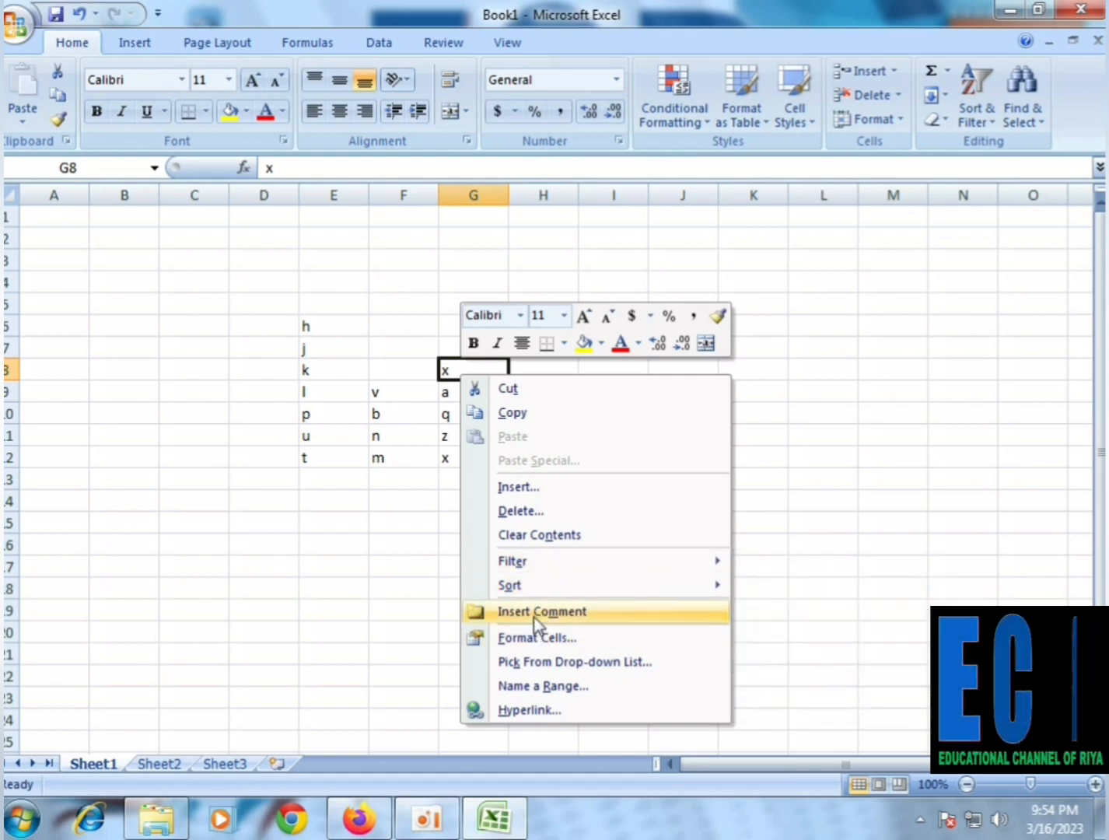
{"action": "left_click", "coordinate": [390, 516]}
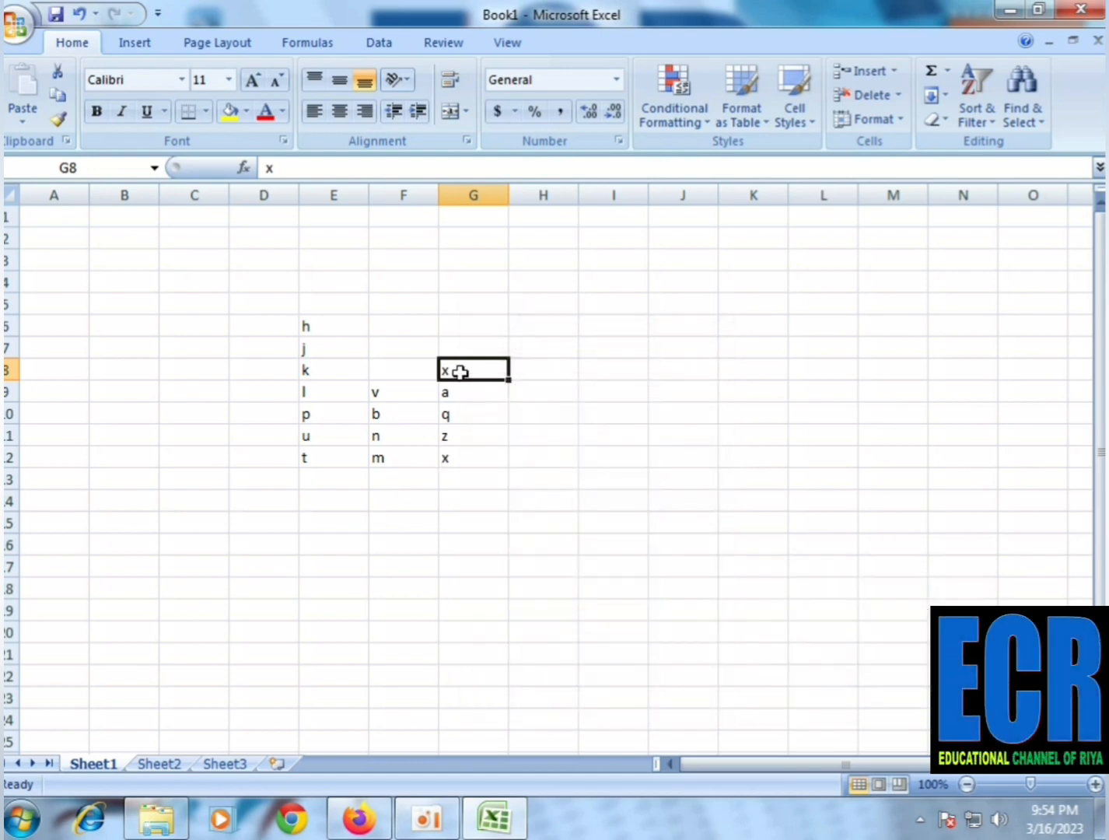
Enter a person's first name in cell B6
{"action": "left_click", "coordinate": [107, 331]}
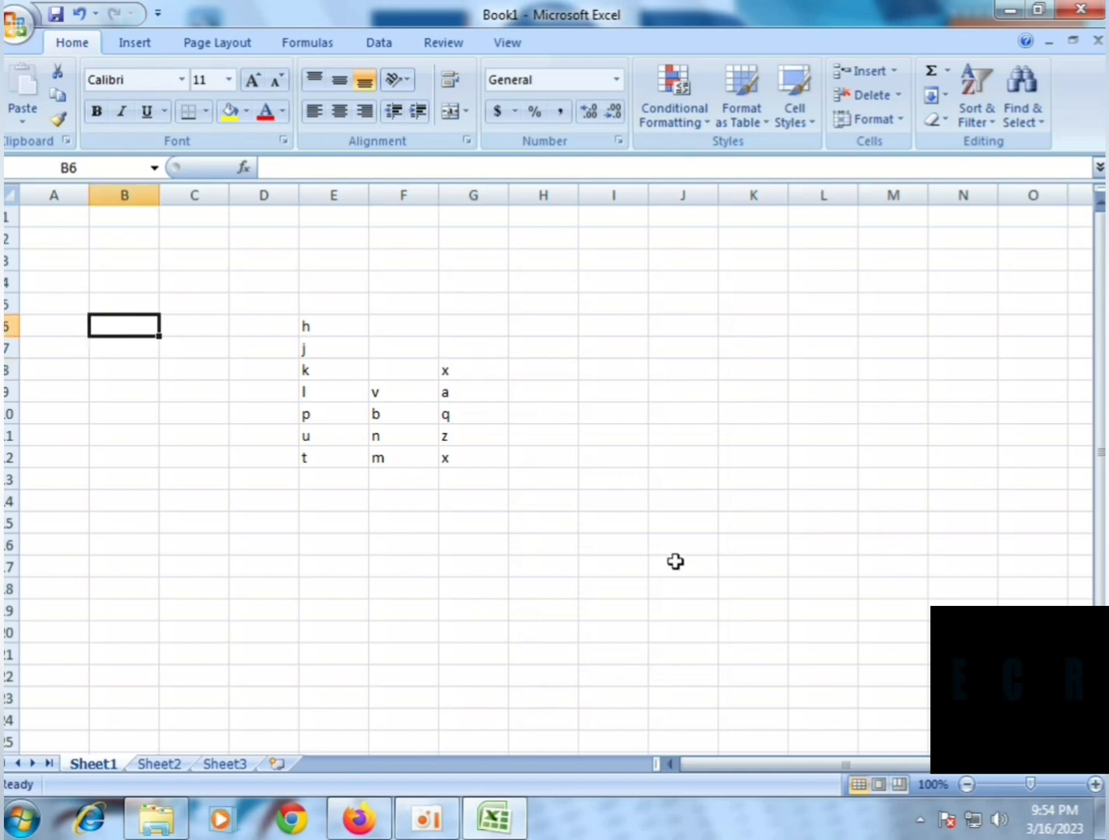
{"action": "type", "text": "R"}
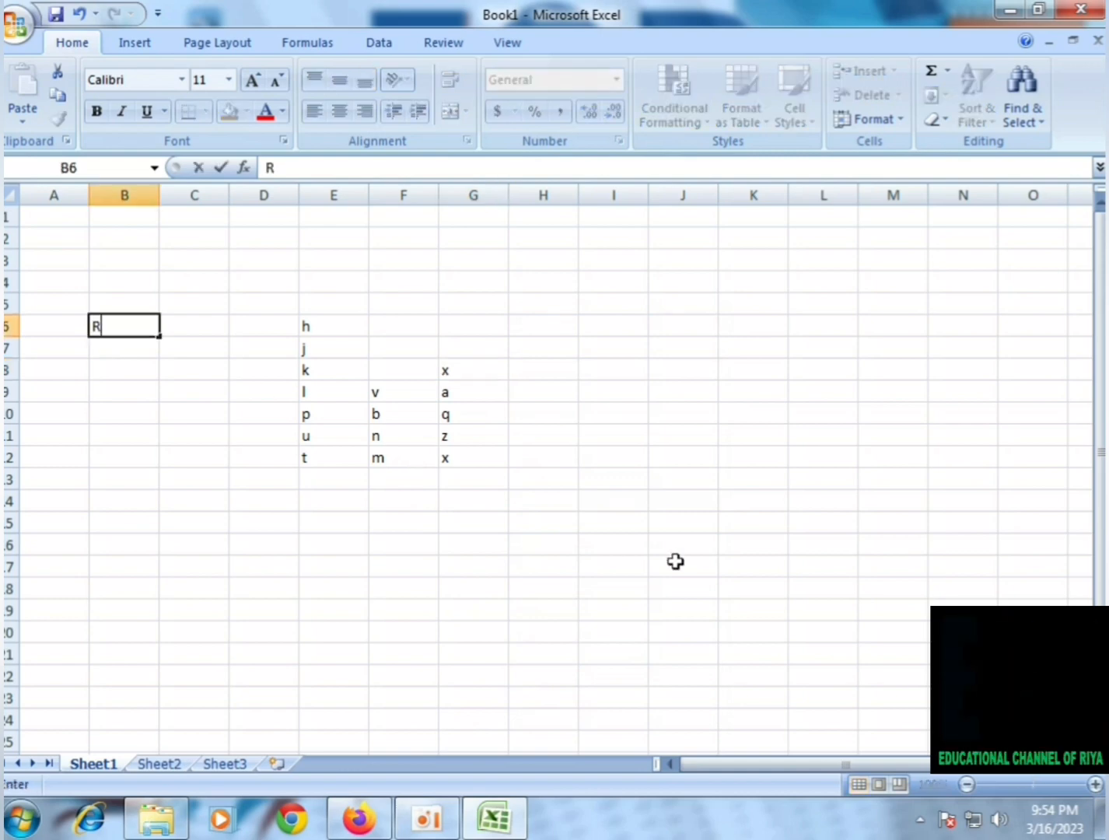
{"action": "type", "text": "ahul"}
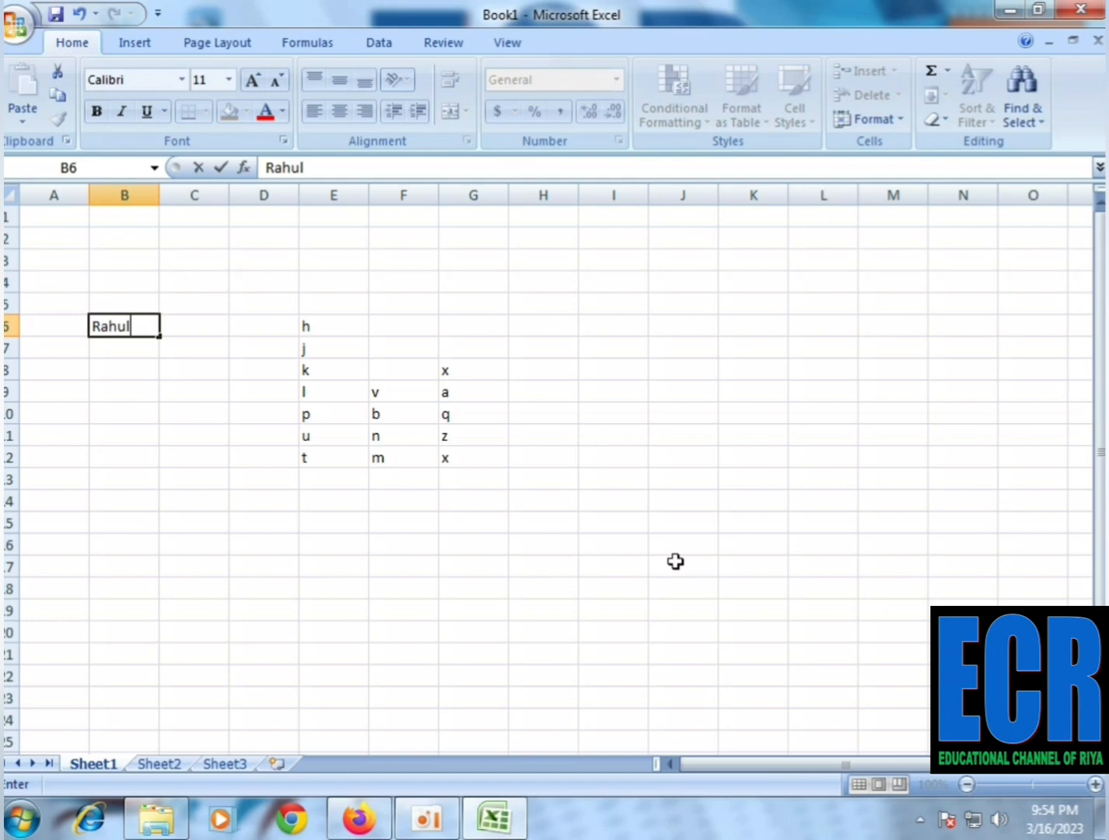
{"action": "key", "text": "Return"}
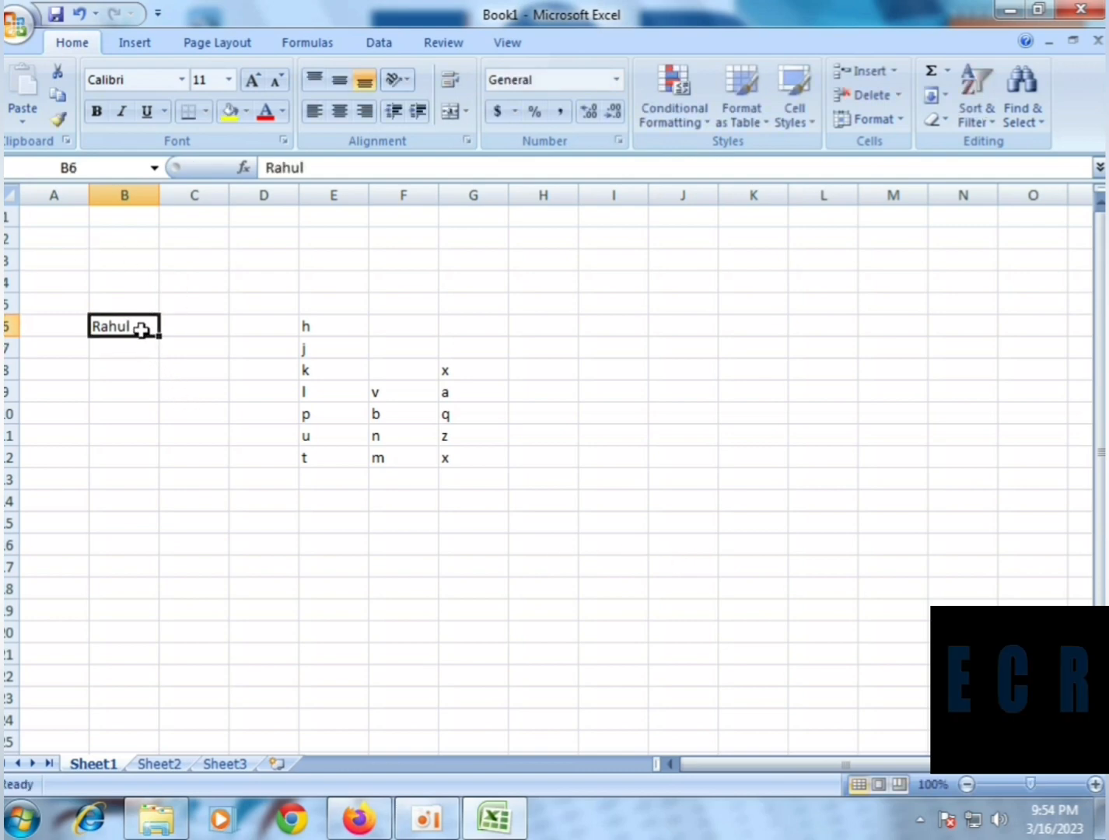
Insert a comment on cell B6 with the text "shfhgjhghjkhjkghmnvnbvmnbjmbnm,nm,bjmgjhnvn m"
{"action": "right_click", "coordinate": [143, 331]}
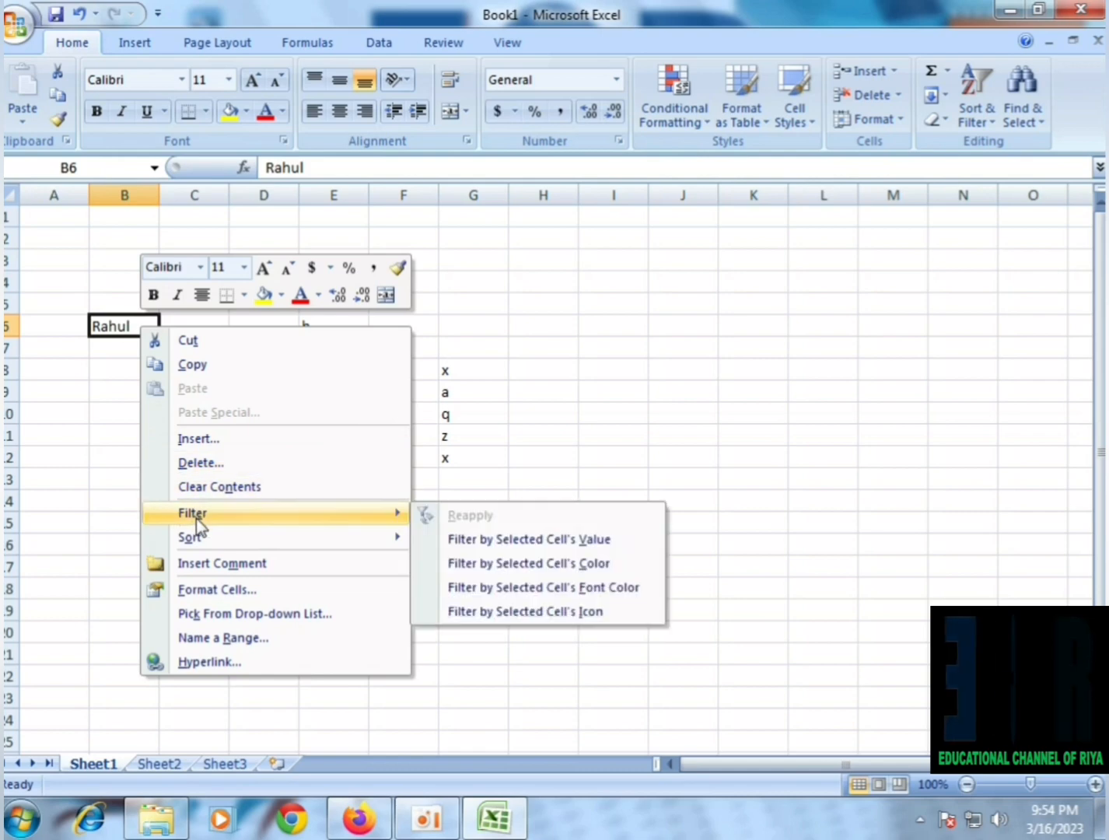
{"action": "left_click", "coordinate": [217, 564]}
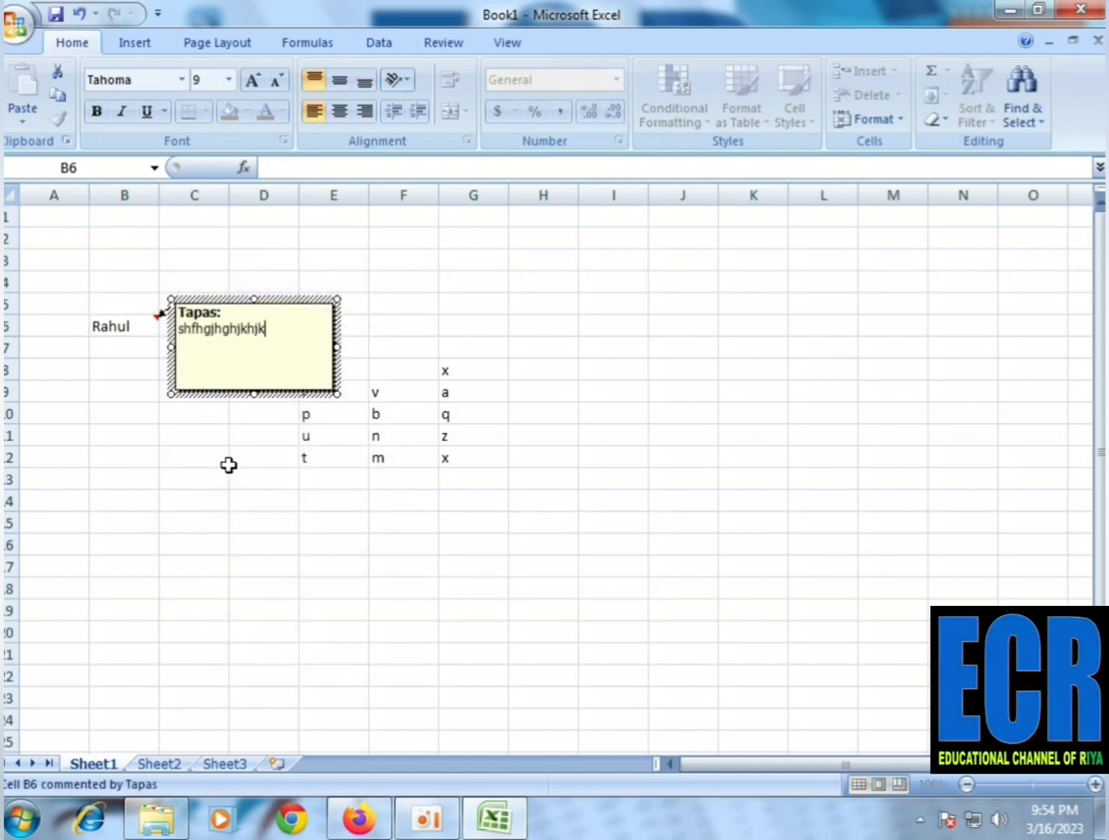
{"action": "type", "text": "shfhgjhghjkhjkghmnvnbvmnbjmbnm,nm,bjmgjhnvn m"}
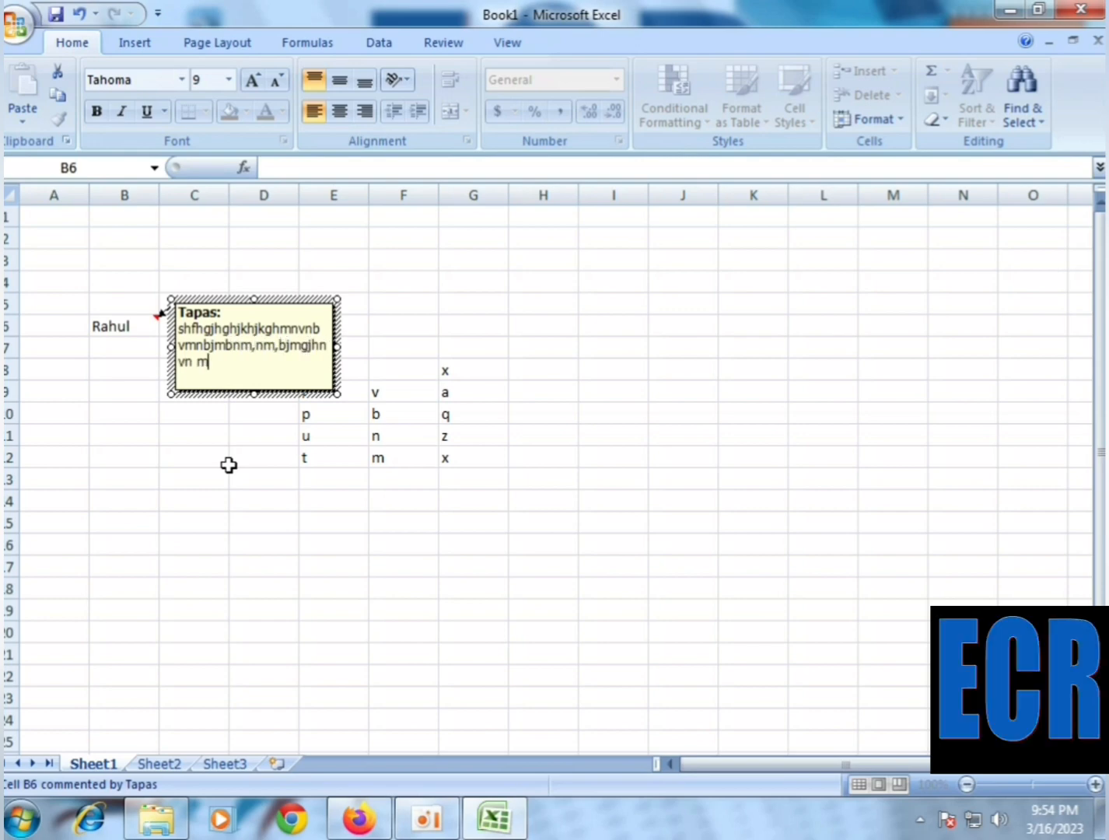
{"action": "left_click", "coordinate": [239, 500]}
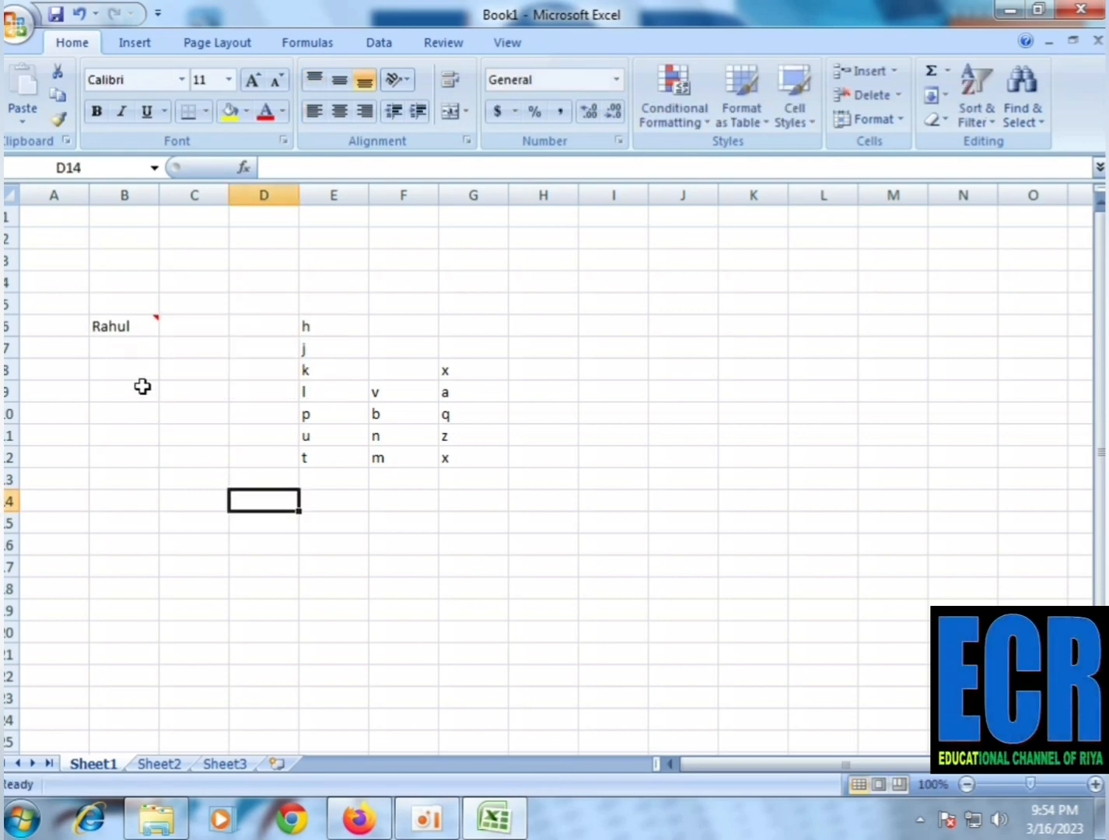
Replace the text of the comment on cell B6 with "gggggg"
{"action": "mouse_move", "coordinate": [116, 333]}
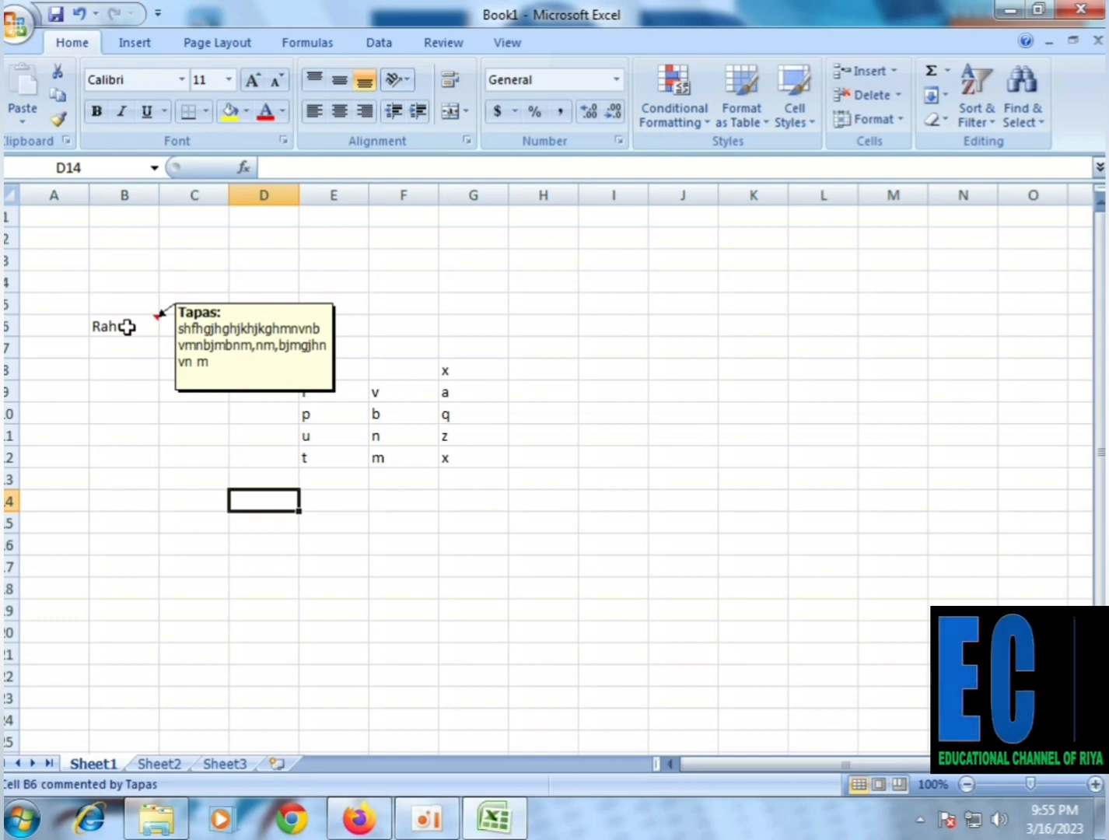
{"action": "right_click", "coordinate": [127, 327]}
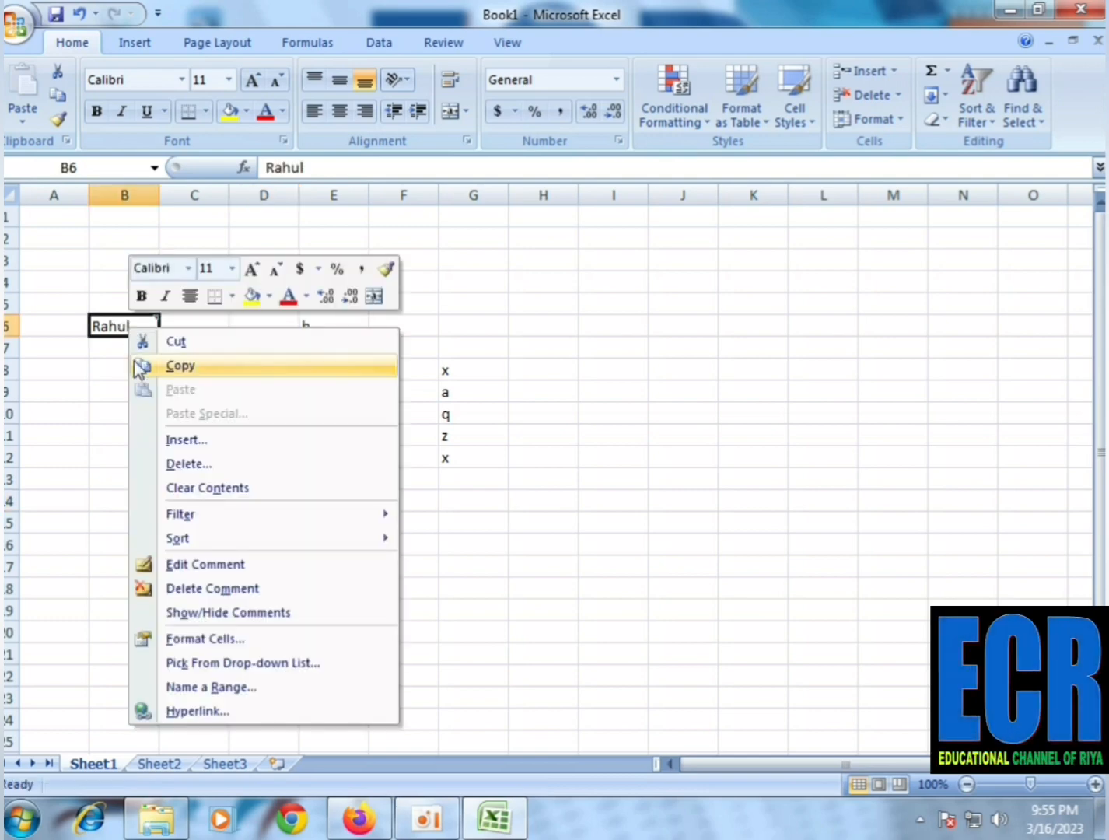
{"action": "left_click", "coordinate": [185, 564]}
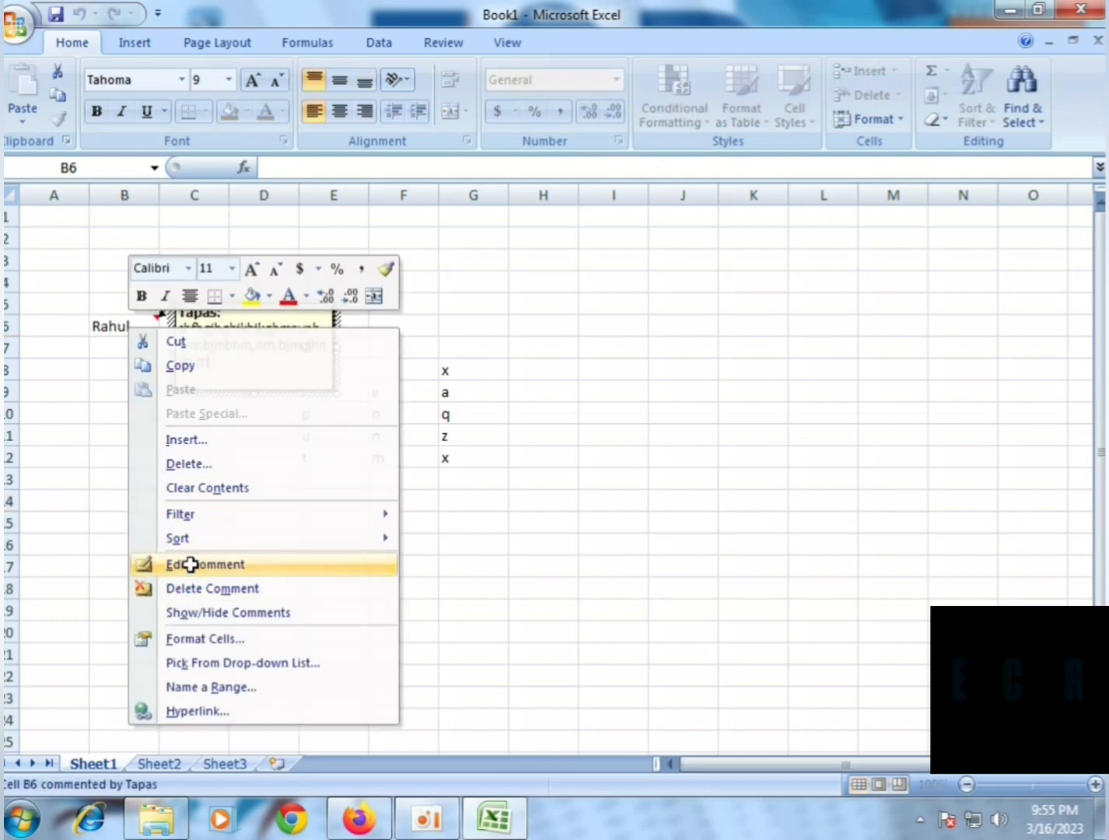
{"action": "left_click_drag", "start_coordinate": [226, 366], "coordinate": [159, 319]}
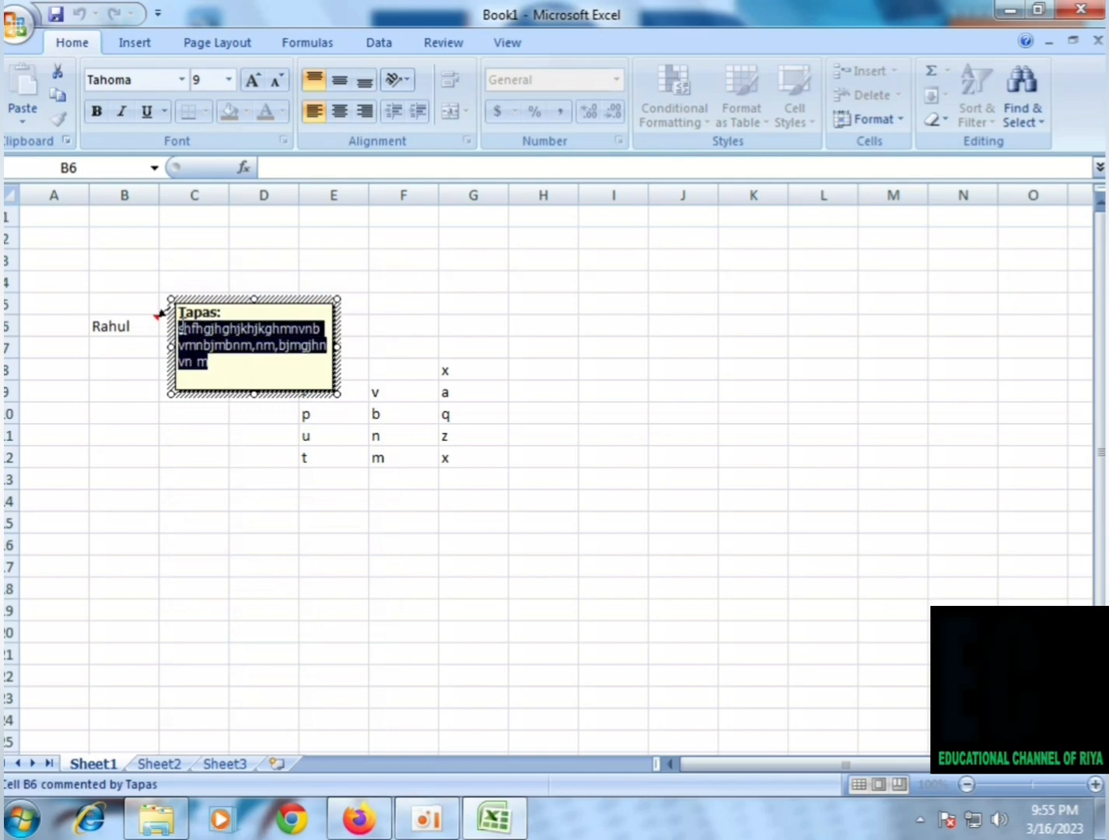
{"action": "type", "text": "gggggg"}
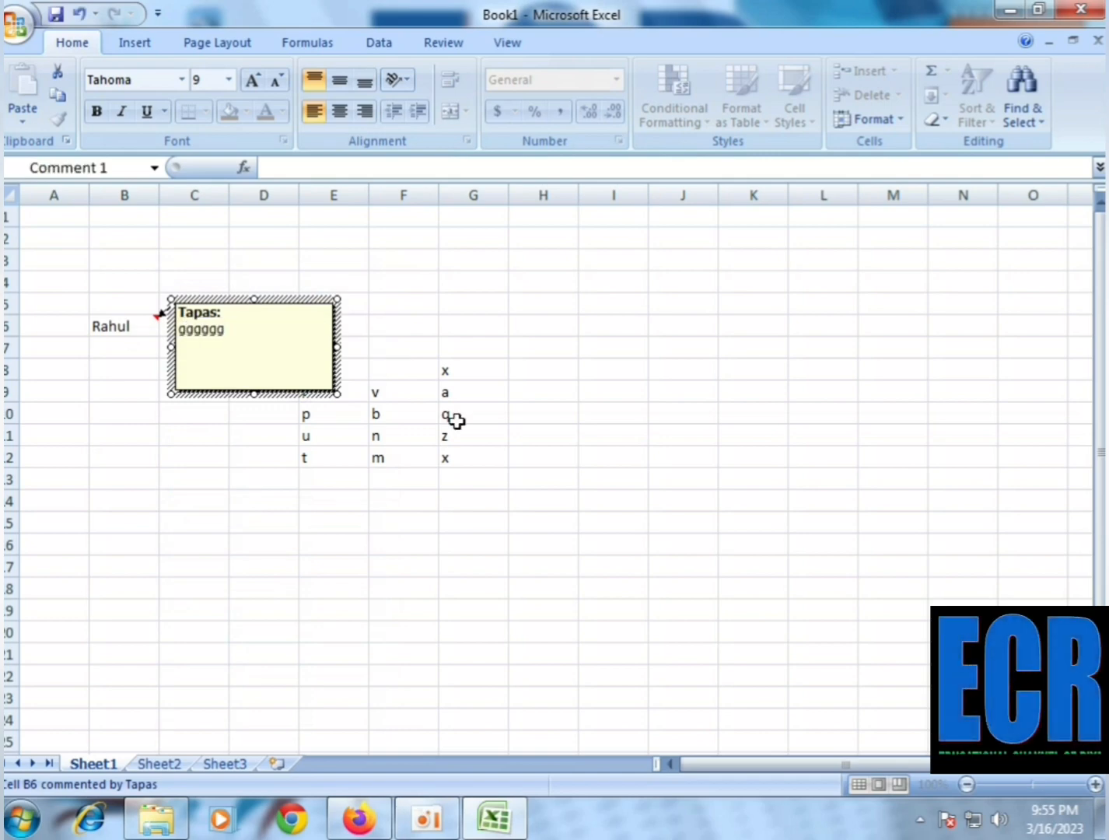
{"action": "left_click", "coordinate": [175, 468]}
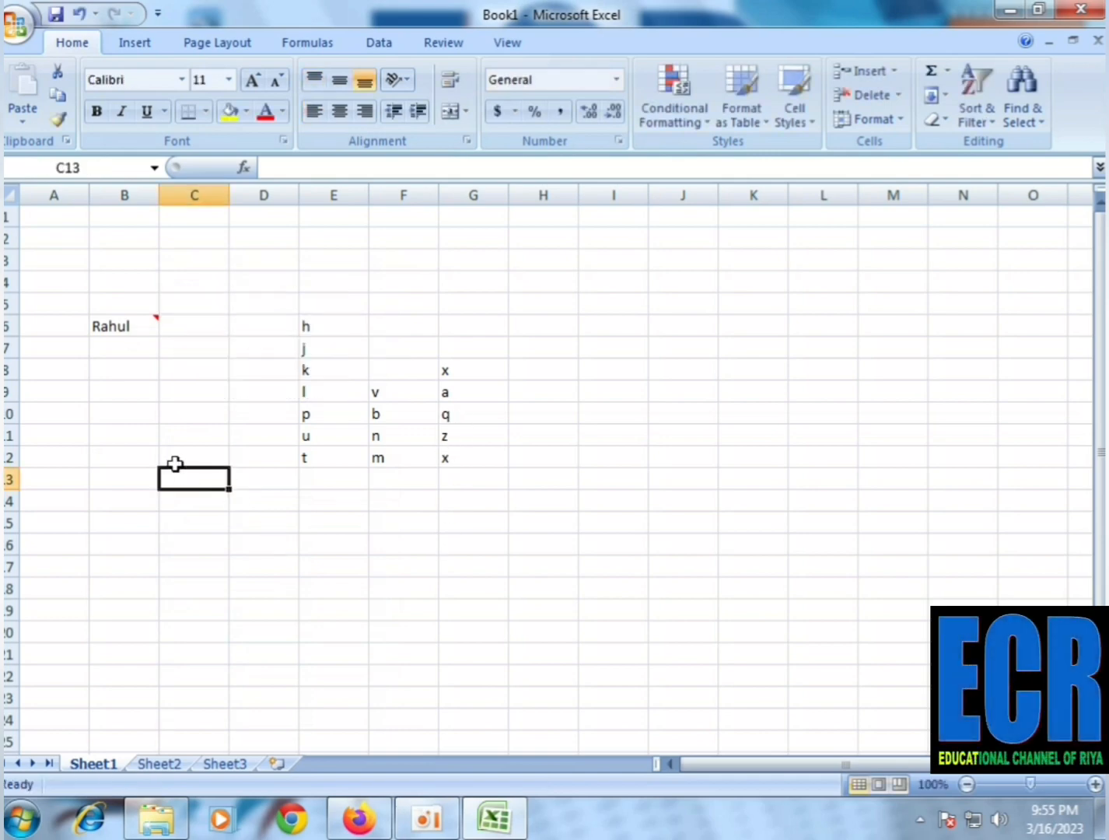
Clear the name from cell B6 and delete the comment attached to that cell
{"action": "right_click", "coordinate": [137, 328]}
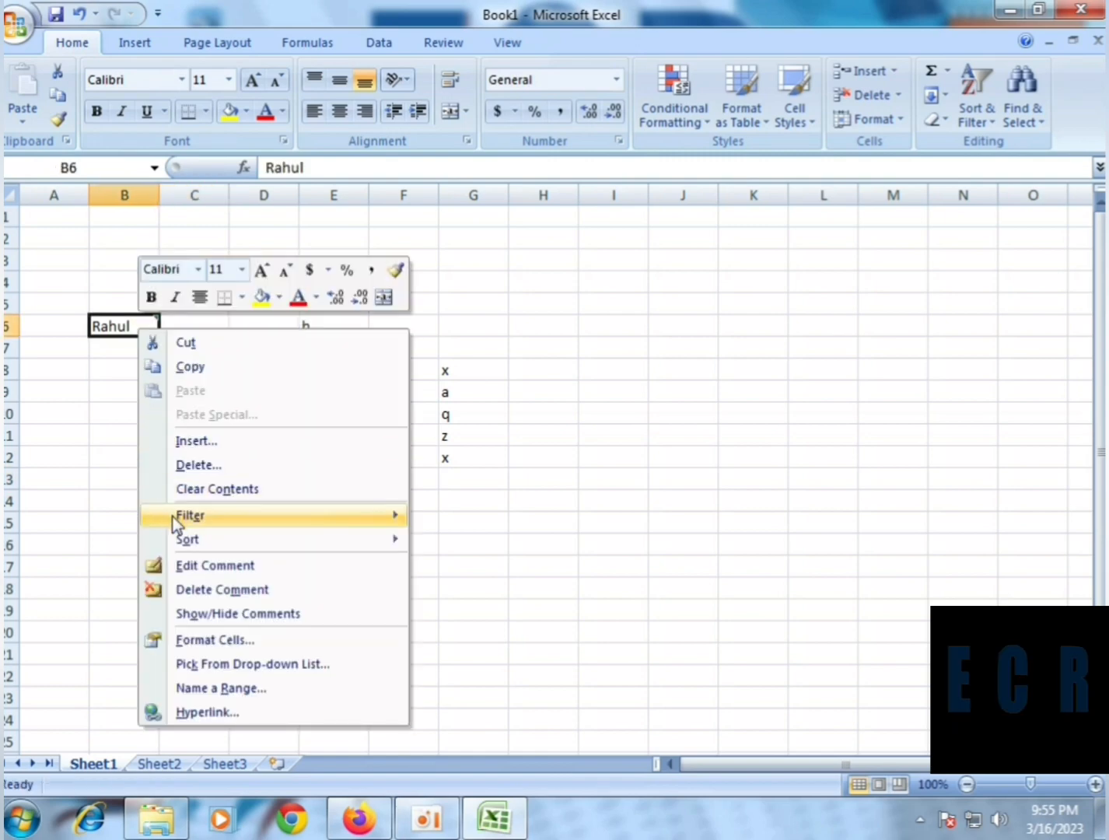
{"action": "mouse_move", "coordinate": [174, 519]}
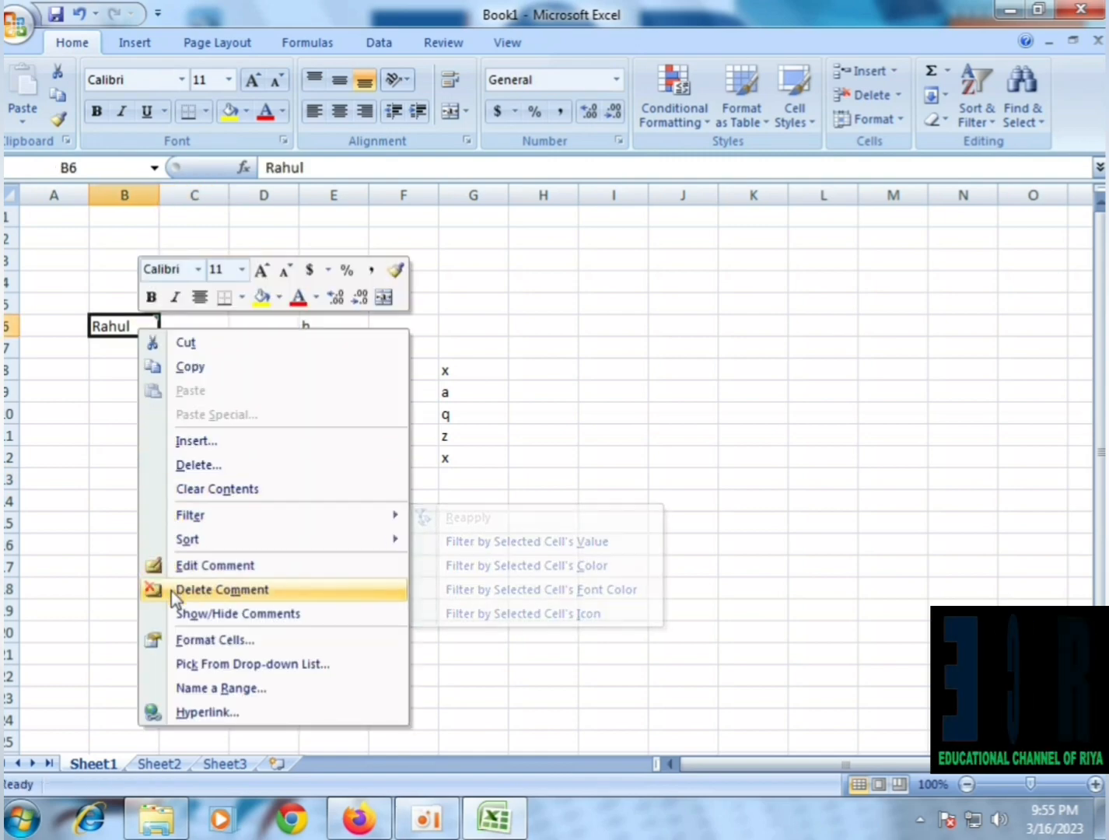
{"action": "left_click", "coordinate": [86, 438]}
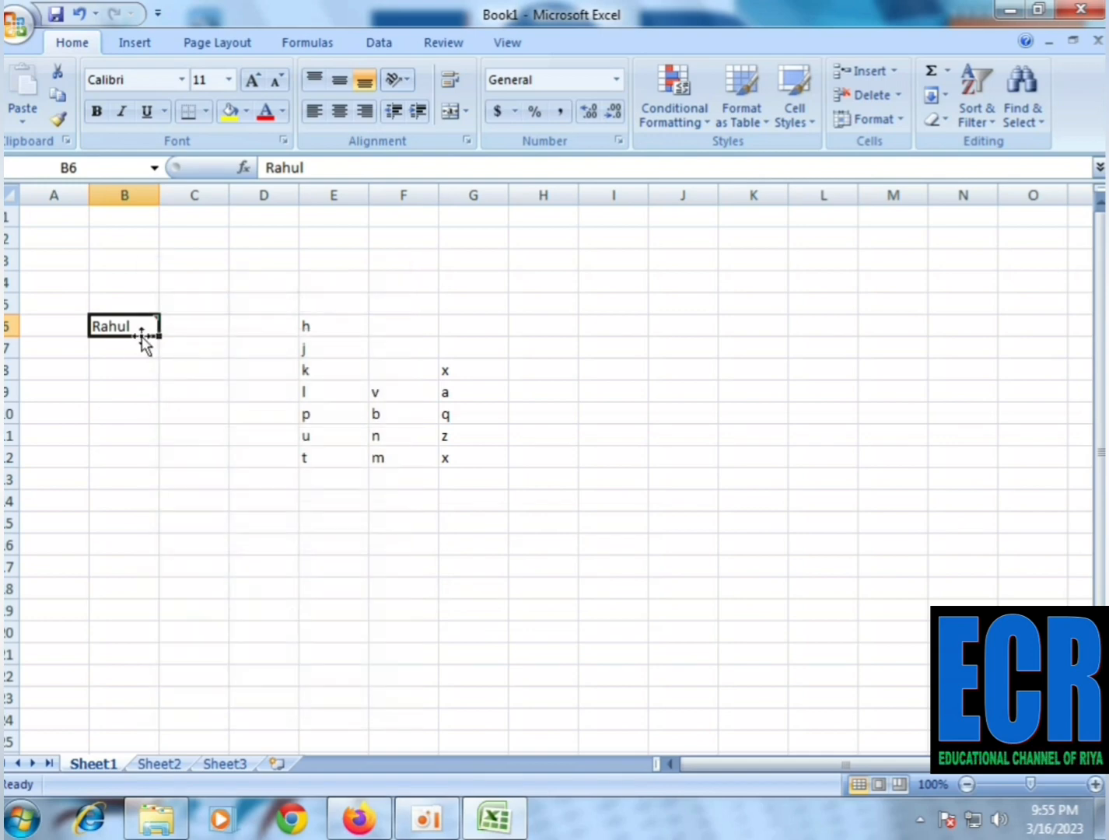
{"action": "mouse_move", "coordinate": [135, 326]}
{"action": "key", "text": "Delete"}
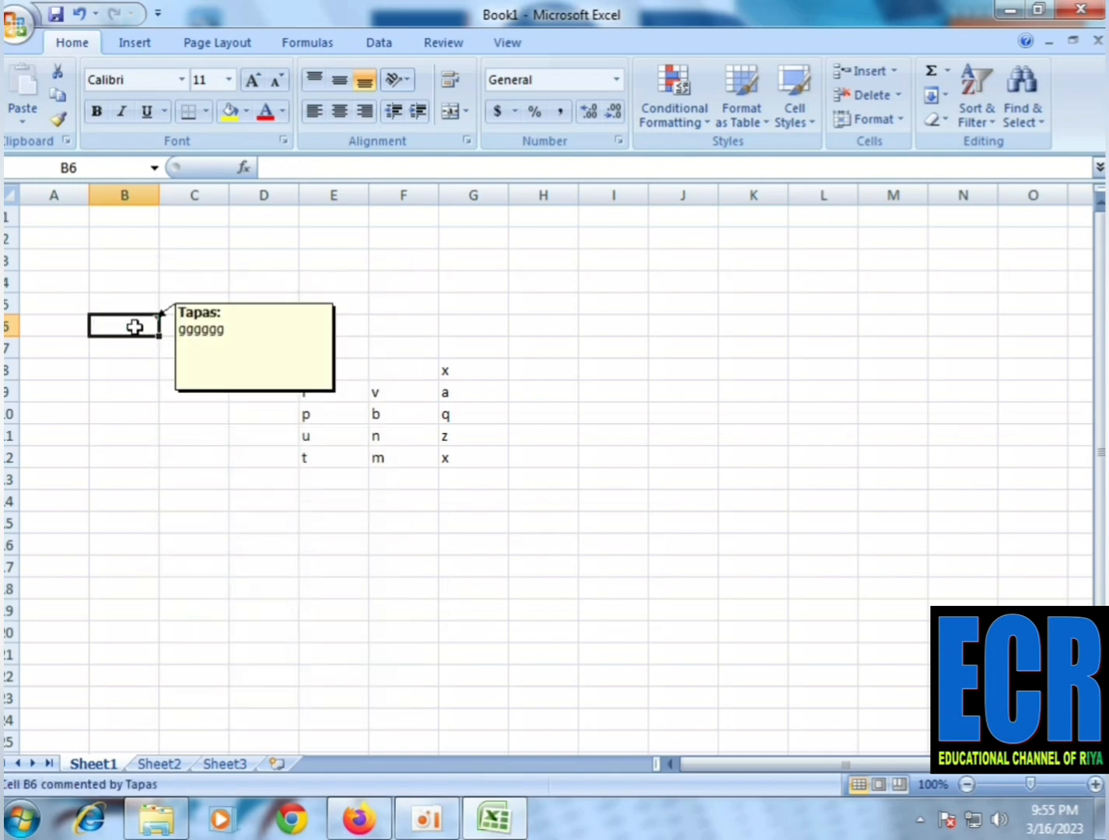
{"action": "left_click", "coordinate": [113, 332]}
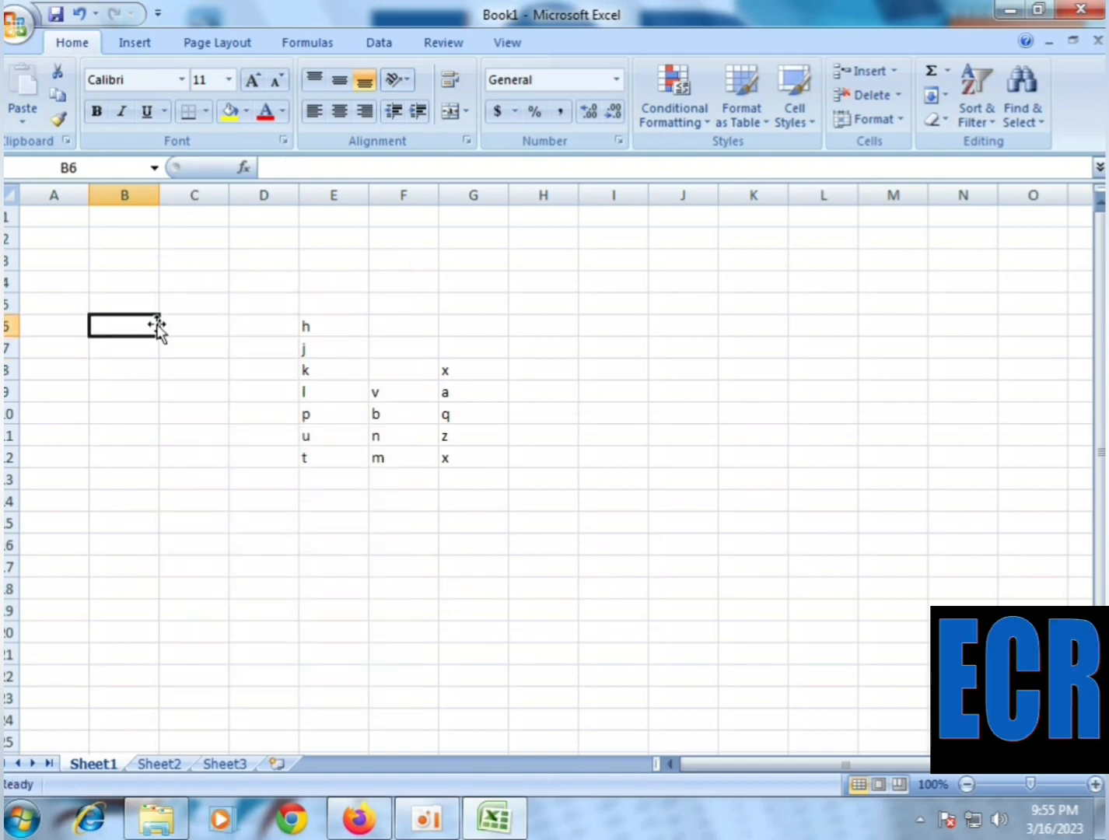
{"action": "right_click", "coordinate": [118, 328]}
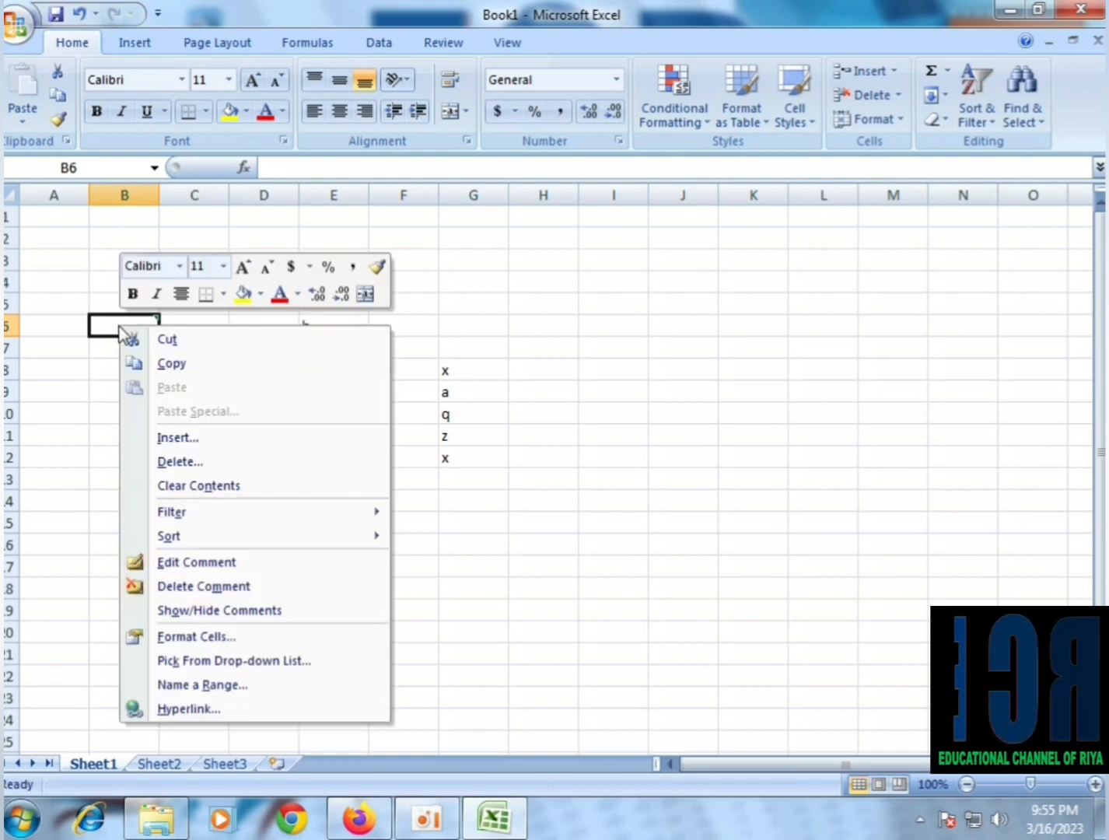
{"action": "left_click", "coordinate": [183, 588]}
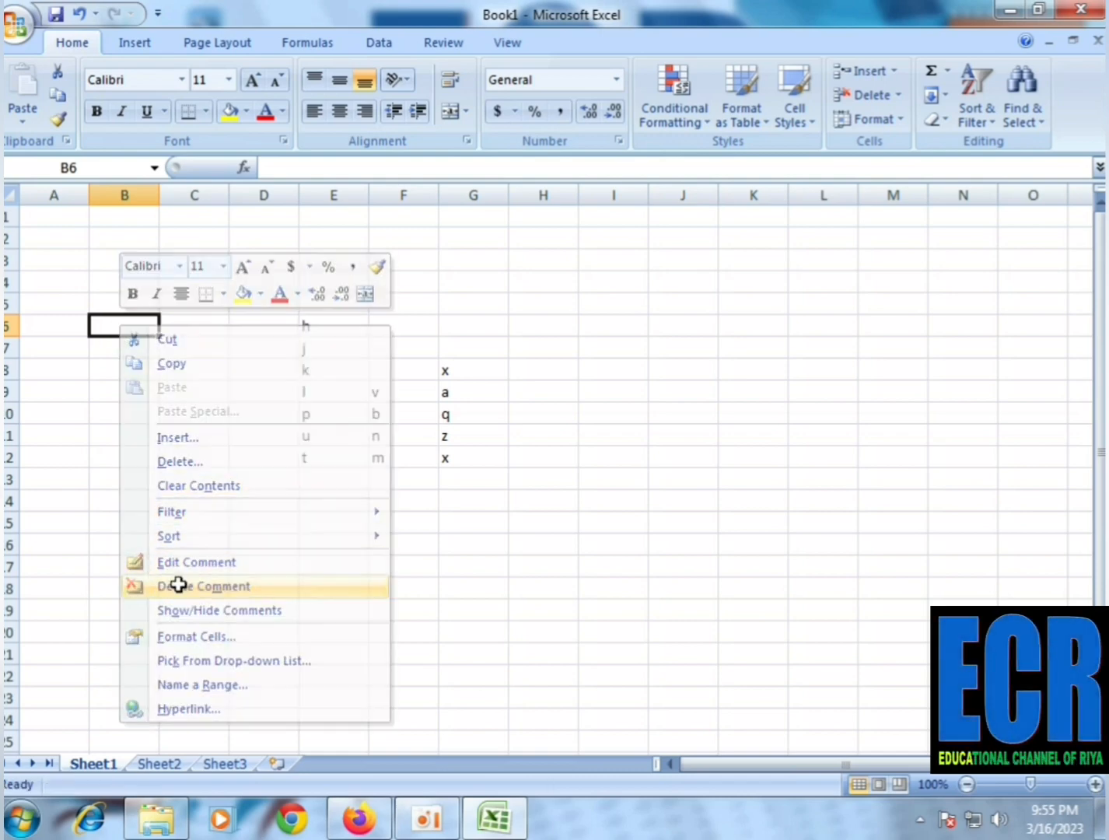
{"action": "right_click", "coordinate": [131, 333]}
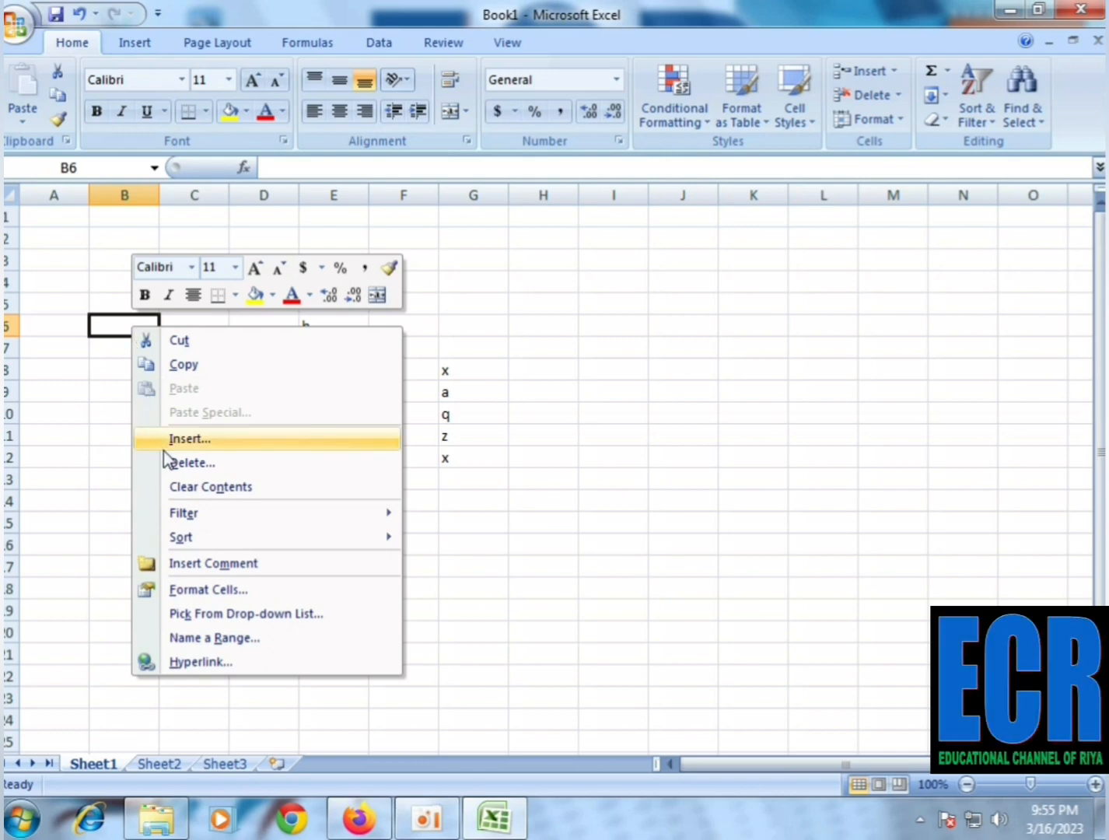
{"action": "left_click", "coordinate": [571, 471]}
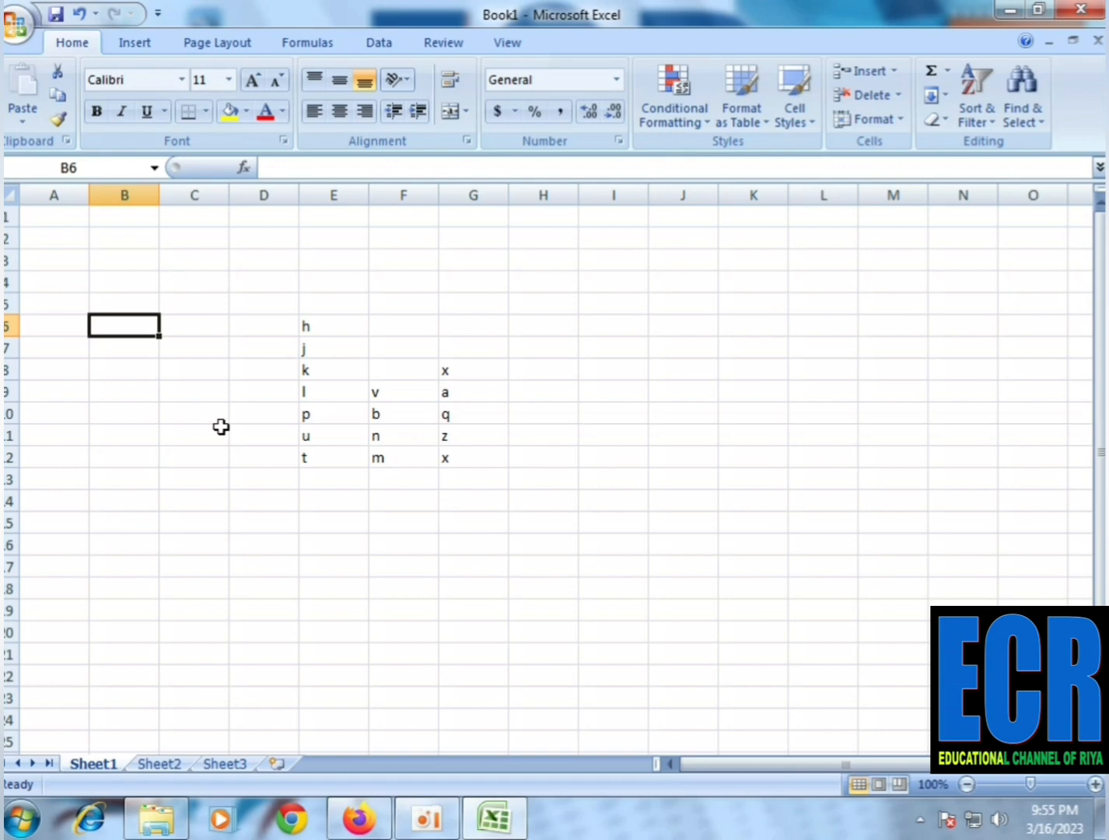
Insert a blank column at column F, between the two columns of letters in E and F
{"action": "left_click", "coordinate": [347, 408]}
{"action": "left_click", "coordinate": [389, 414]}
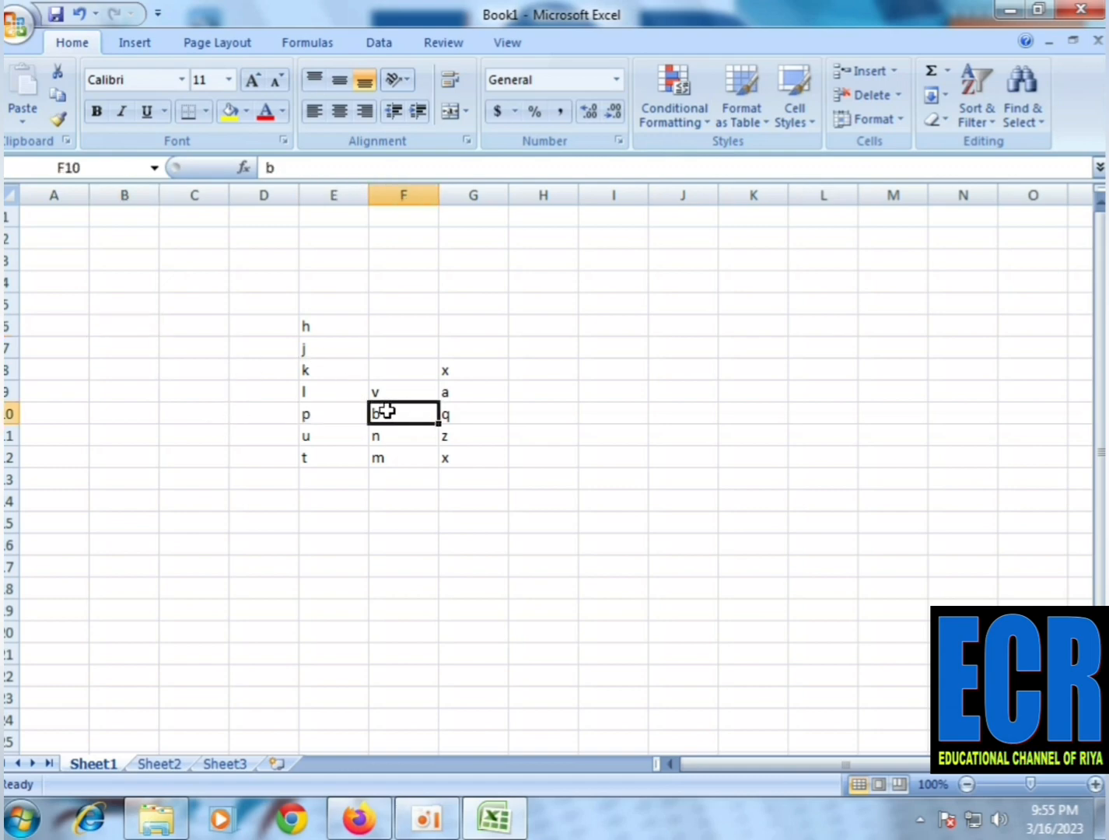
{"action": "left_click", "coordinate": [346, 407]}
{"action": "left_click", "coordinate": [402, 406]}
{"action": "left_click", "coordinate": [387, 195]}
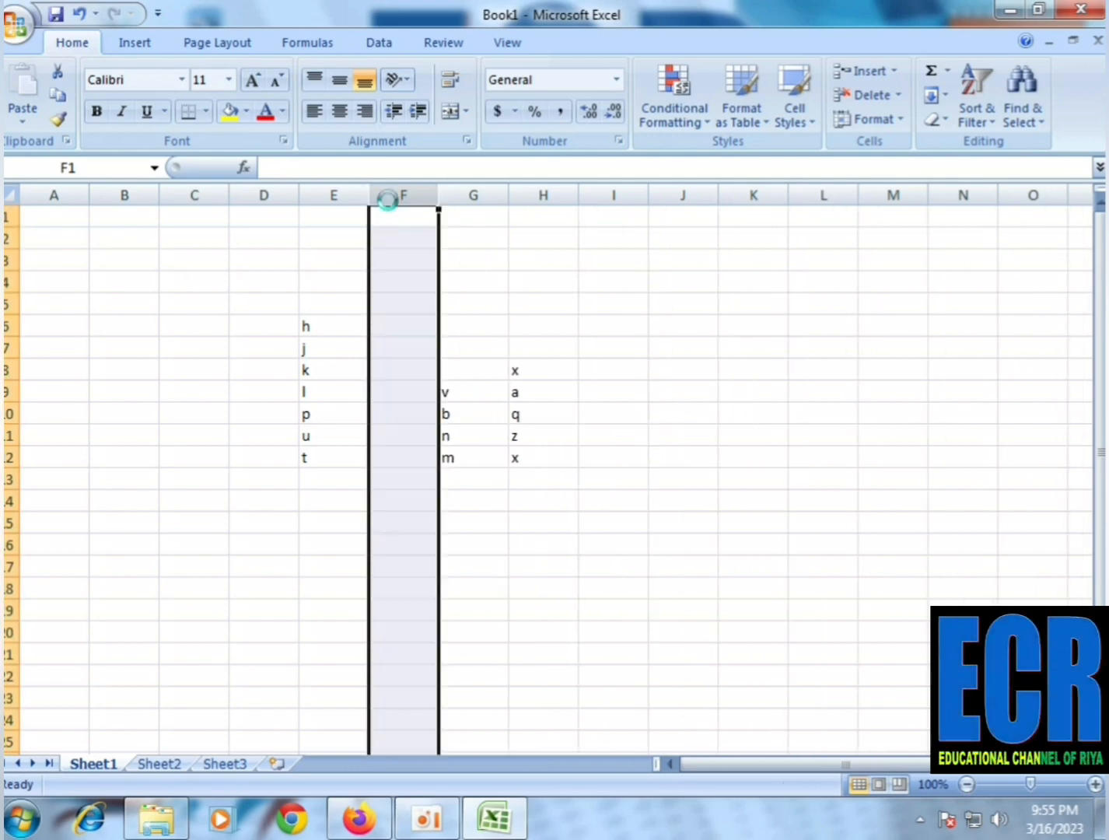
Insert a blank row at row 9, directly below the row with the letter k
{"action": "left_click", "coordinate": [8, 393]}
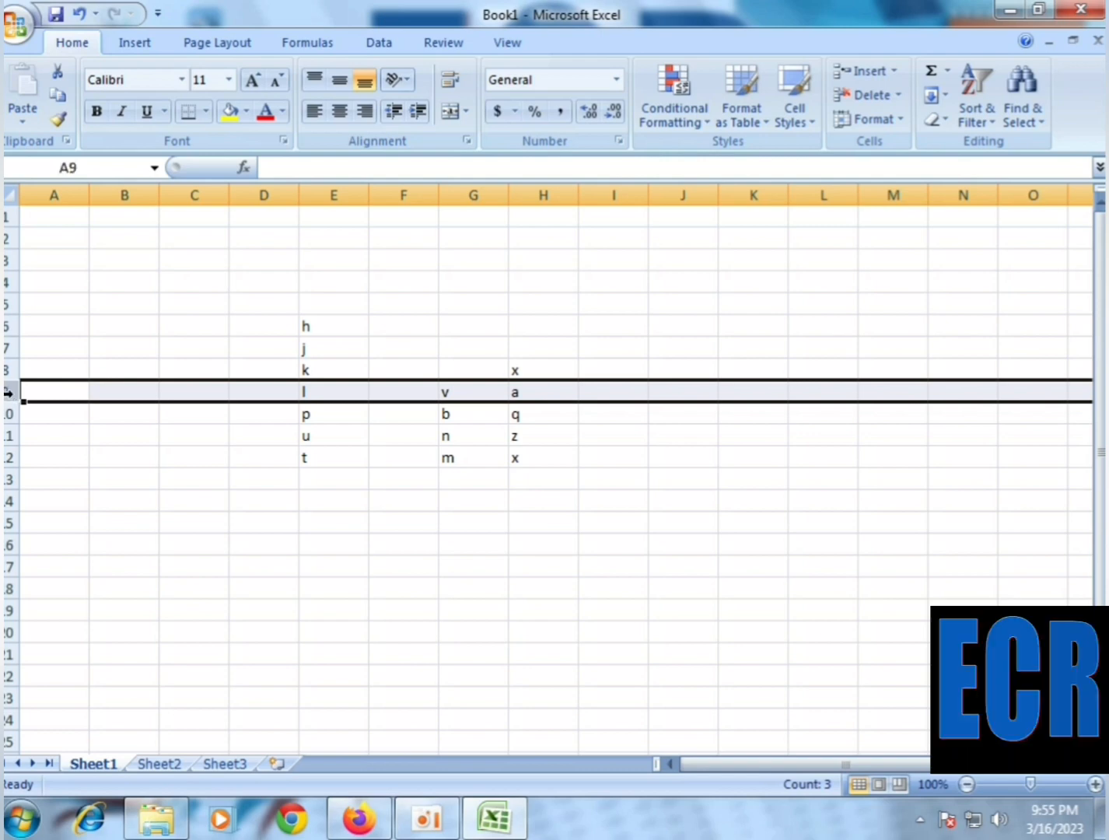
{"action": "key", "text": "ctrl+shift+plus"}
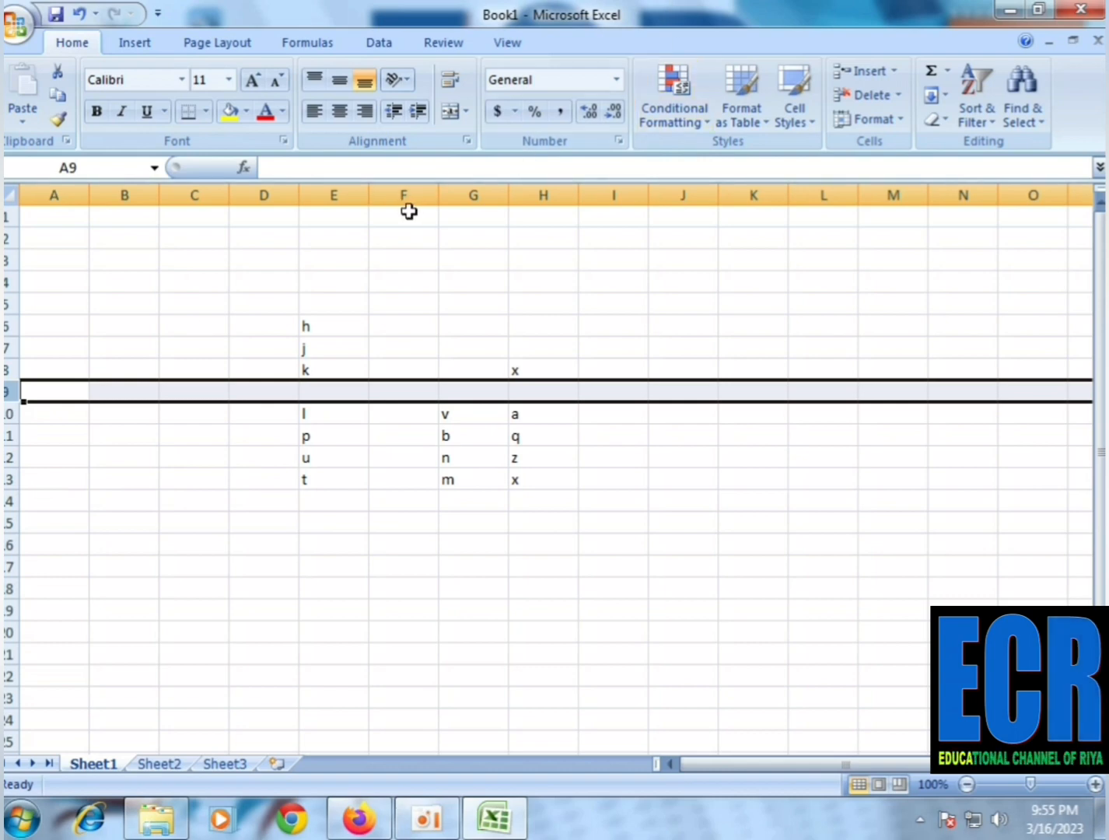
{"action": "left_click", "coordinate": [405, 194]}
{"action": "left_click", "coordinate": [328, 383]}
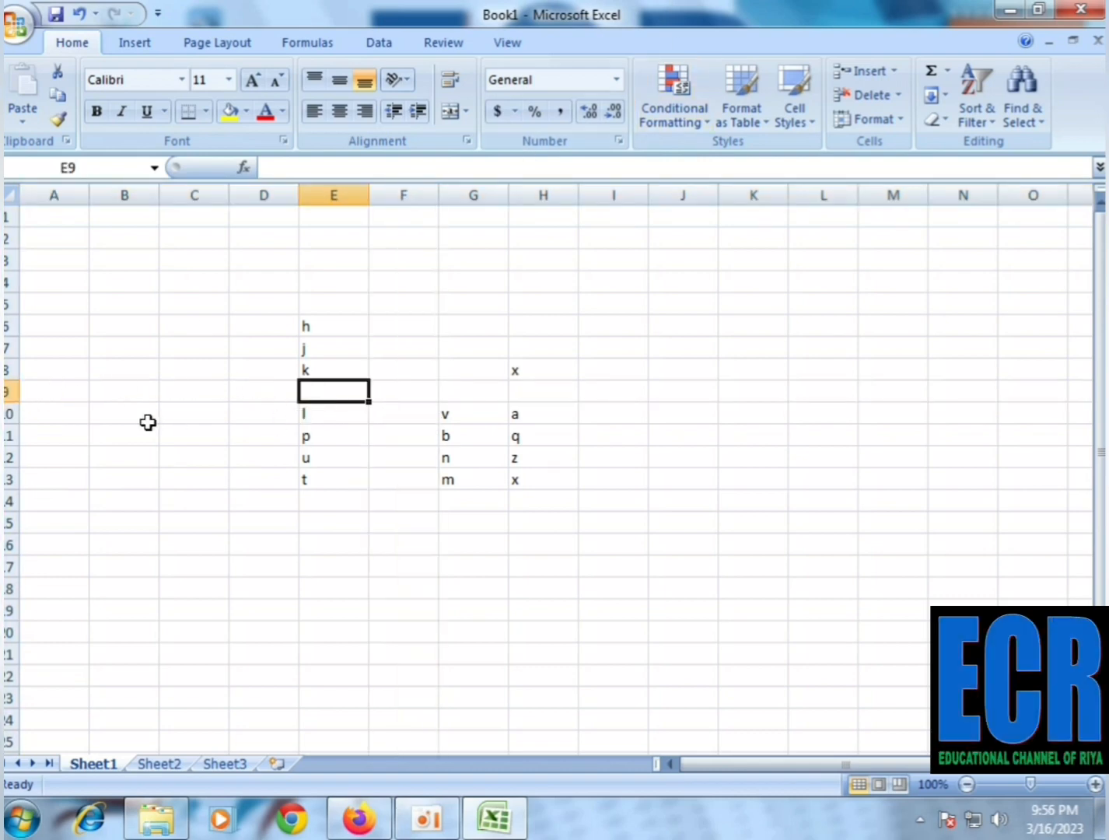
Delete the blank row 9 and the blank column F from the letter table
{"action": "left_click", "coordinate": [9, 392]}
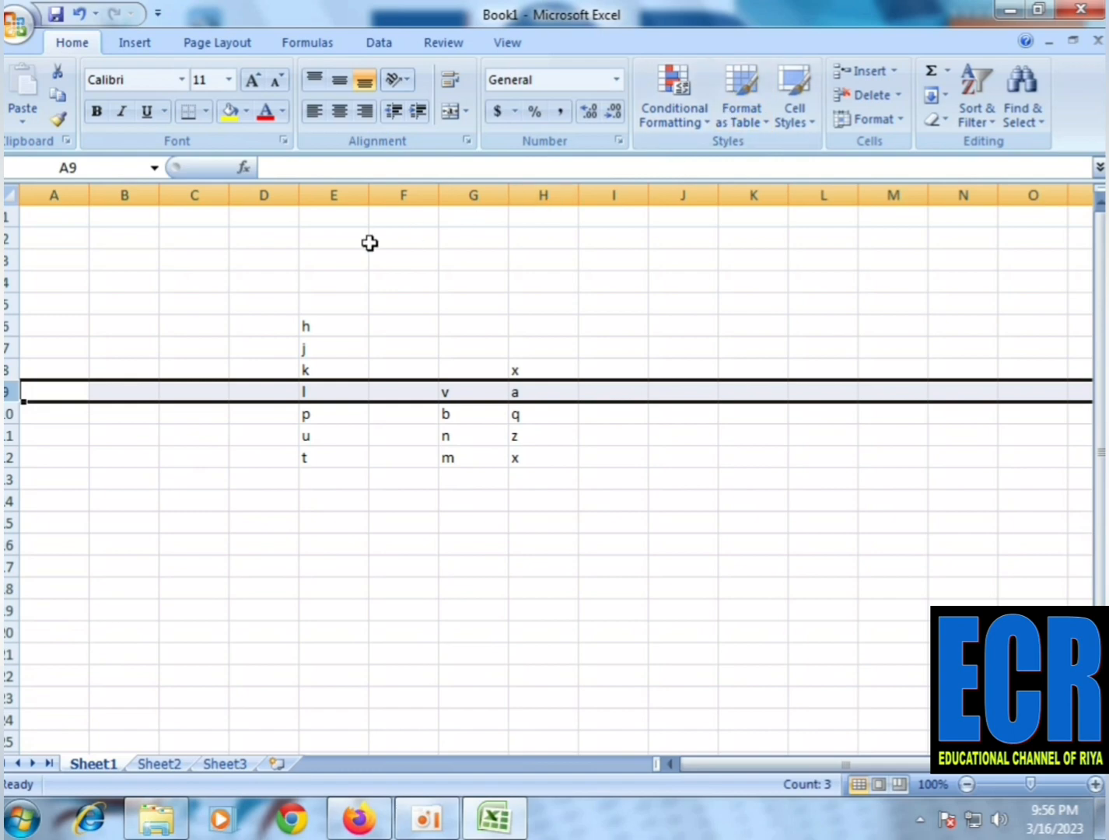
{"action": "left_click", "coordinate": [404, 196]}
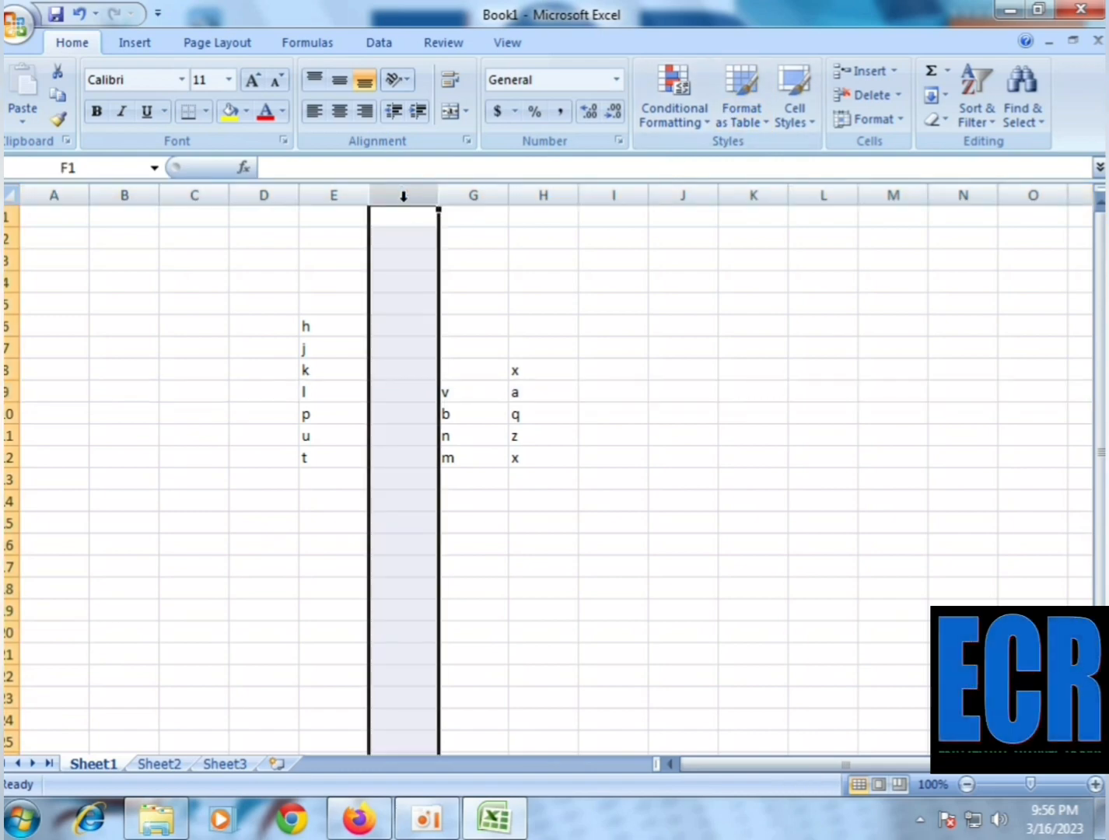
{"action": "key", "text": "ctrl+minus"}
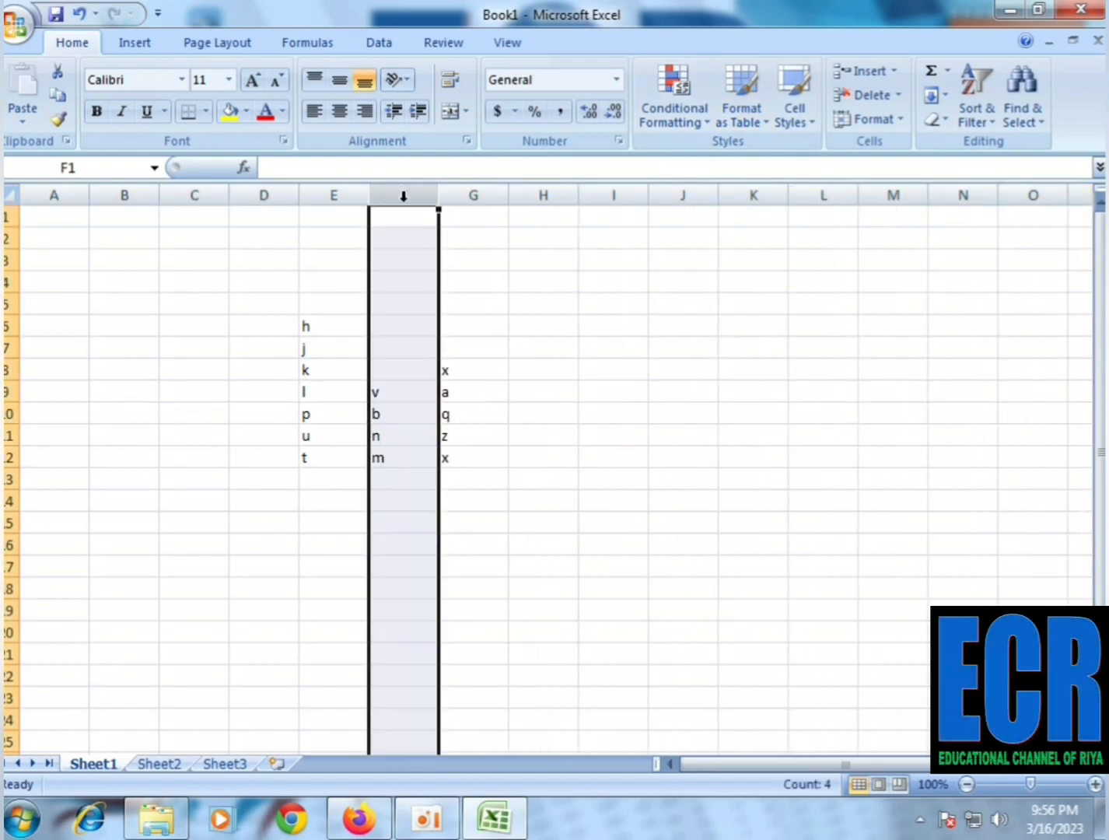
{"action": "left_click", "coordinate": [376, 408]}
{"action": "left_click_drag", "start_coordinate": [394, 399], "coordinate": [393, 416]}
{"action": "right_click", "coordinate": [399, 411]}
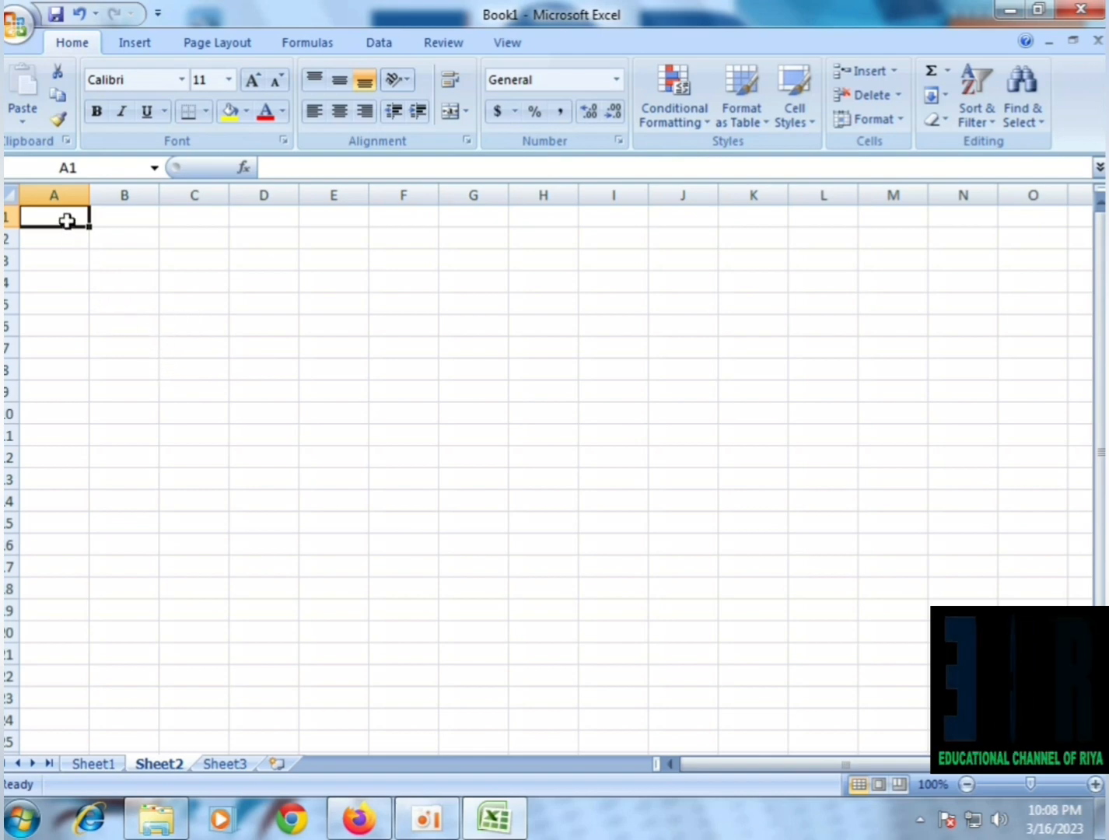
Apply All Borders to the range A1:G12 on Sheet2
{"action": "left_click_drag", "start_coordinate": [65, 217], "coordinate": [500, 459]}
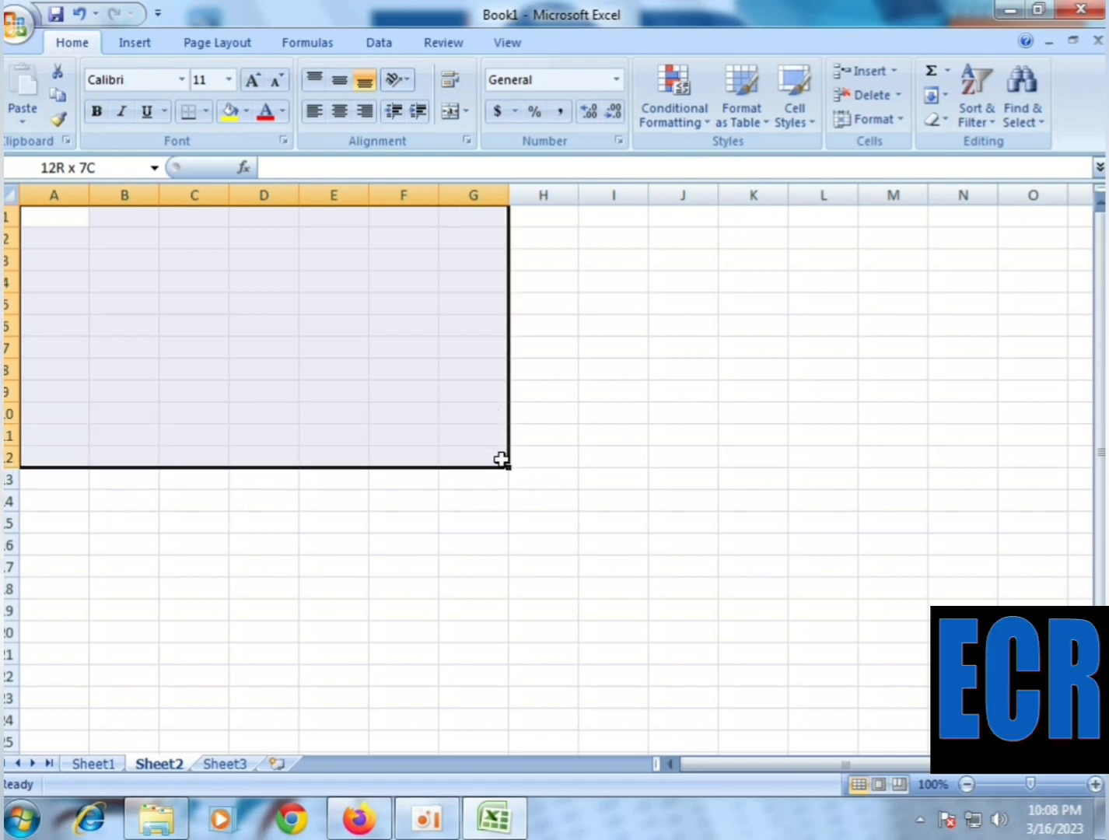
{"action": "left_click", "coordinate": [206, 112]}
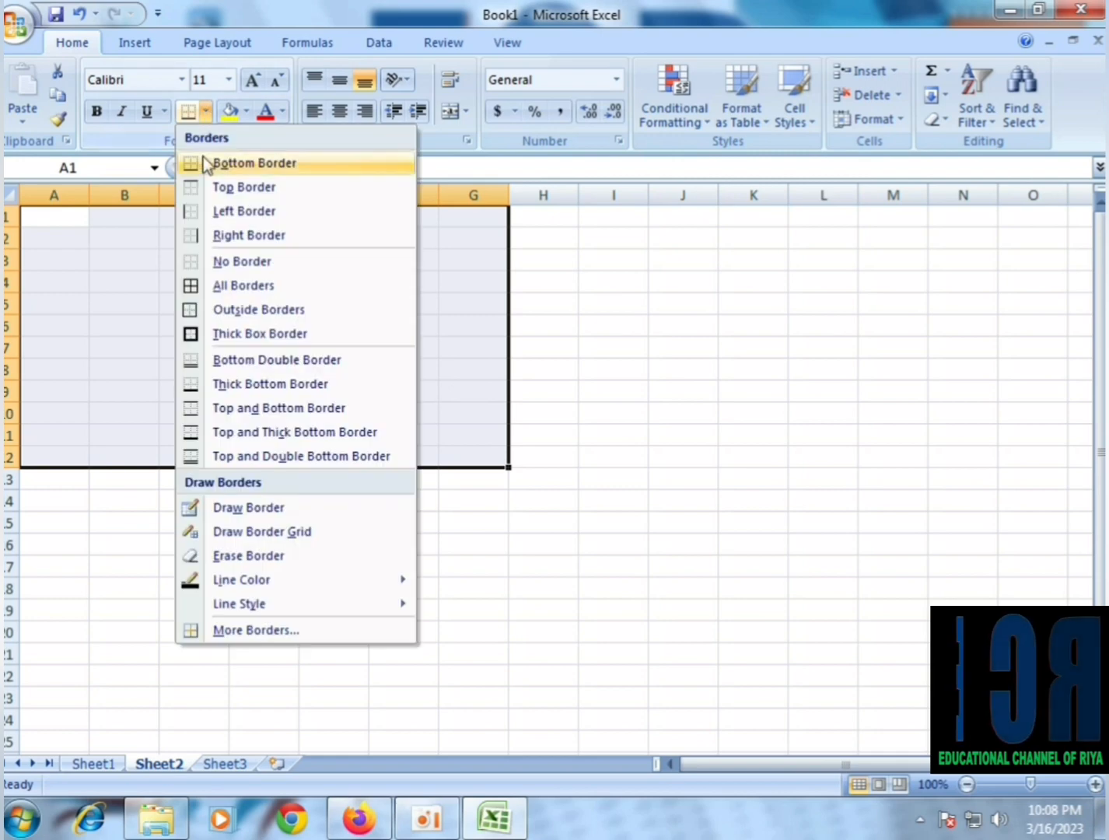
{"action": "left_click", "coordinate": [224, 291]}
{"action": "left_click", "coordinate": [178, 291]}
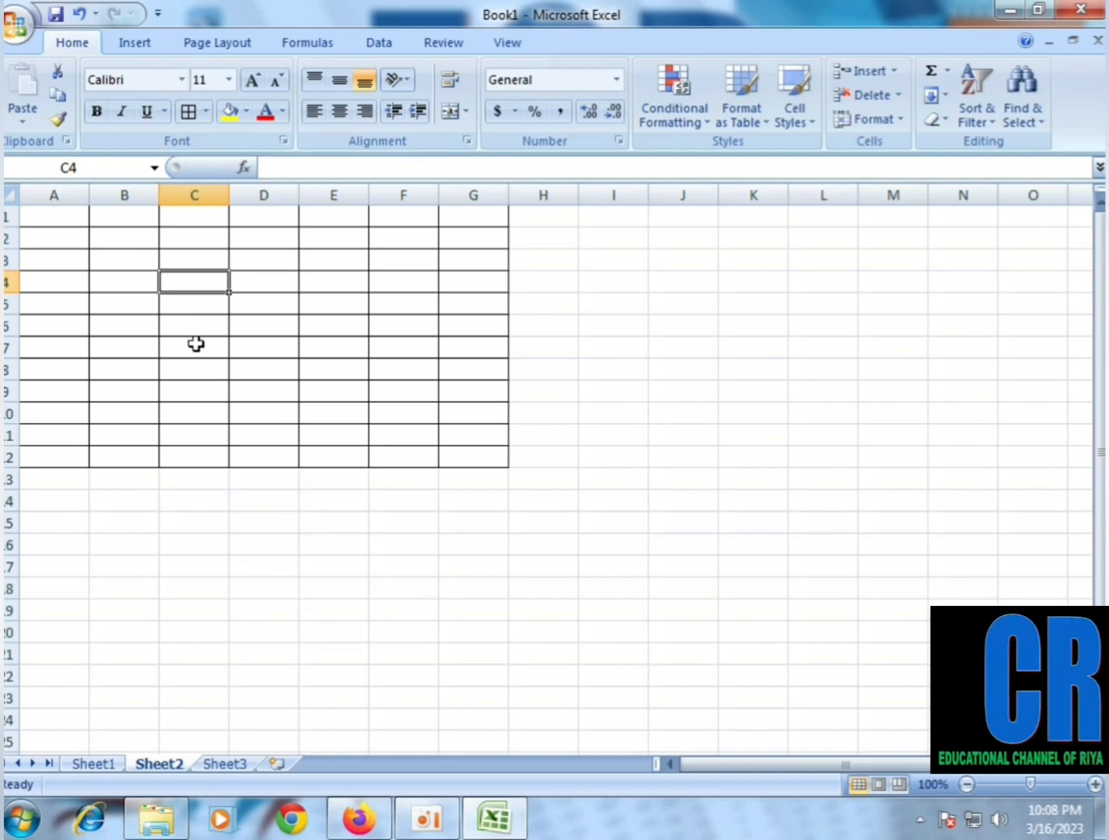
{"action": "left_click_drag", "start_coordinate": [45, 216], "coordinate": [481, 453]}
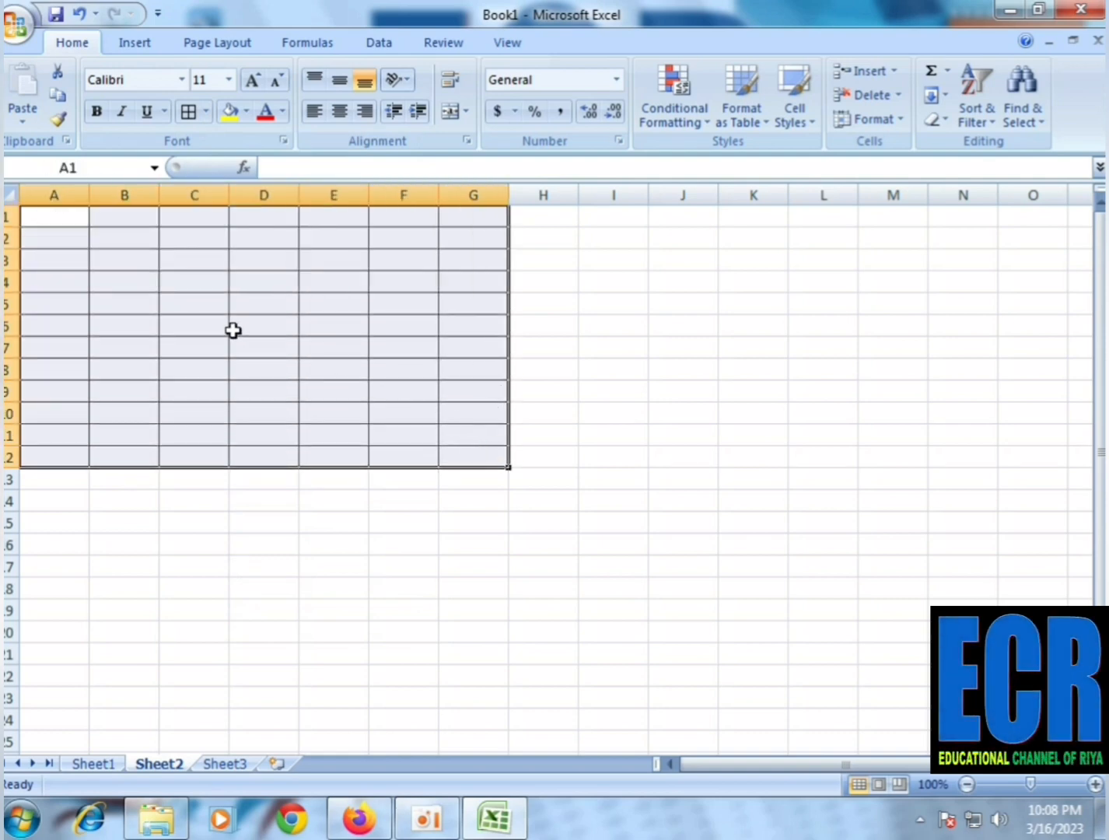
{"action": "left_click", "coordinate": [669, 393]}
{"action": "left_click_drag", "start_coordinate": [572, 222], "coordinate": [894, 653]}
{"action": "left_click_drag", "start_coordinate": [55, 500], "coordinate": [679, 610]}
{"action": "left_click", "coordinate": [651, 372]}
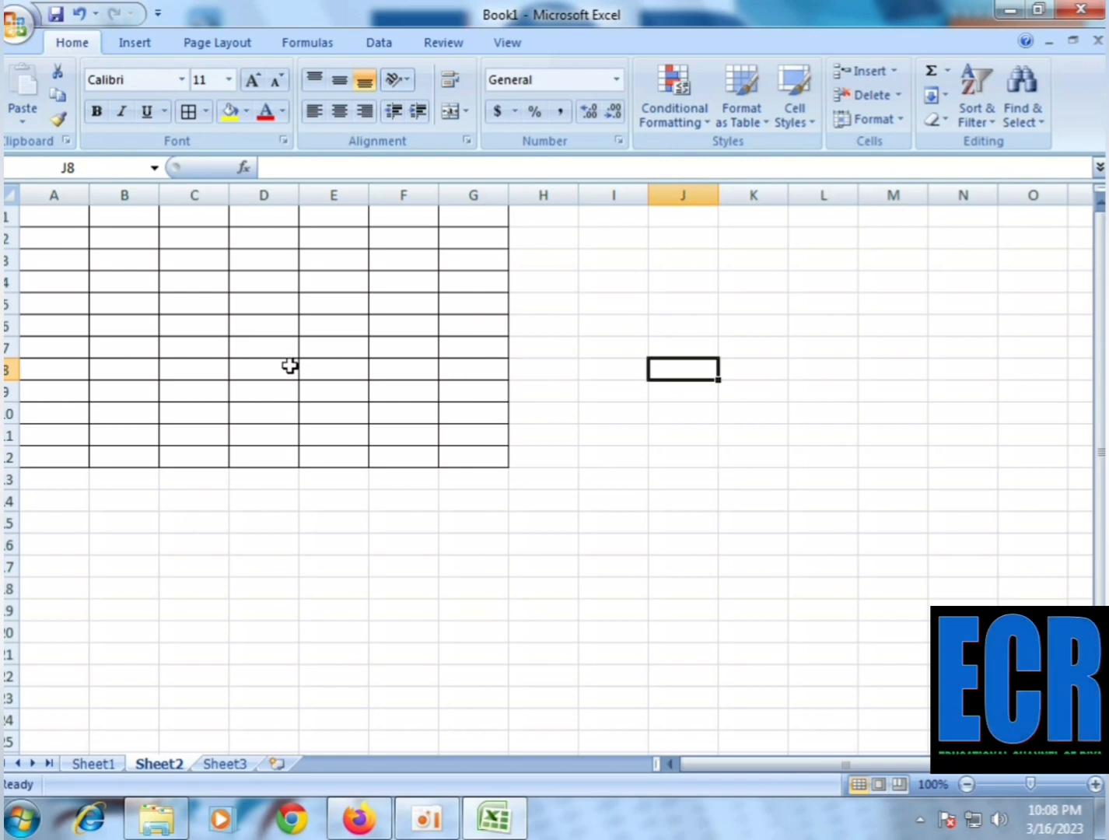
{"action": "left_click_drag", "start_coordinate": [61, 219], "coordinate": [466, 453]}
{"action": "left_click", "coordinate": [264, 325]}
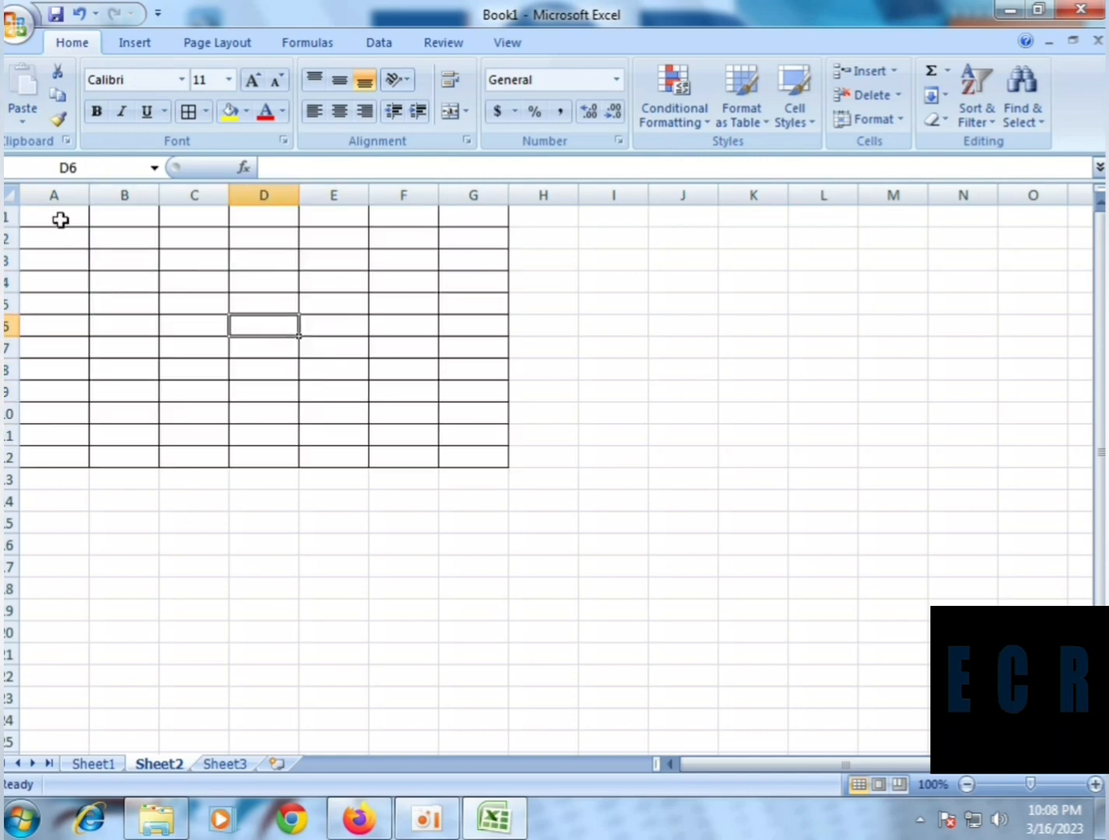
Fill the table's header row A1:G1 with the standard light green color
{"action": "left_click_drag", "start_coordinate": [59, 217], "coordinate": [460, 220]}
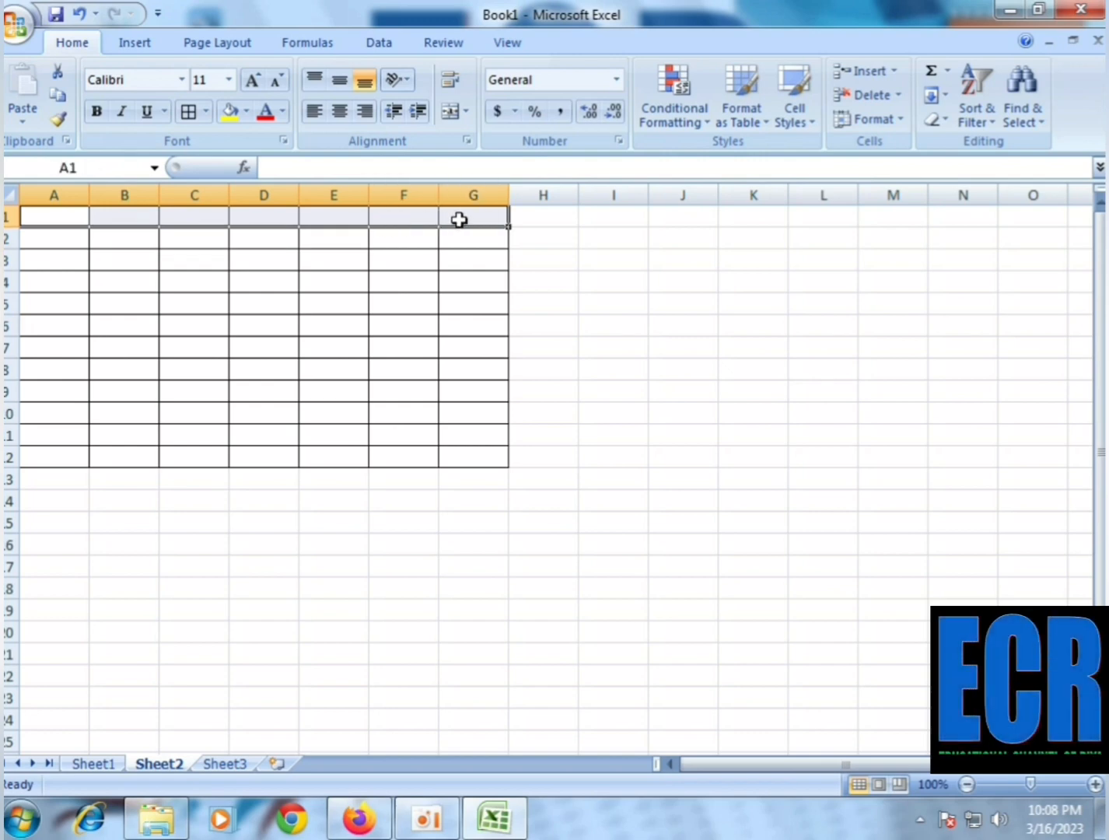
{"action": "left_click", "coordinate": [121, 270]}
{"action": "left_click_drag", "start_coordinate": [80, 218], "coordinate": [455, 222]}
{"action": "left_click", "coordinate": [246, 112]}
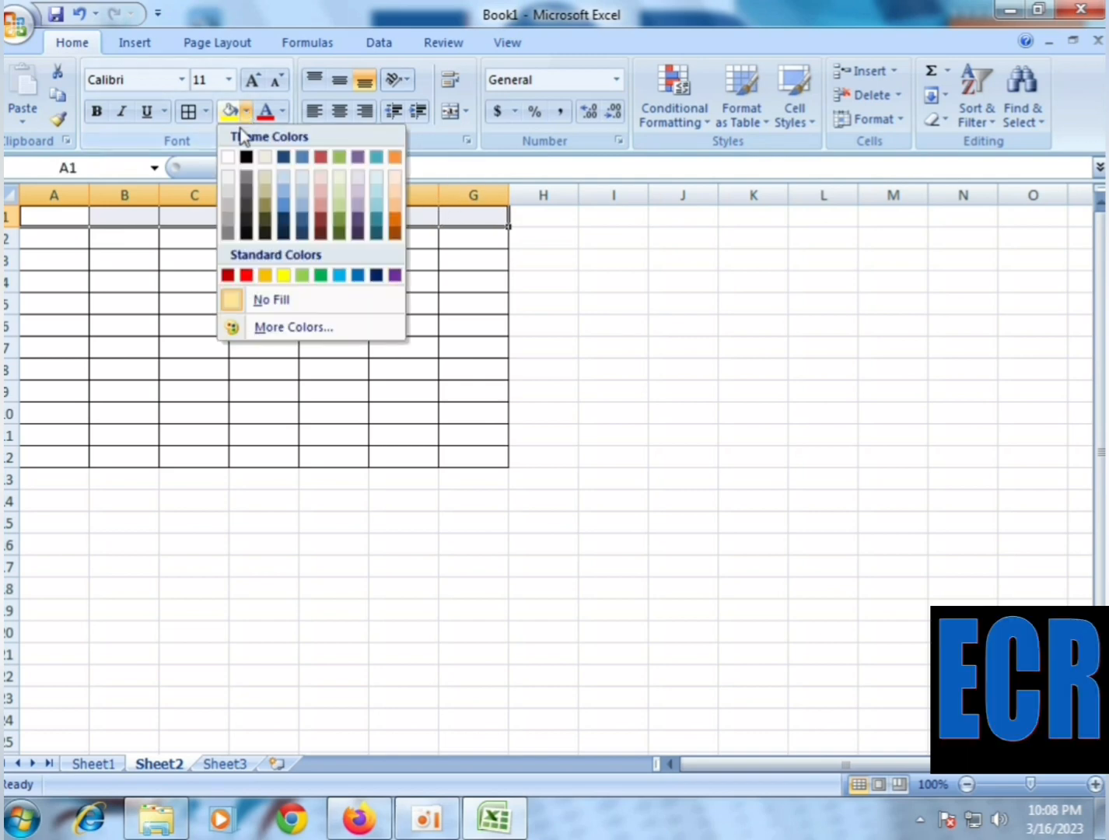
{"action": "left_click", "coordinate": [302, 278]}
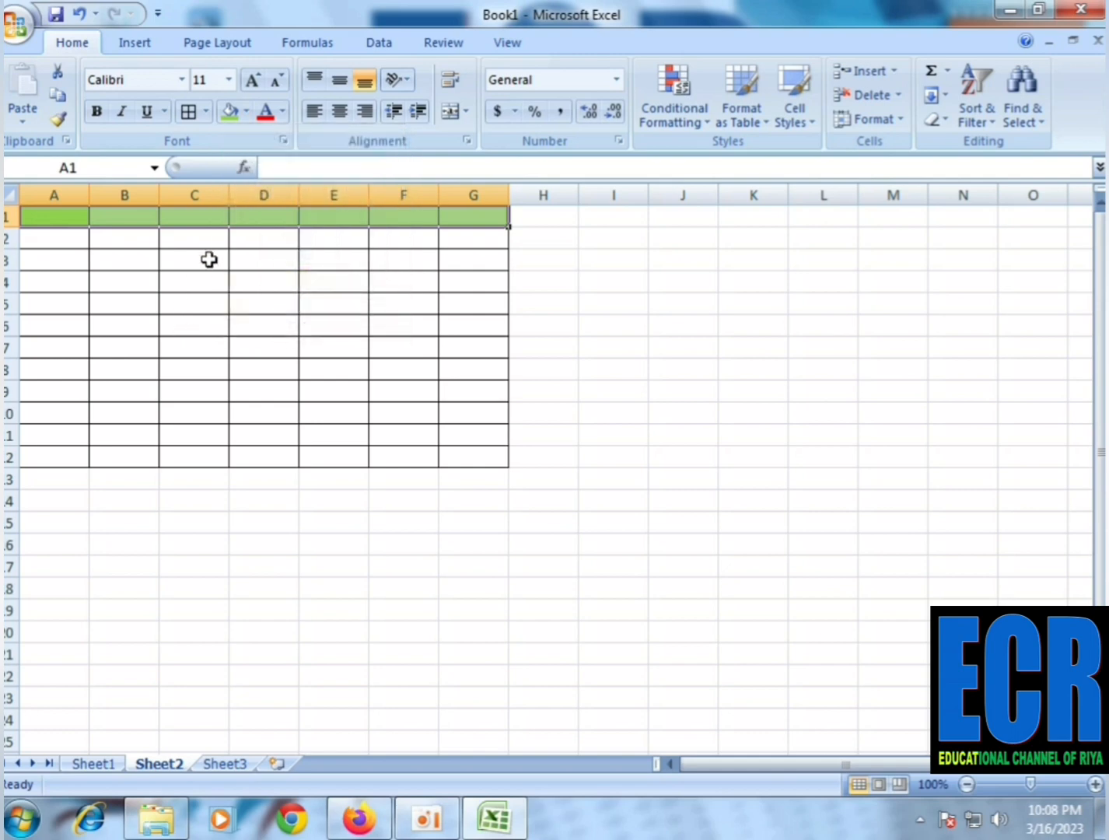
Fill the table body A2:G12 with the lightest aqua theme color, and select cell A1
{"action": "left_click", "coordinate": [177, 299]}
{"action": "left_click", "coordinate": [61, 237]}
{"action": "left_click_drag", "start_coordinate": [62, 236], "coordinate": [496, 451]}
{"action": "left_click", "coordinate": [246, 113]}
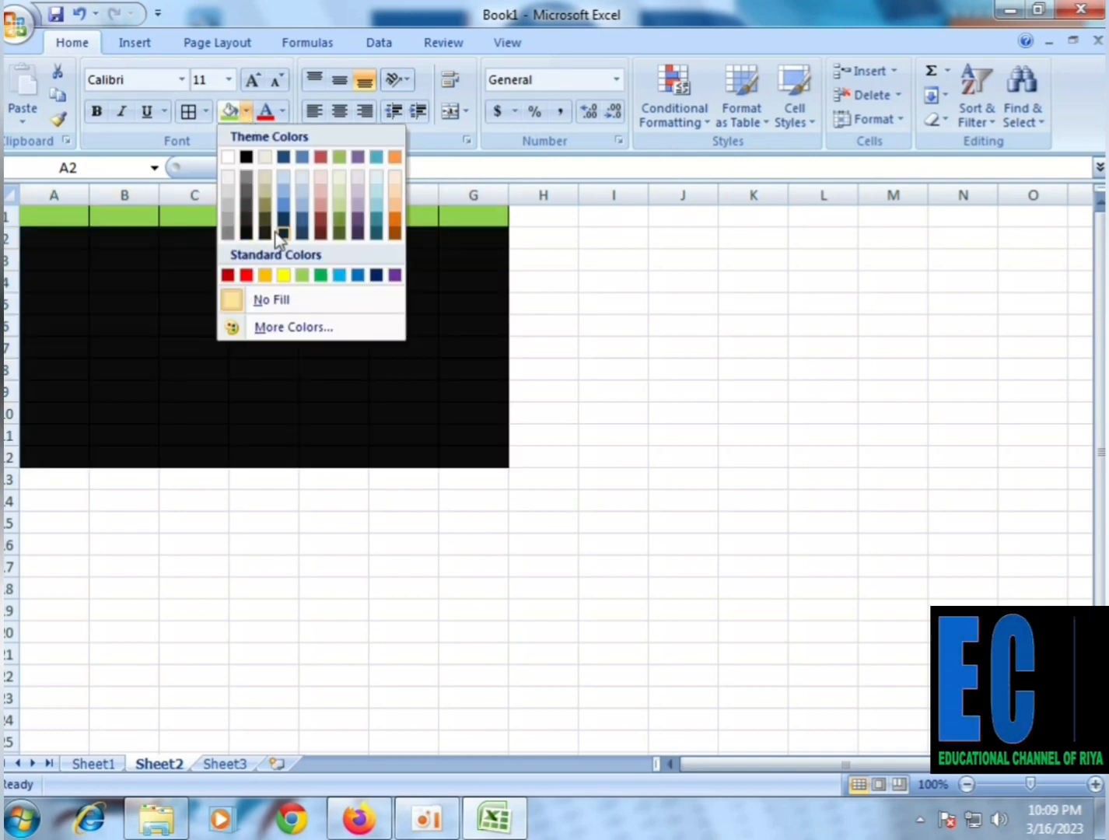
{"action": "left_click", "coordinate": [380, 180]}
{"action": "left_click", "coordinate": [167, 276]}
{"action": "left_click", "coordinate": [70, 219]}
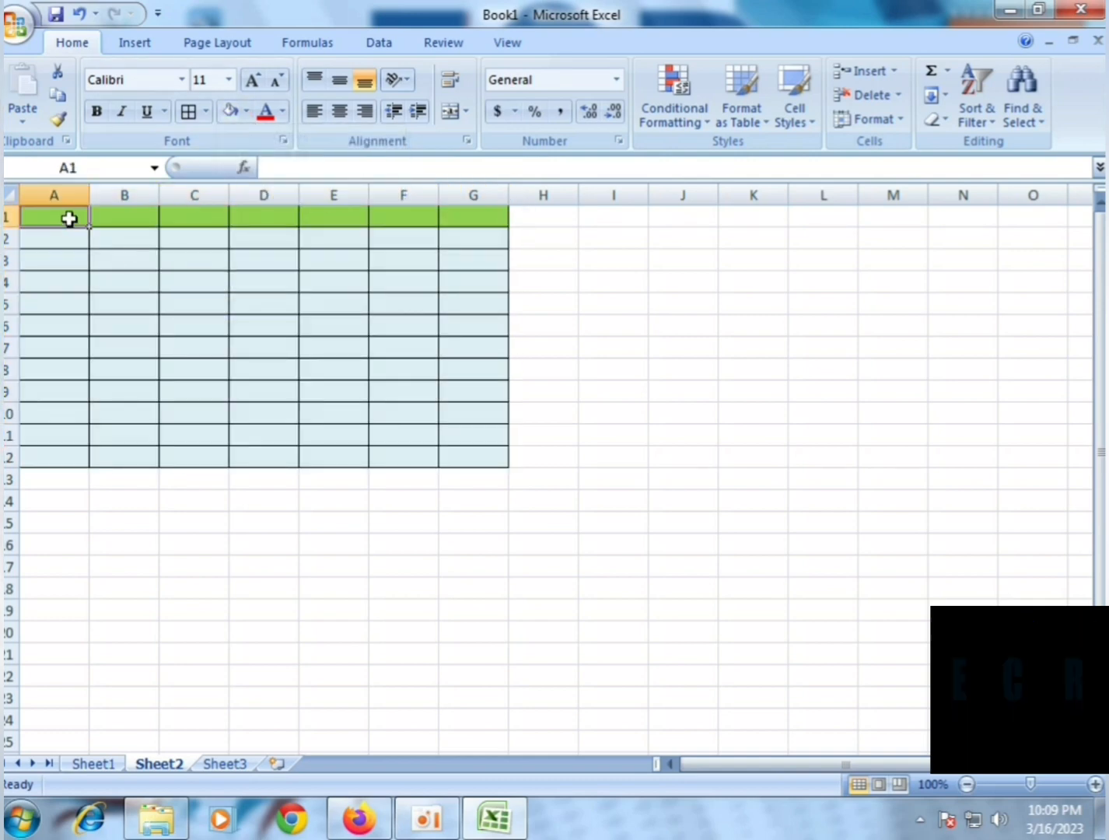
Enter the header texts ffh, jgh, hh, hfhy, hjyh, hfh and hgf in cells A1 to G1
{"action": "type", "text": "ffh"}
{"action": "key", "text": "Tab"}
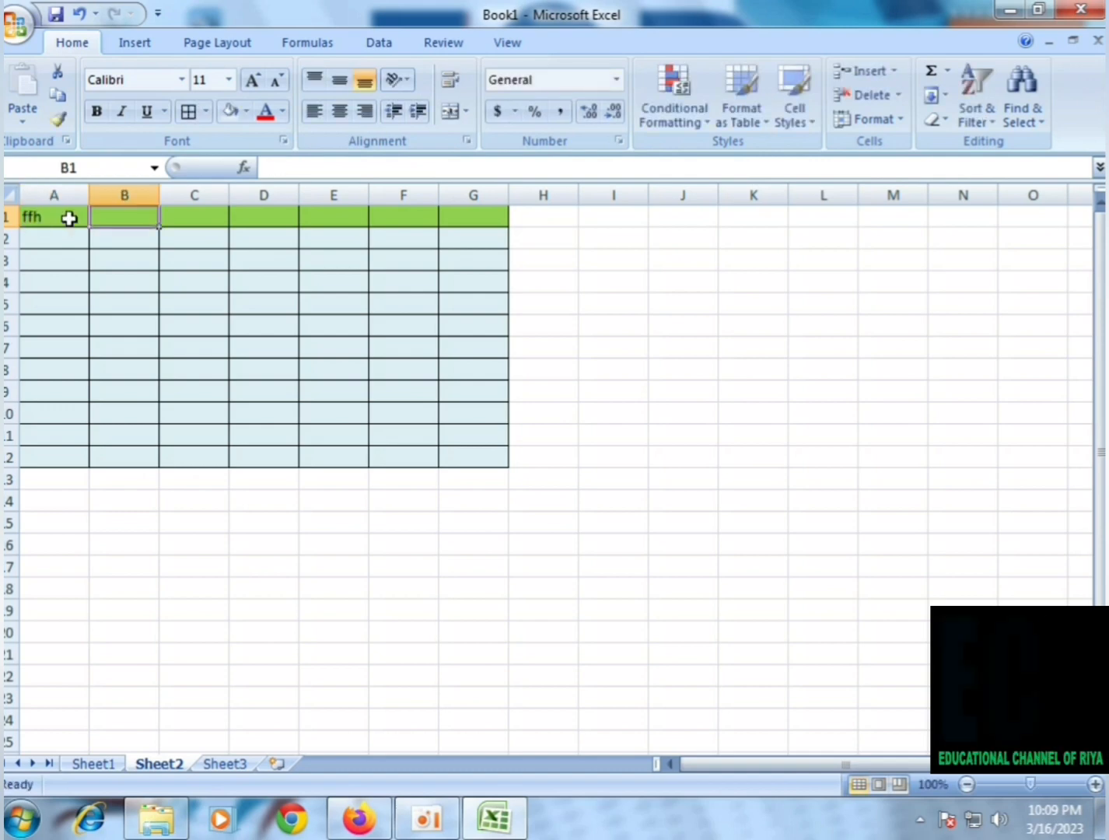
{"action": "type", "text": "jgh"}
{"action": "key", "text": "Tab"}
{"action": "type", "text": "hh"}
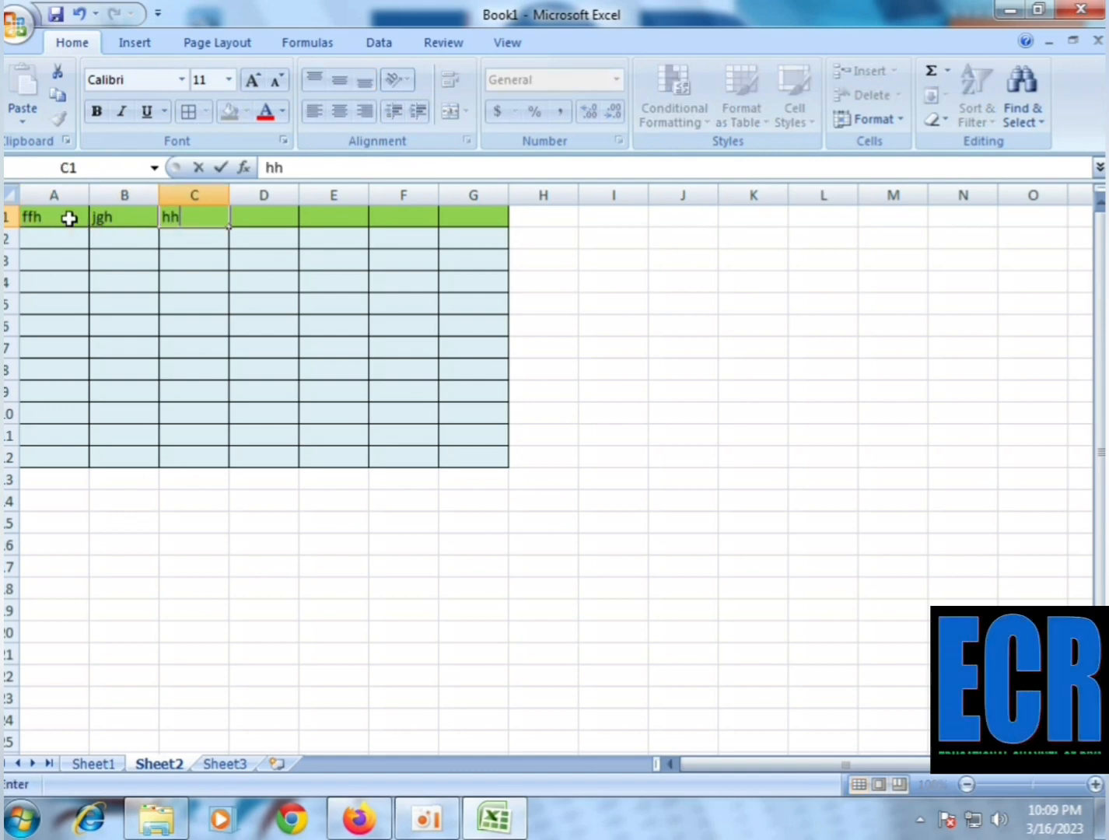
{"action": "key", "text": "Tab"}
{"action": "type", "text": "hfhy"}
{"action": "key", "text": "Tab"}
{"action": "type", "text": "hjyh"}
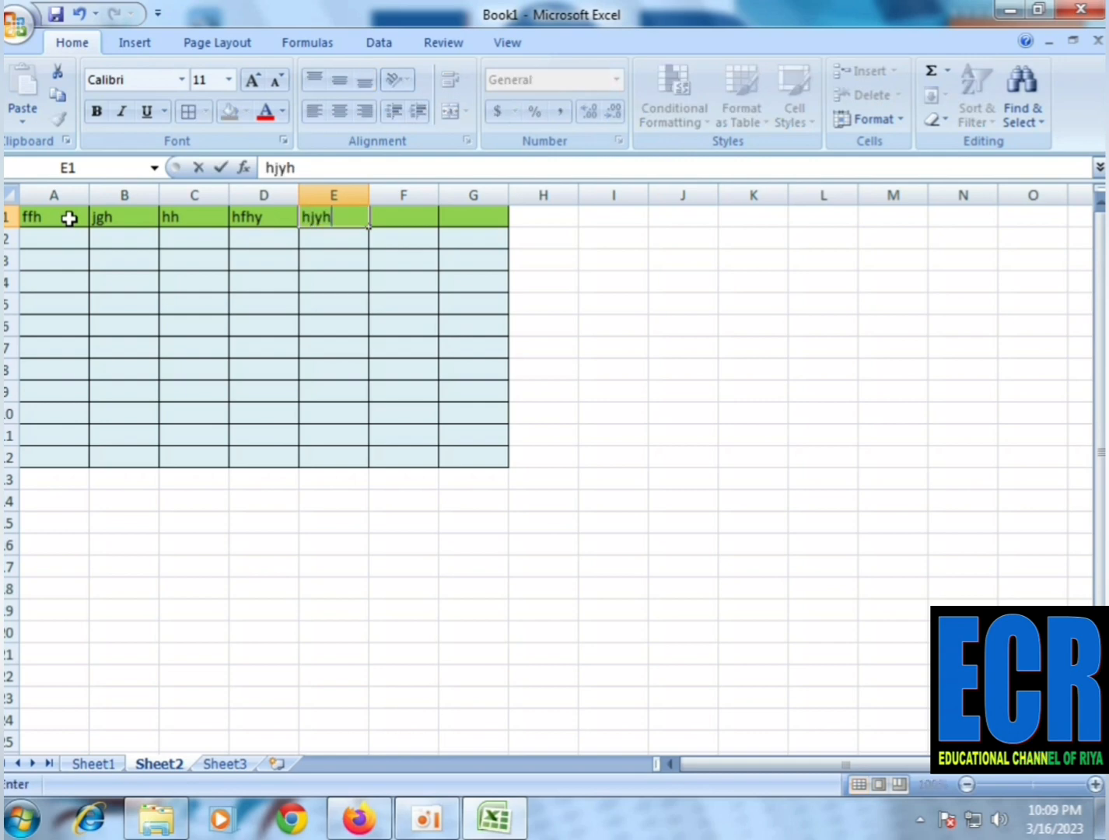
{"action": "key", "text": "Tab"}
{"action": "type", "text": "hfh"}
{"action": "key", "text": "Tab"}
{"action": "type", "text": "hgf"}
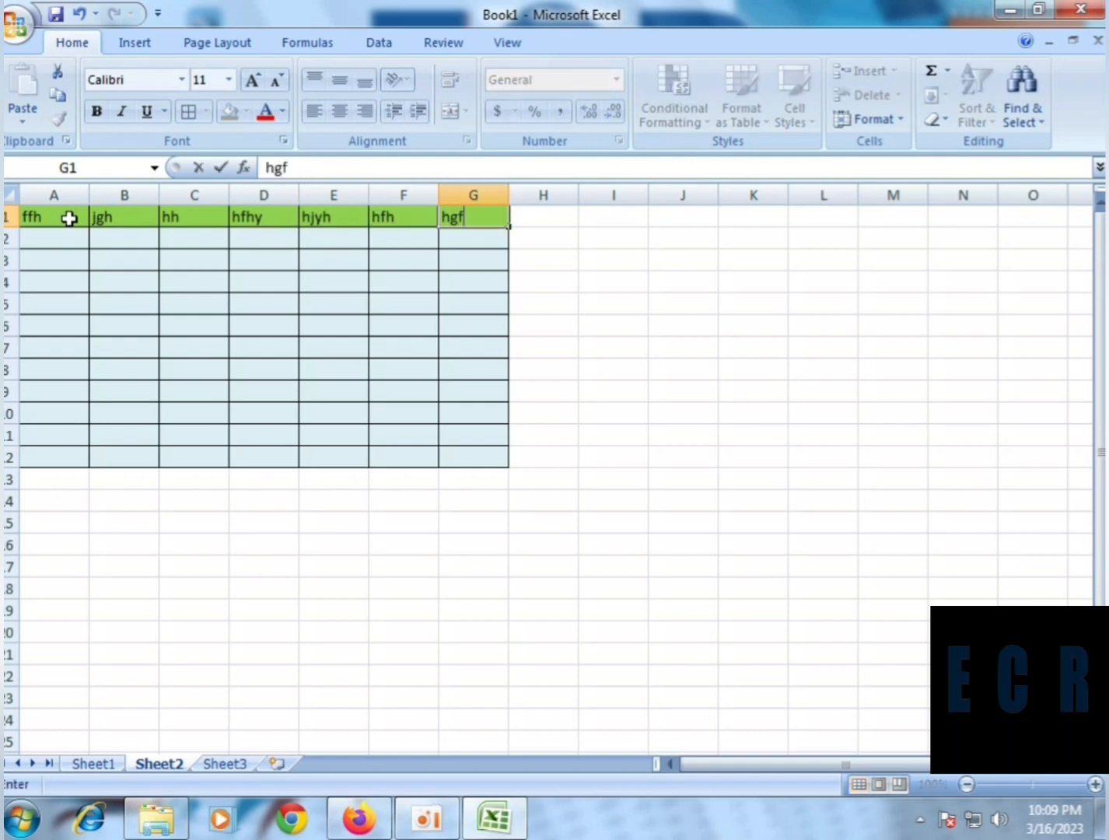
{"action": "key", "text": "Tab"}
{"action": "left_click", "coordinate": [121, 392]}
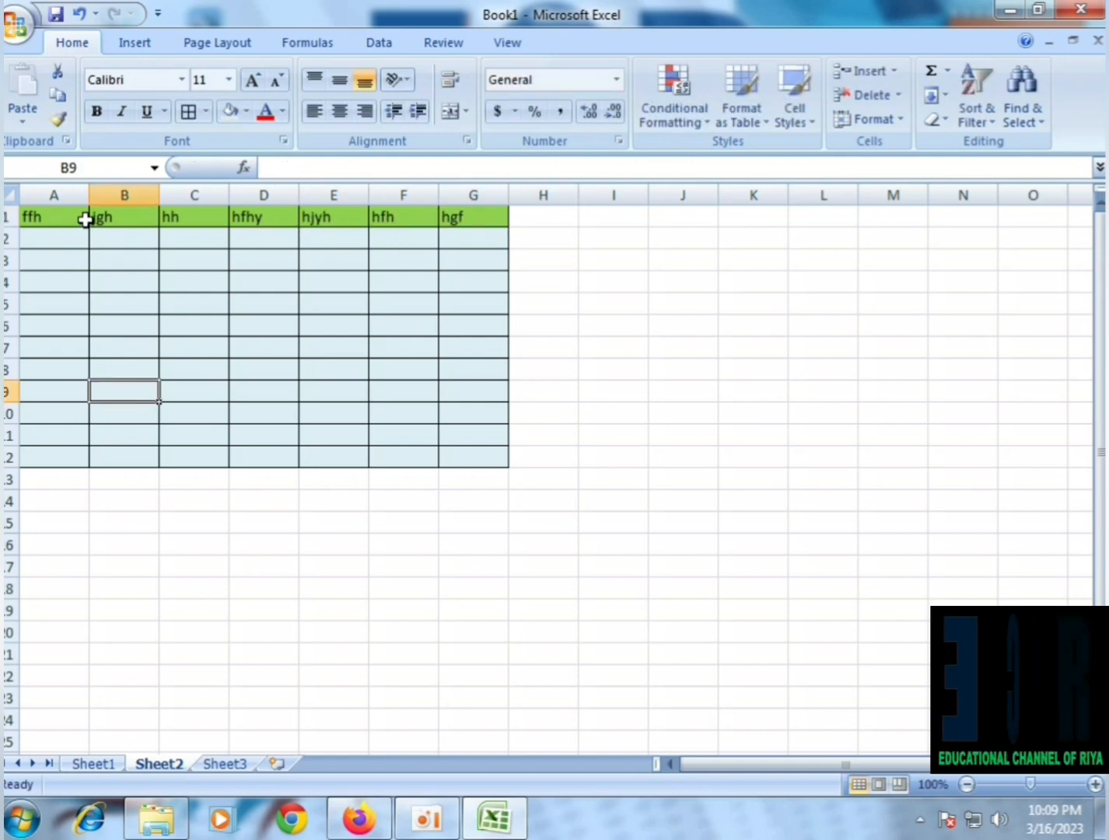
Format the header texts in A1:G1 with the standard dark blue font color and AcmeFont
{"action": "left_click_drag", "start_coordinate": [87, 220], "coordinate": [463, 209]}
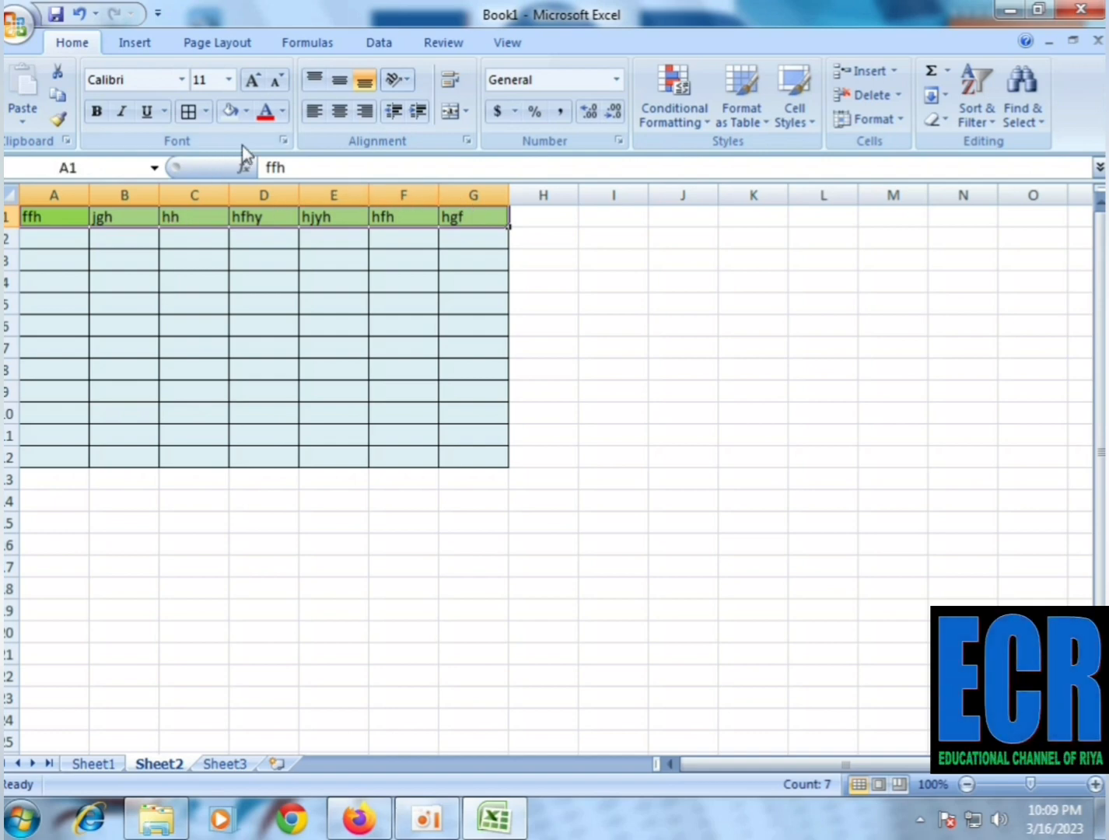
{"action": "left_click", "coordinate": [283, 111]}
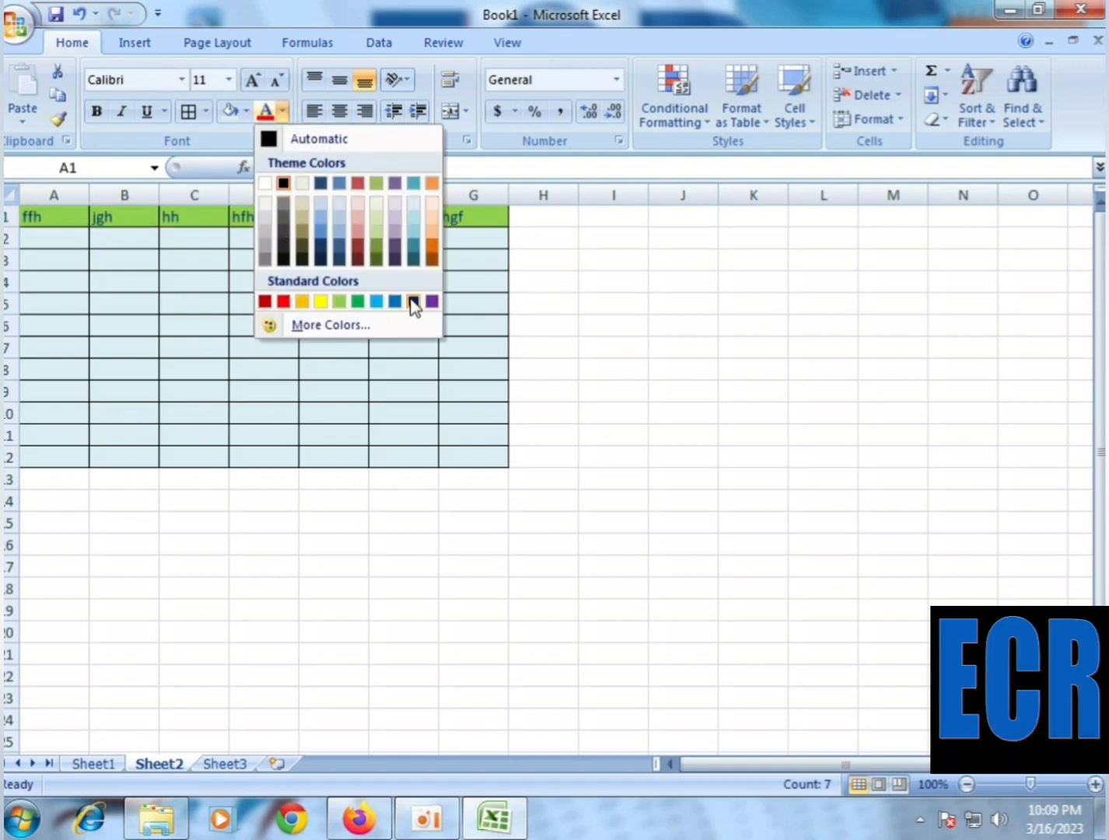
{"action": "left_click", "coordinate": [397, 301]}
{"action": "left_click", "coordinate": [182, 80]}
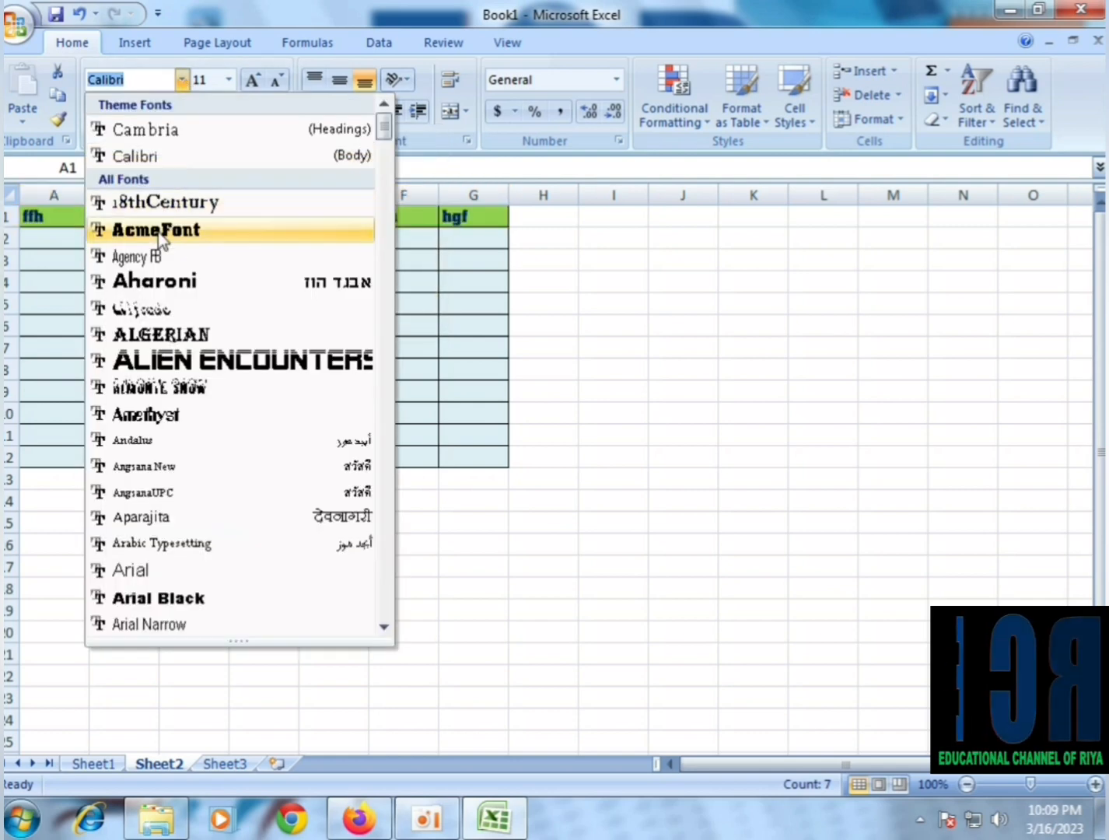
{"action": "left_click", "coordinate": [158, 230]}
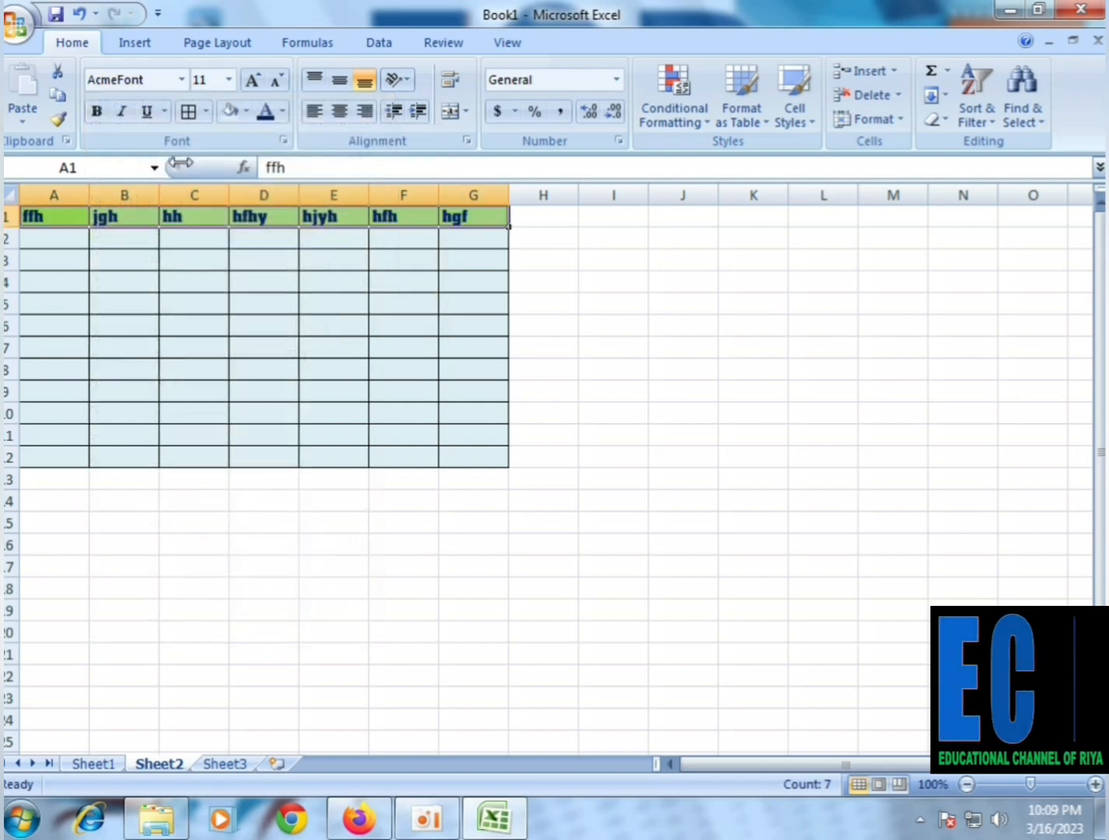
Center the header texts horizontally and increase row 1 to about three times its height
{"action": "left_click", "coordinate": [346, 117]}
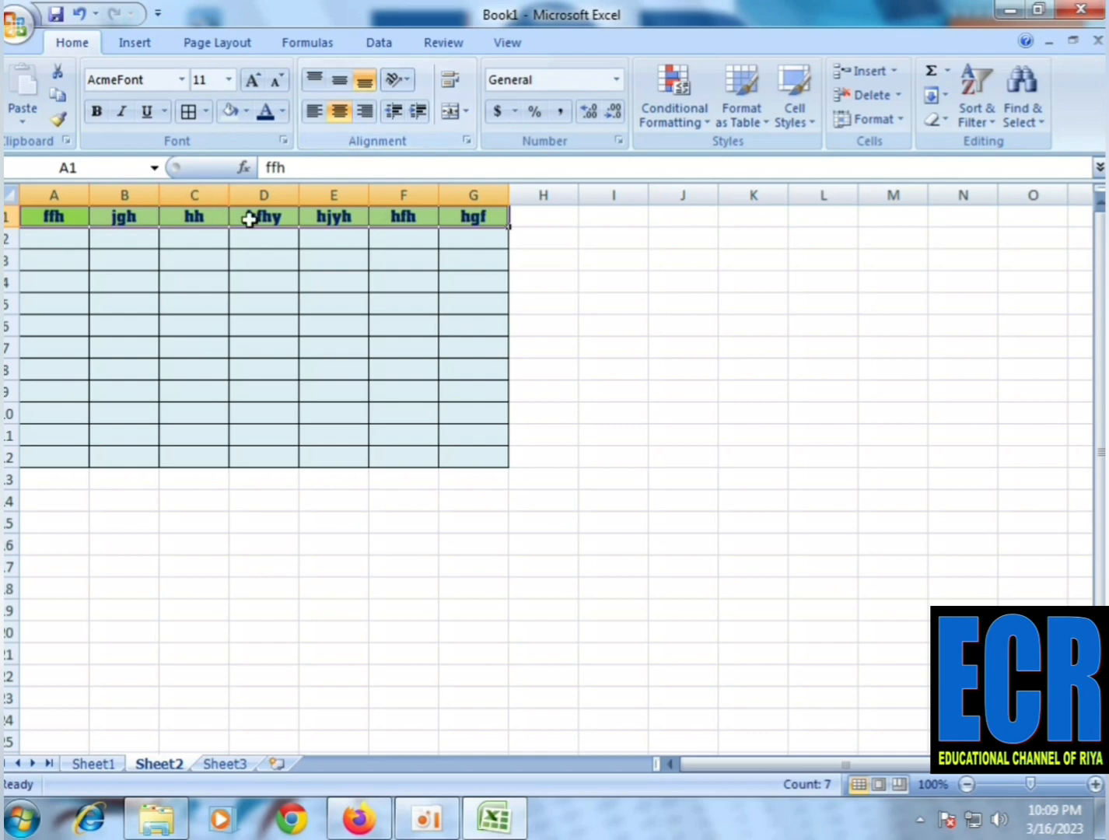
{"action": "left_click_drag", "start_coordinate": [13, 227], "coordinate": [21, 278]}
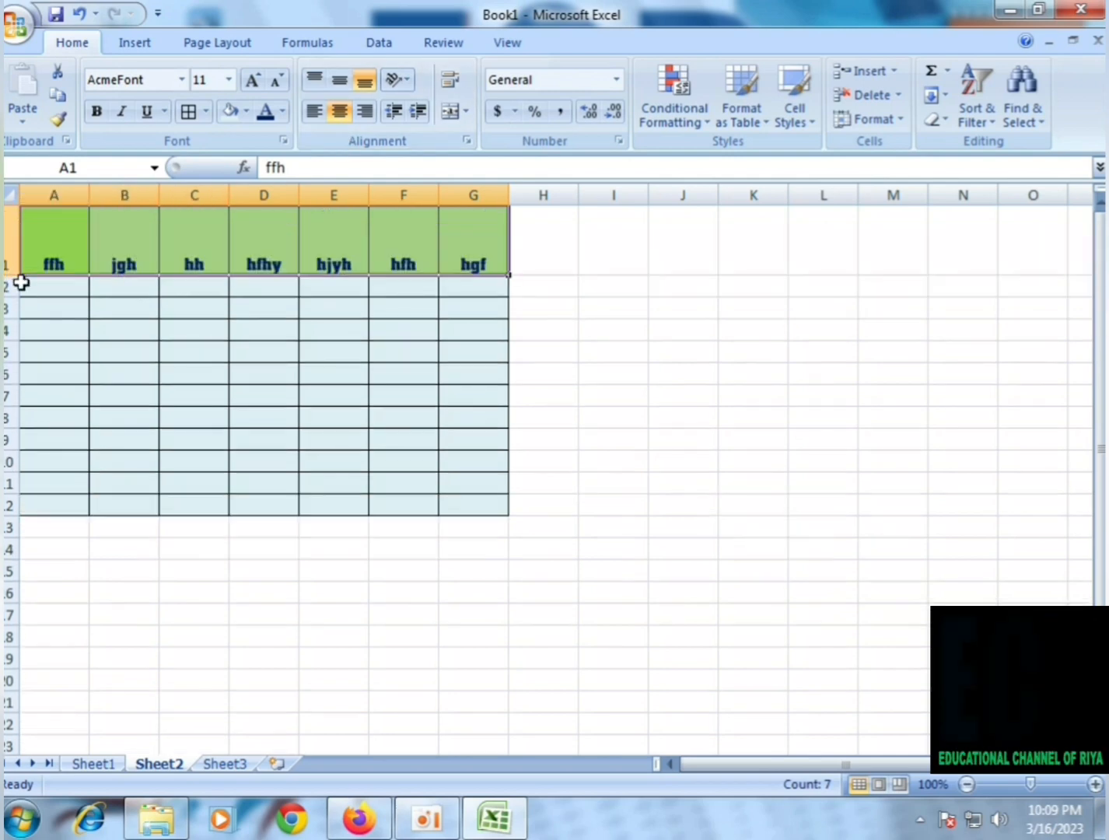
Try the left, center and right alignments and the top, middle and bottom alignments on the header row A1:G1
{"action": "left_click", "coordinate": [316, 112]}
{"action": "left_click", "coordinate": [339, 110]}
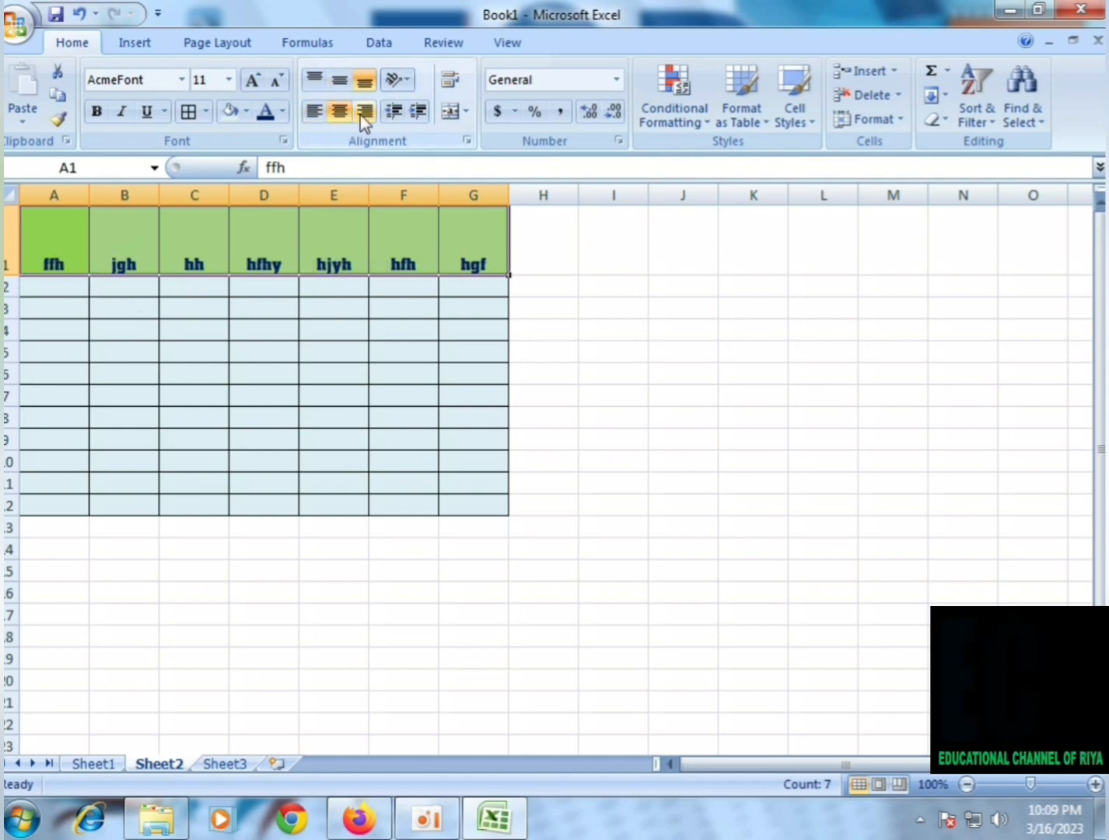
{"action": "left_click", "coordinate": [365, 111]}
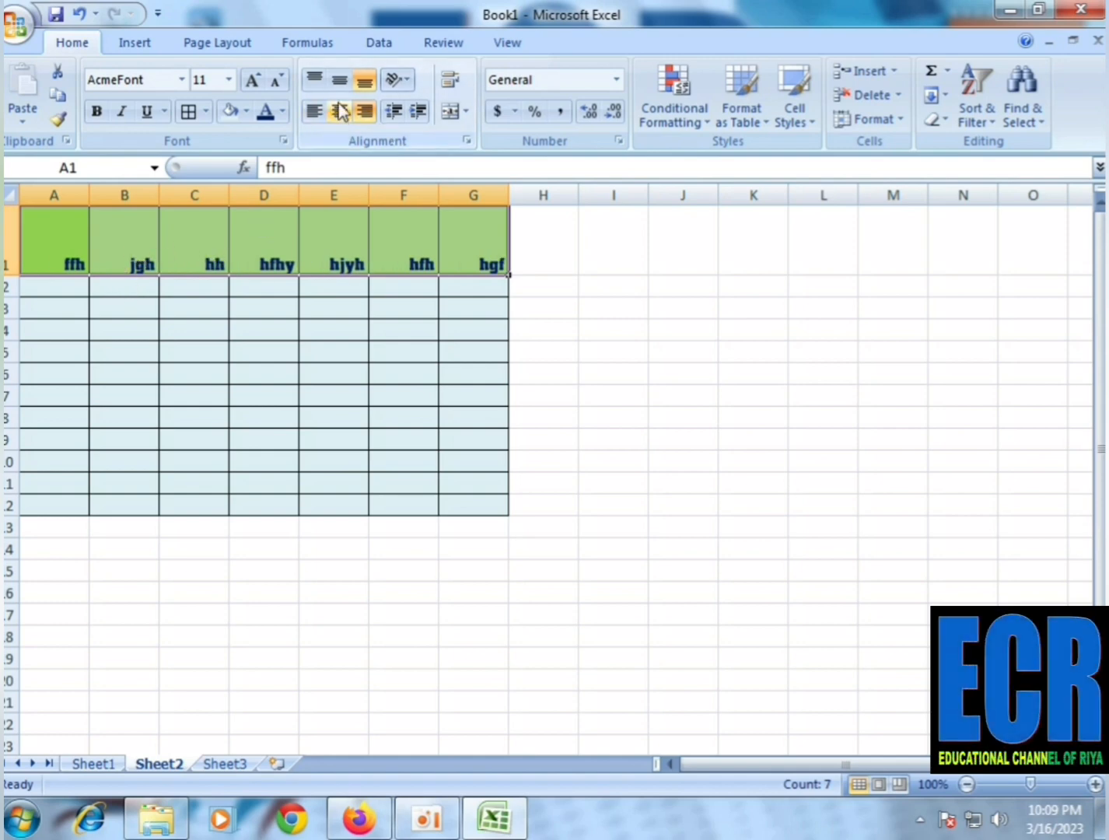
{"action": "left_click", "coordinate": [316, 80]}
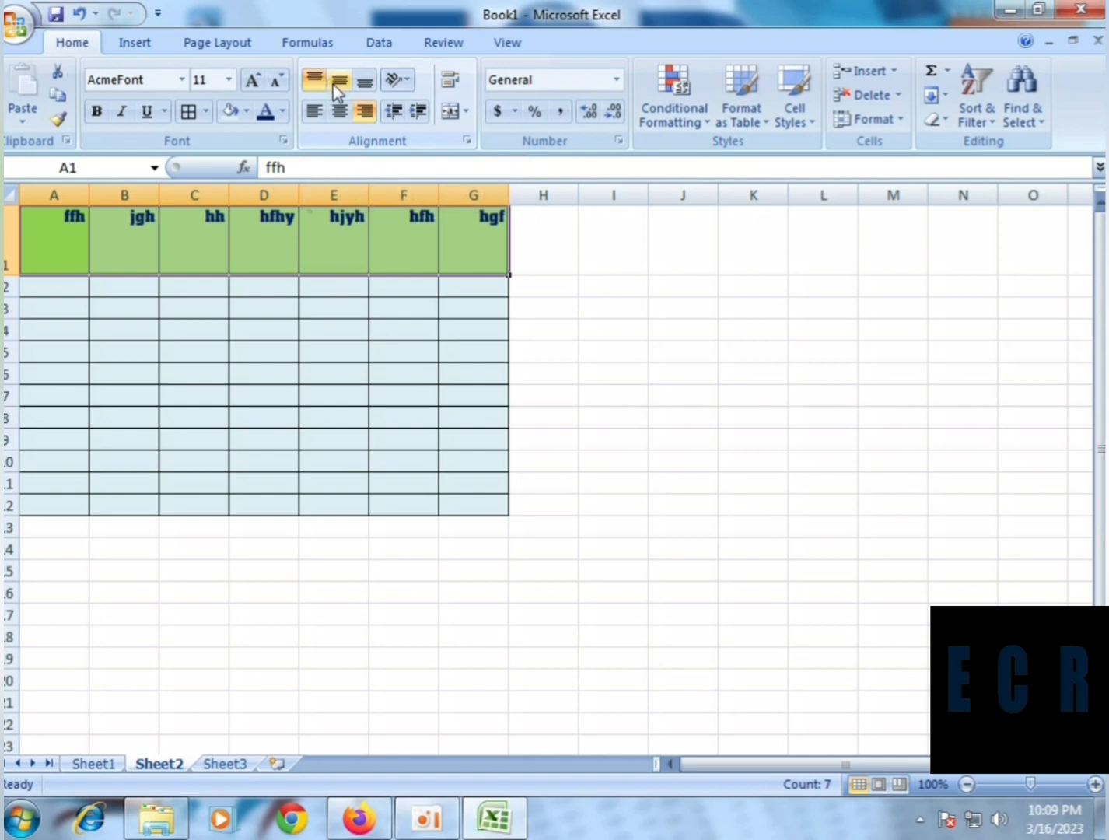
{"action": "left_click", "coordinate": [339, 79]}
{"action": "left_click", "coordinate": [365, 84]}
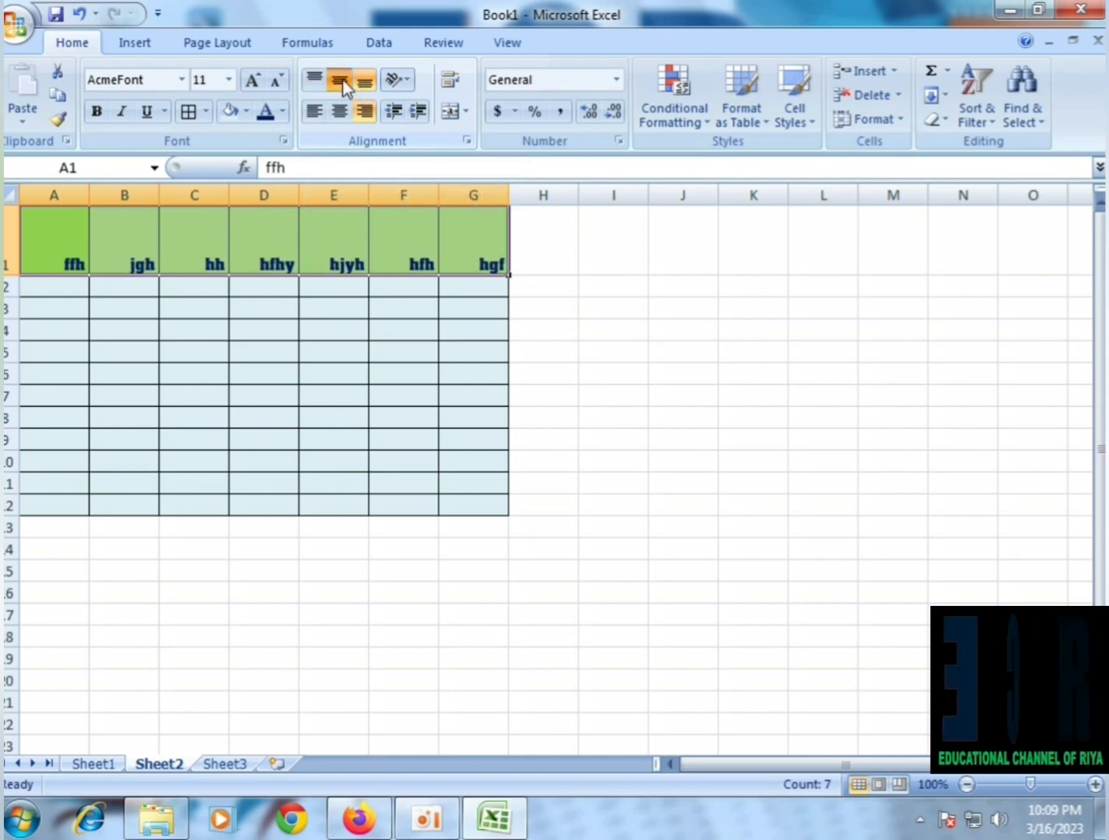
{"action": "left_click", "coordinate": [314, 81]}
{"action": "left_click", "coordinate": [363, 83]}
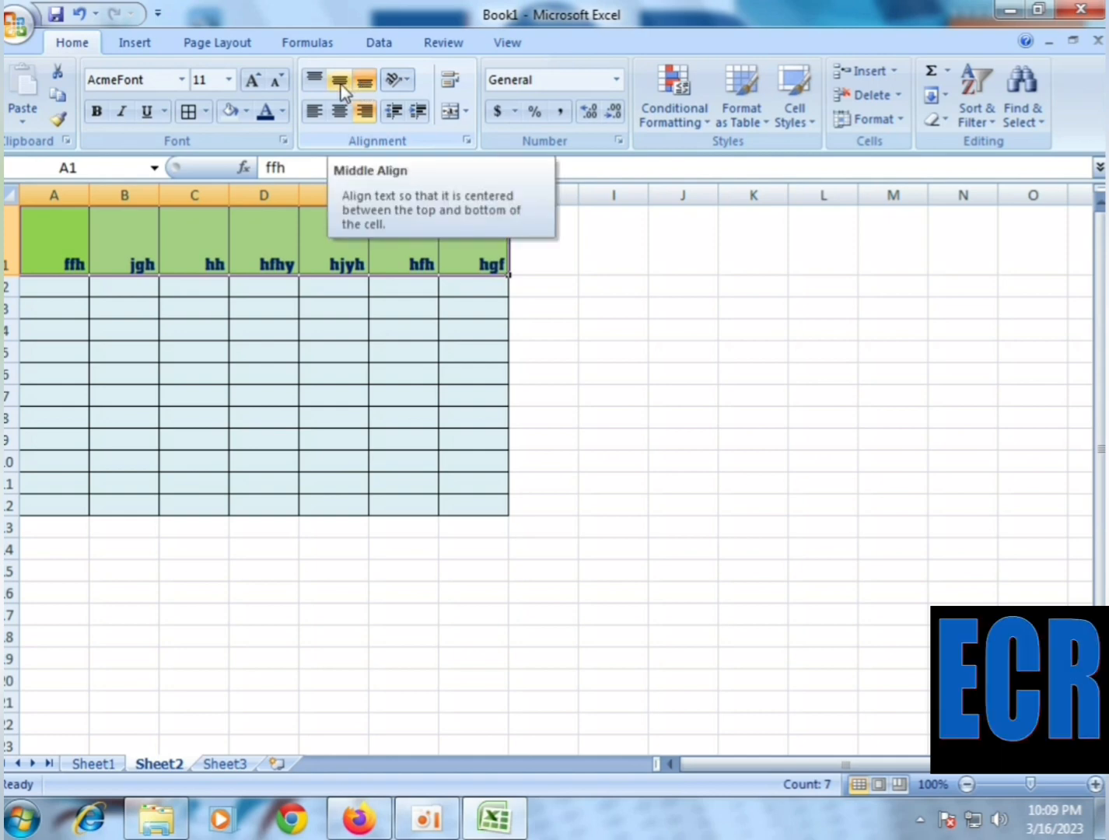
Apply Middle Align and horizontal centering to the header texts in A1:G1
{"action": "left_click", "coordinate": [342, 84]}
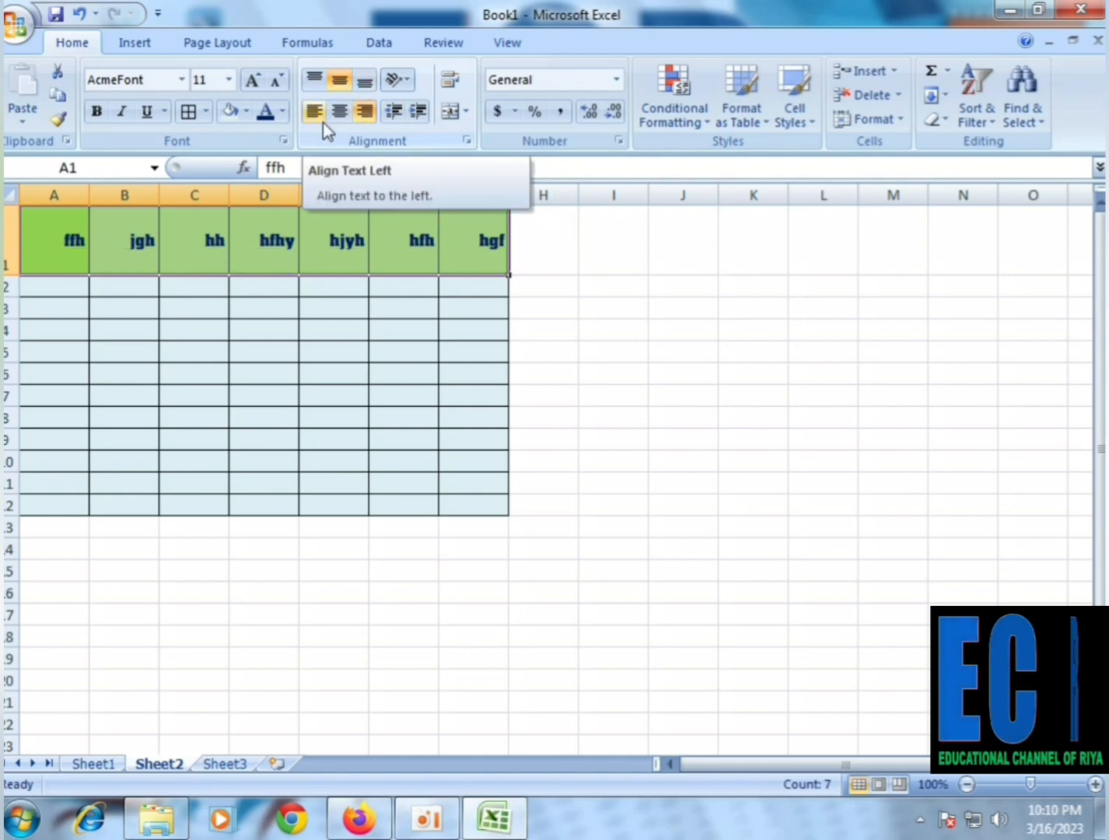
{"action": "left_click", "coordinate": [339, 111]}
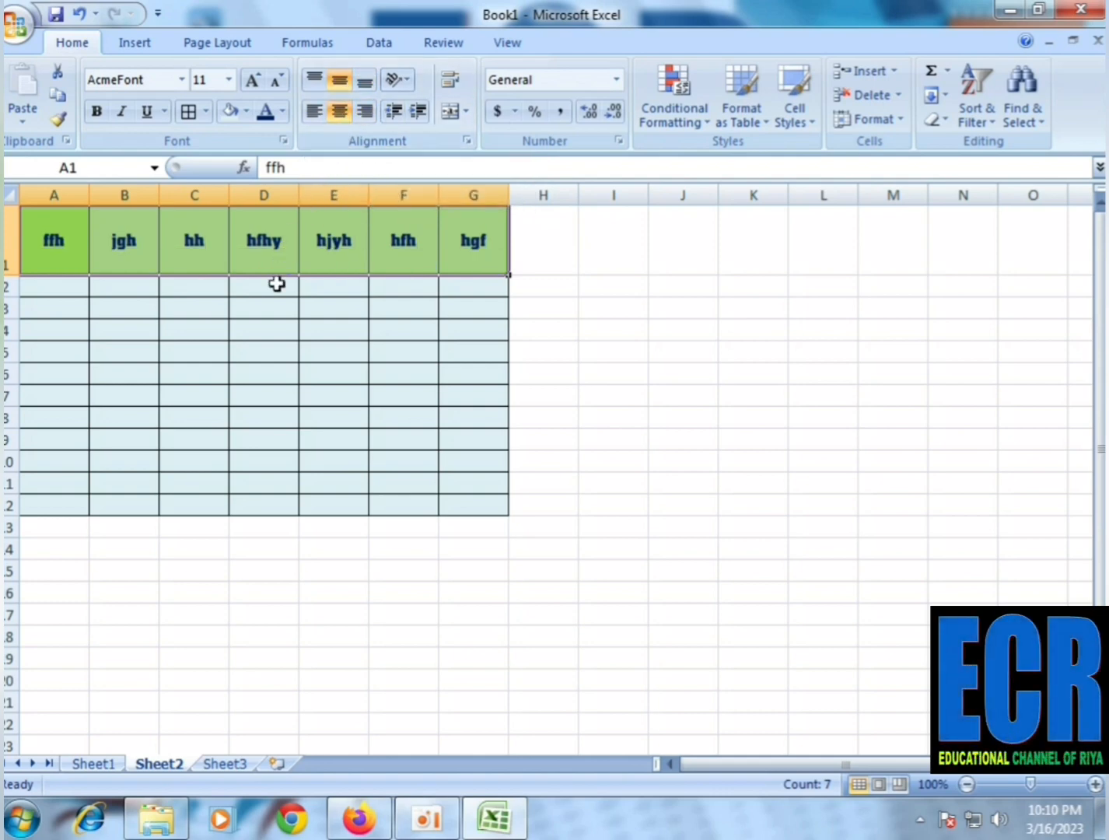
{"action": "left_click", "coordinate": [255, 320]}
Try the Angle Clockwise and Angle Counterclockwise text orientations on header cell A1
{"action": "left_click", "coordinate": [52, 231]}
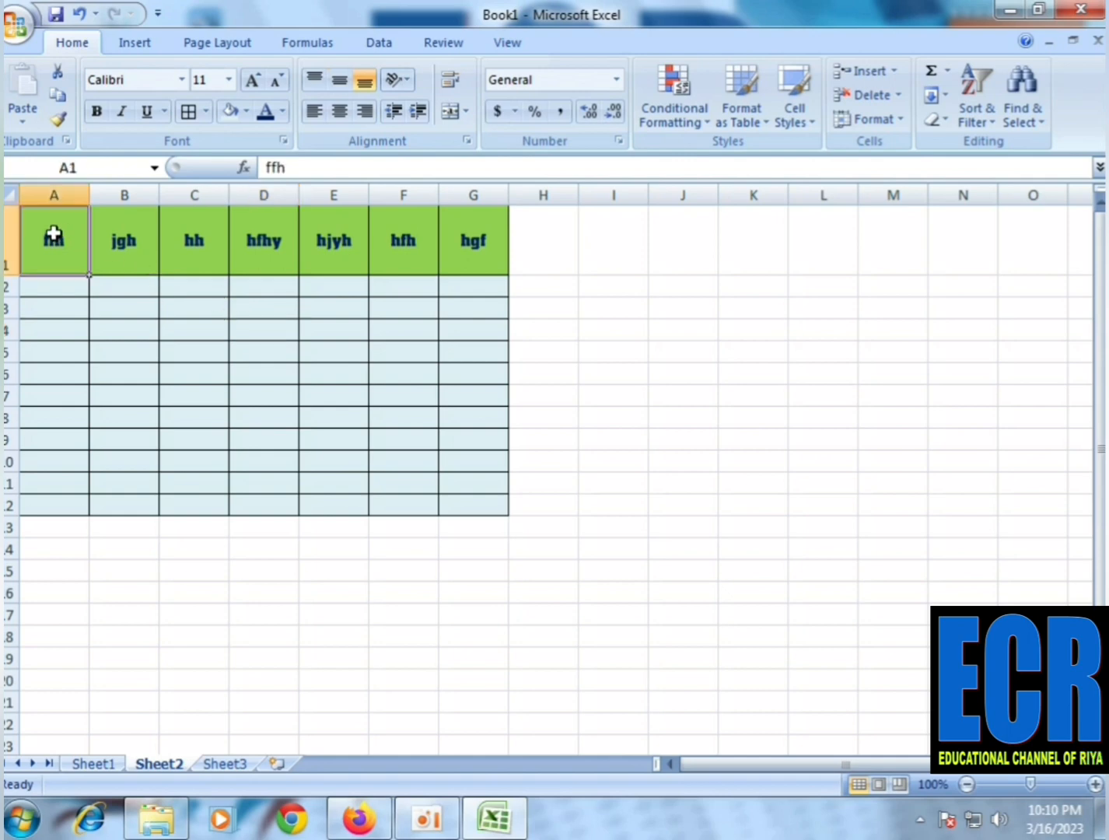
{"action": "left_click", "coordinate": [395, 80]}
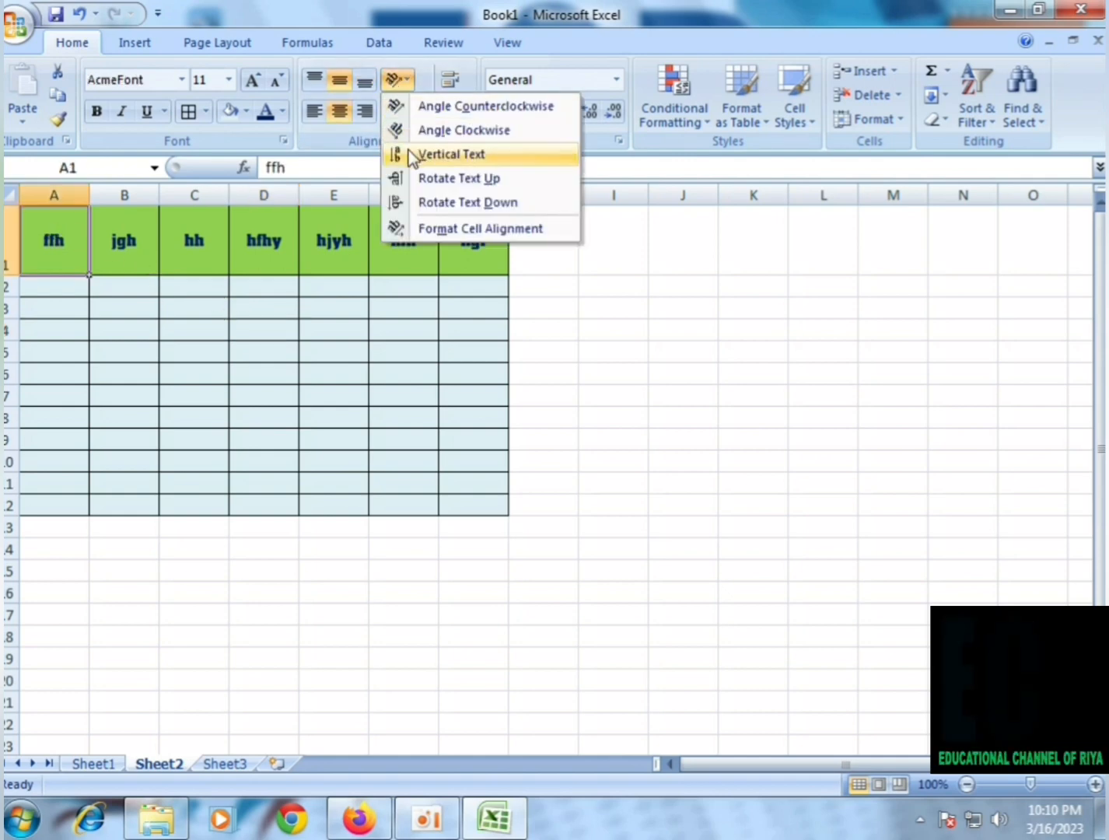
{"action": "left_click", "coordinate": [417, 131]}
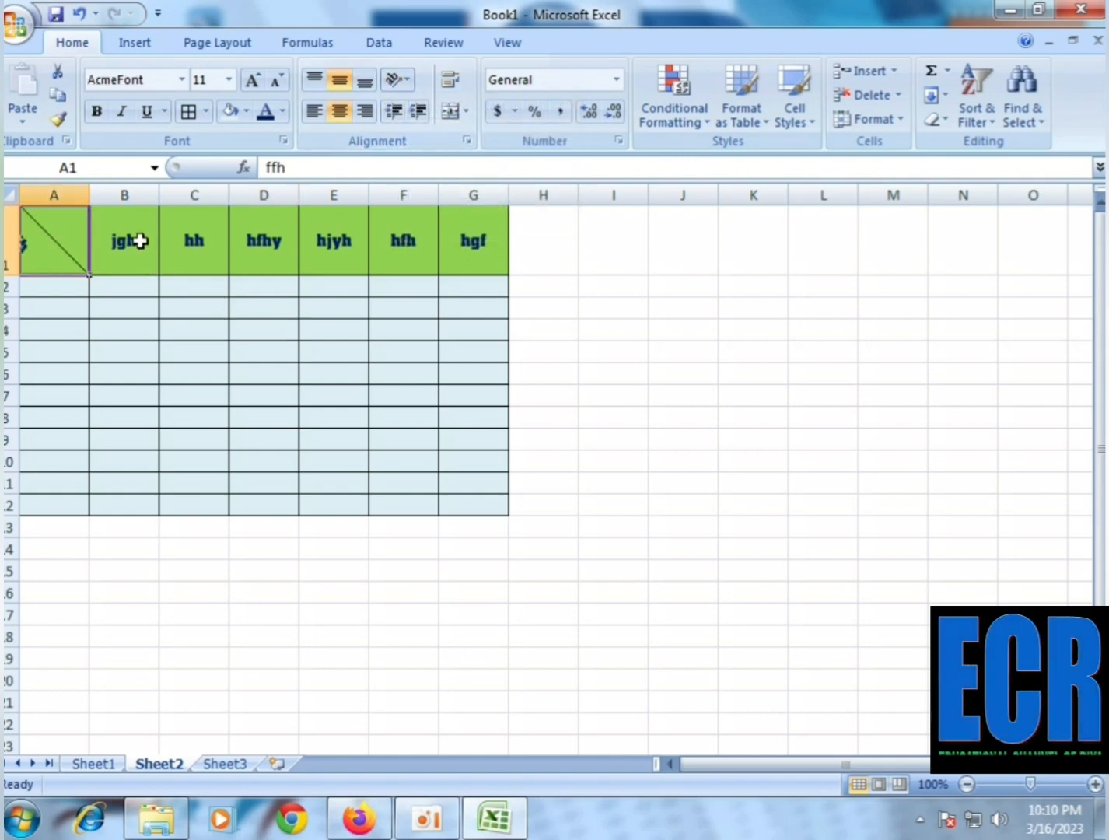
{"action": "left_click", "coordinate": [403, 81]}
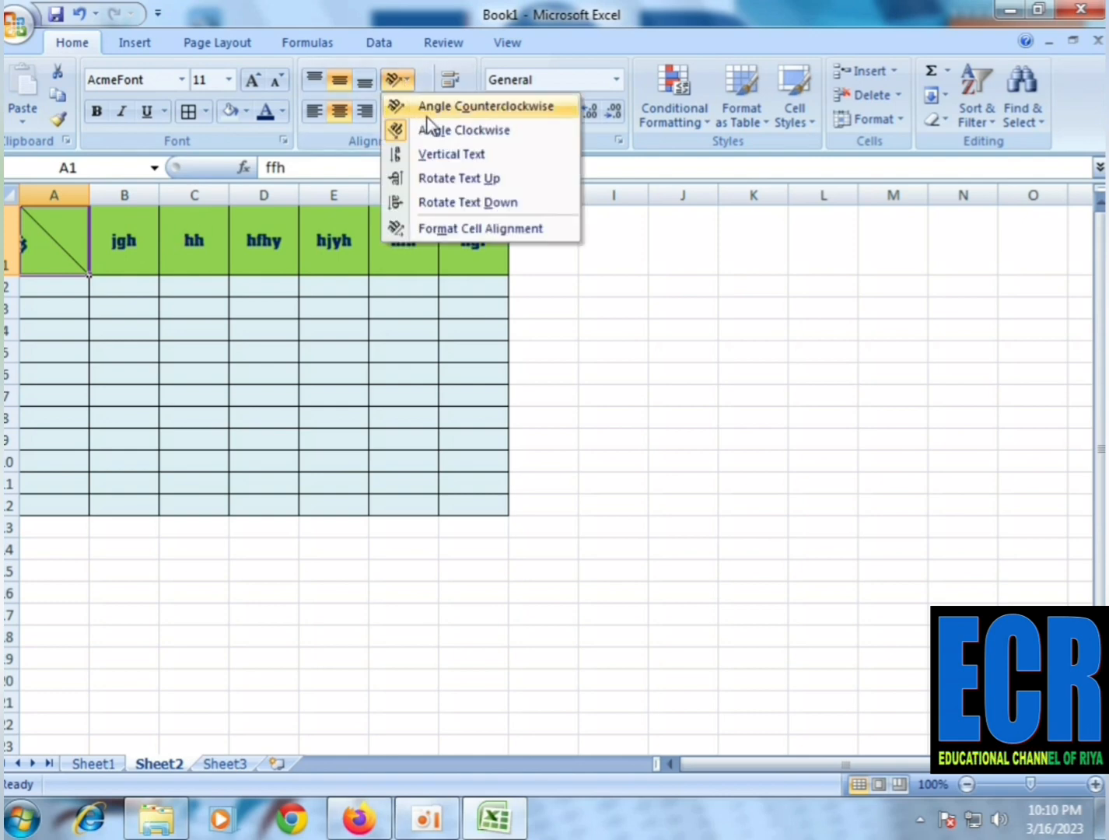
{"action": "left_click", "coordinate": [423, 109]}
Set the text orientation of header cell A1 to Rotate Text Up
{"action": "left_click", "coordinate": [397, 80]}
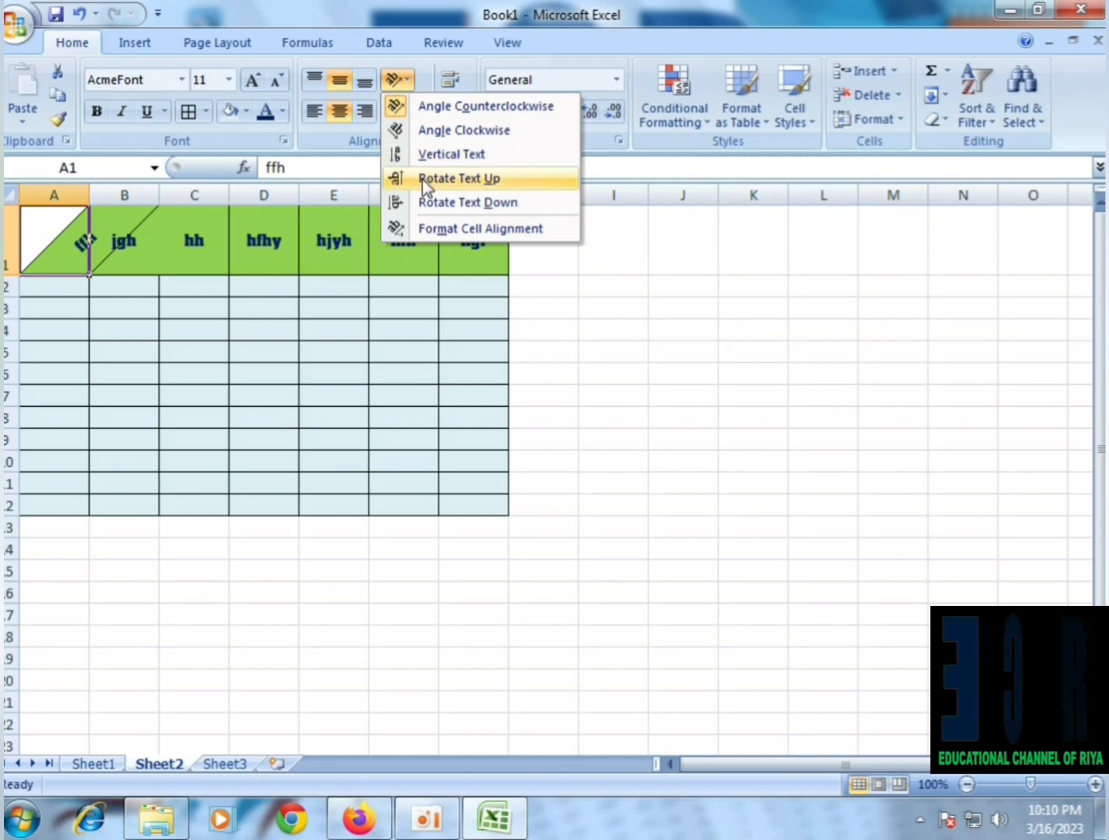
{"action": "left_click", "coordinate": [421, 180]}
{"action": "left_click", "coordinate": [401, 82]}
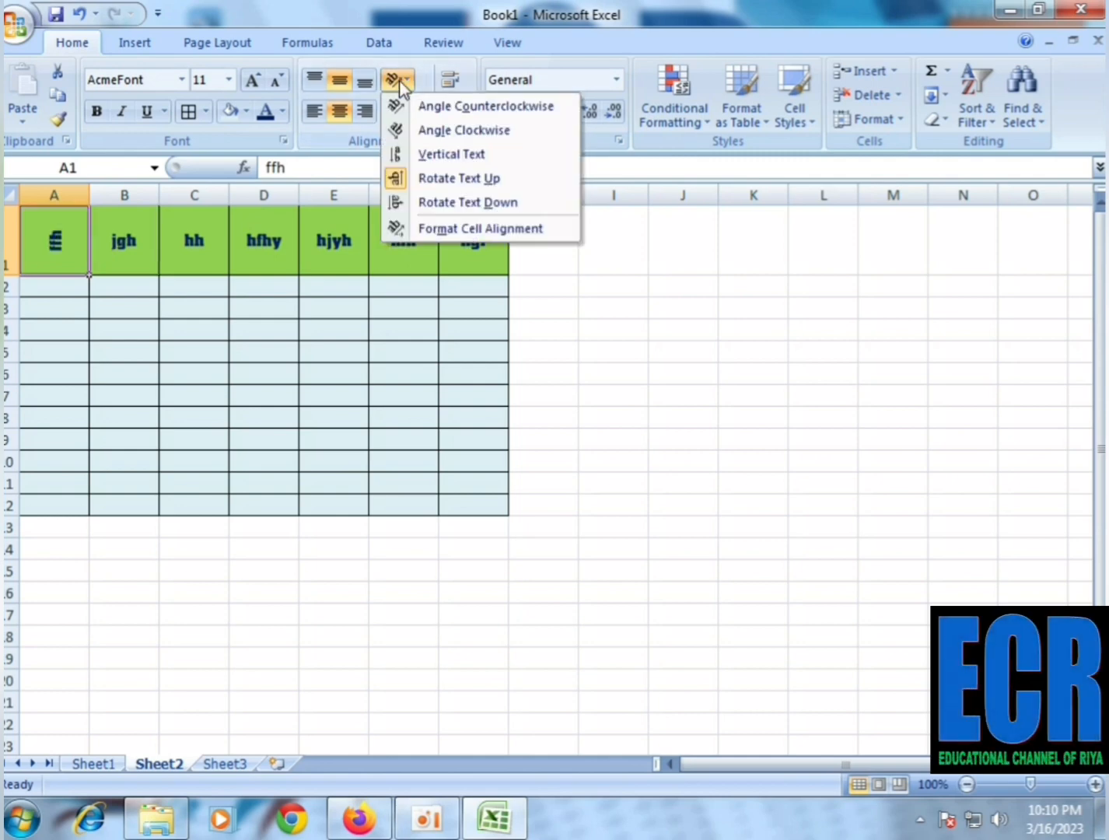
{"action": "left_click", "coordinate": [400, 81]}
{"action": "left_click", "coordinate": [339, 365]}
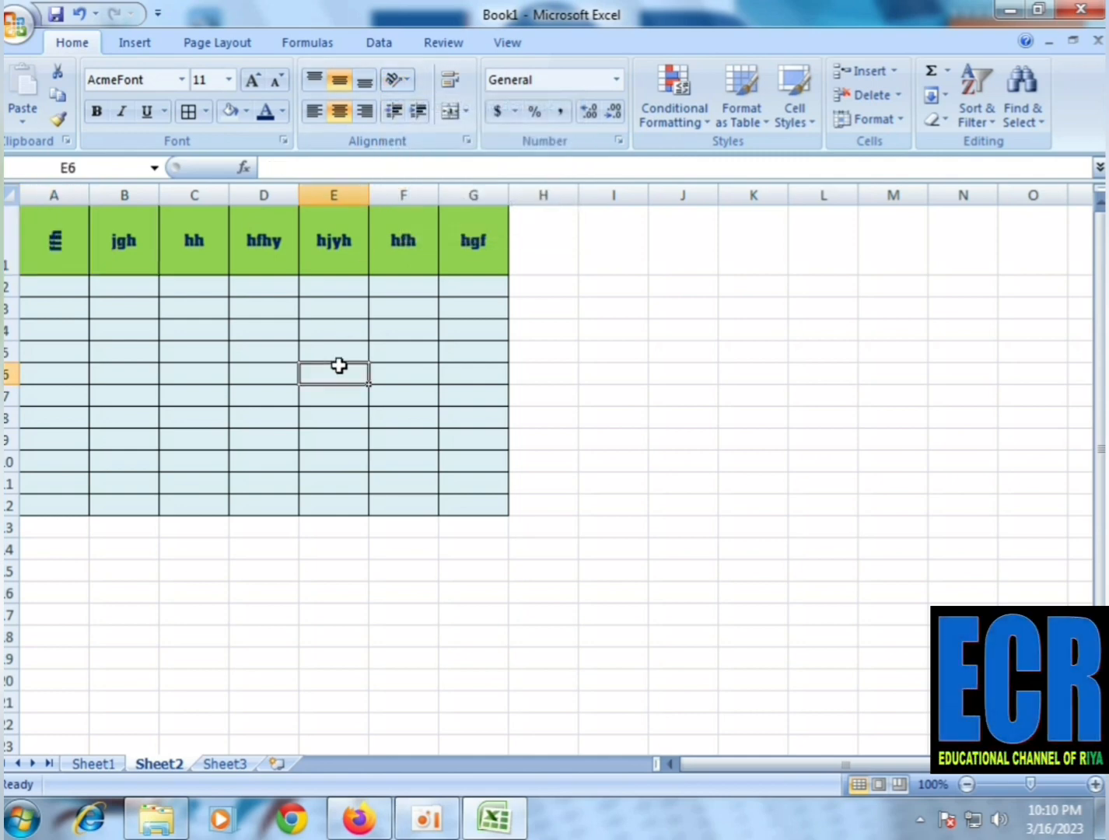
{"action": "left_click", "coordinate": [121, 249]}
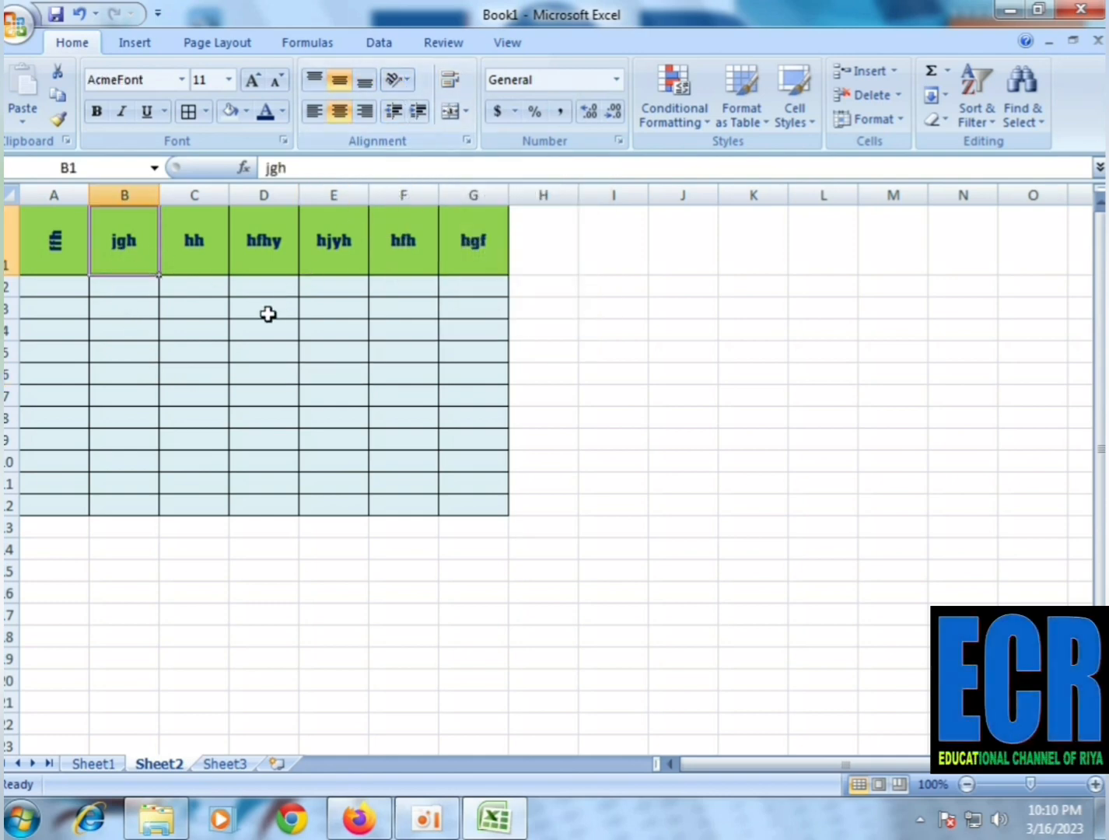
Enter "Educational Channel of" followed by the channel owner's first name in cell B4, and select that cell again
{"action": "left_click", "coordinate": [140, 333]}
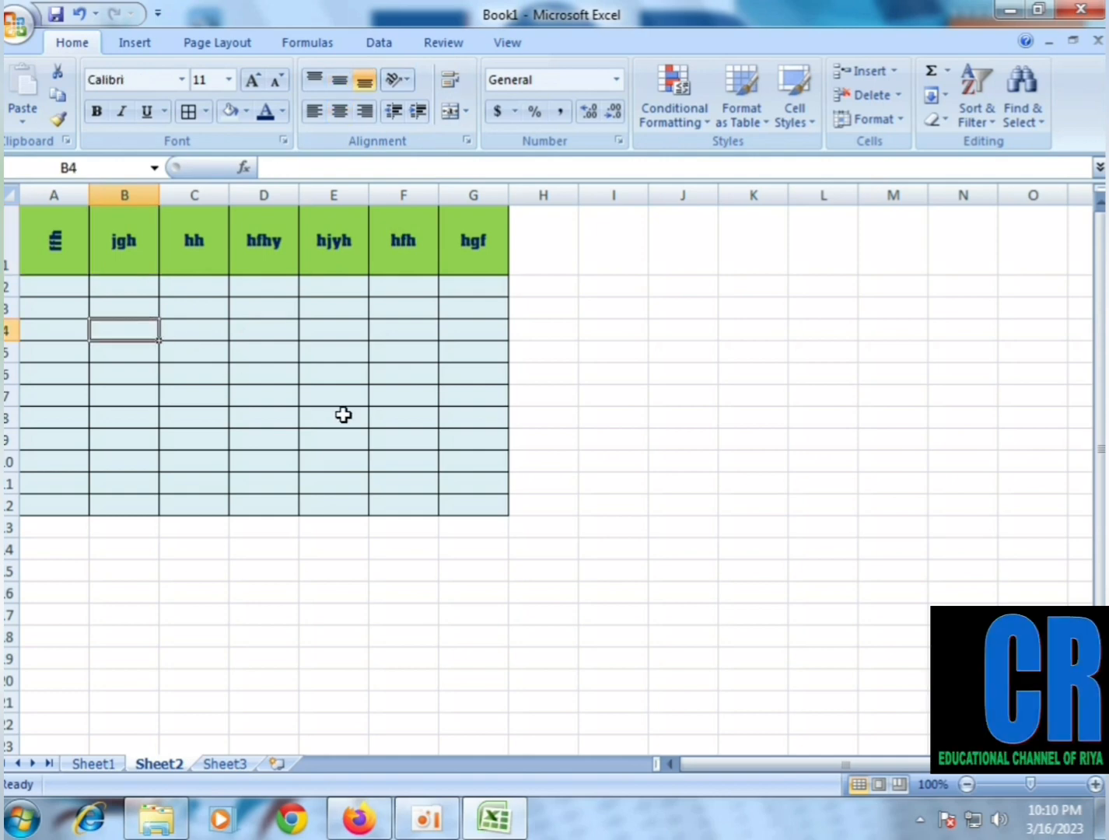
{"action": "type", "text": "Ed"}
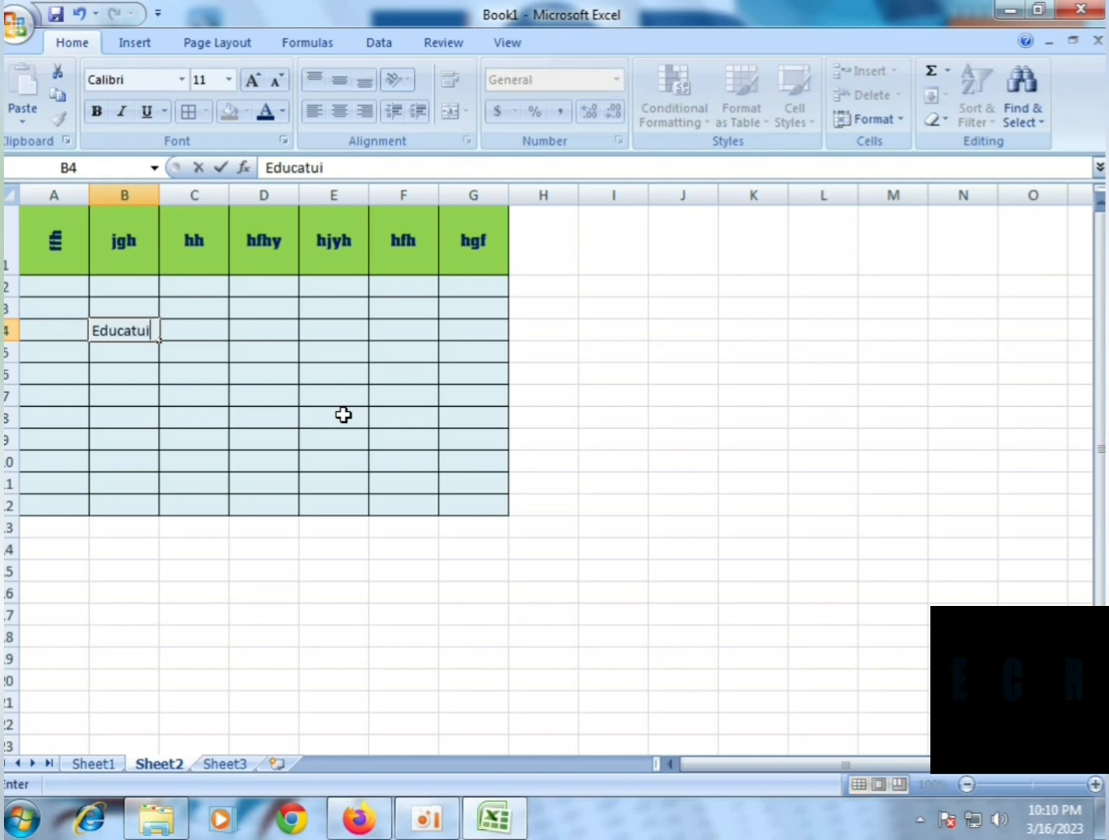
{"action": "type", "text": "ucatui"}
{"action": "key", "text": "BackSpace"}
{"action": "key", "text": "BackSpace"}
{"action": "type", "text": "io"}
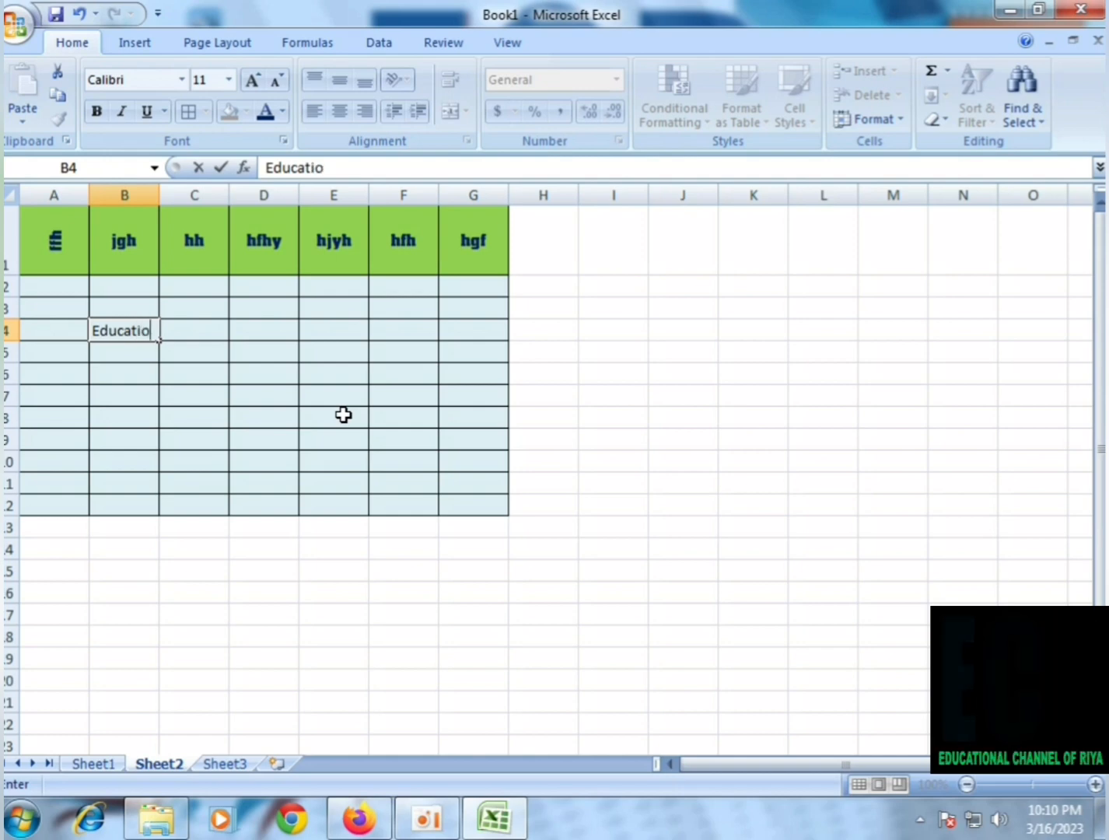
{"action": "type", "text": "nal"}
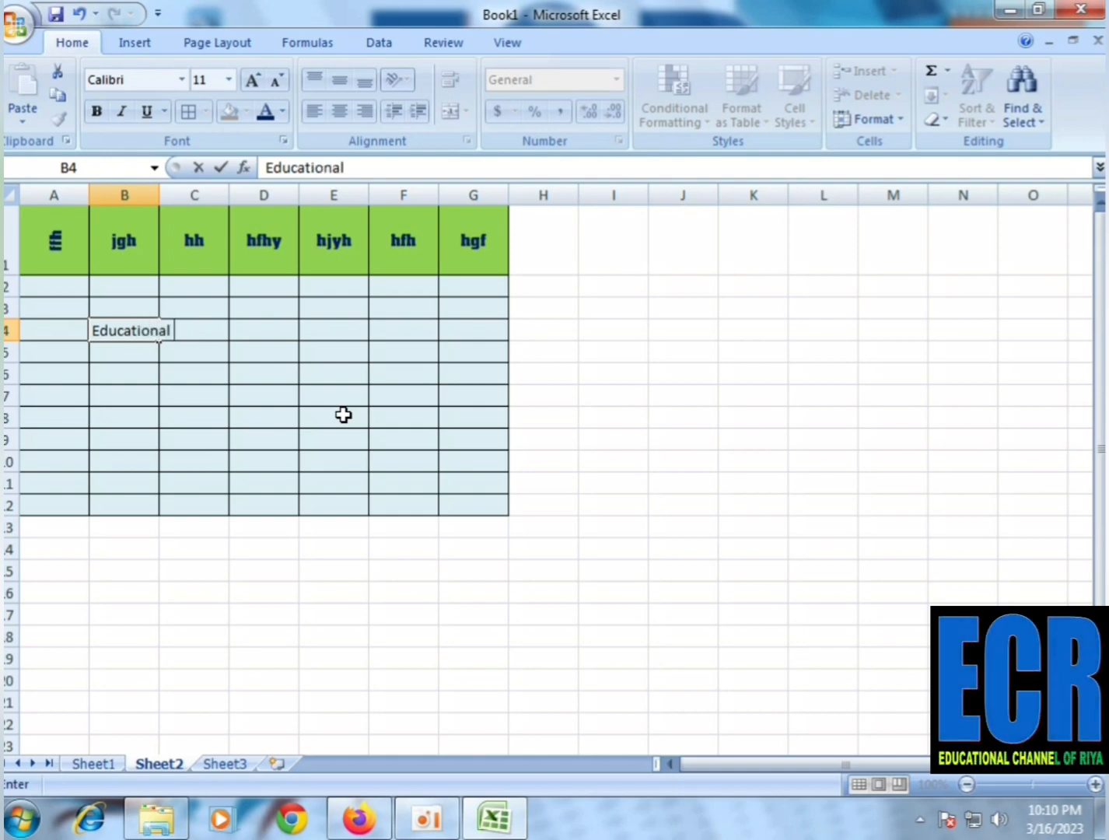
{"action": "type", "text": " Cha"}
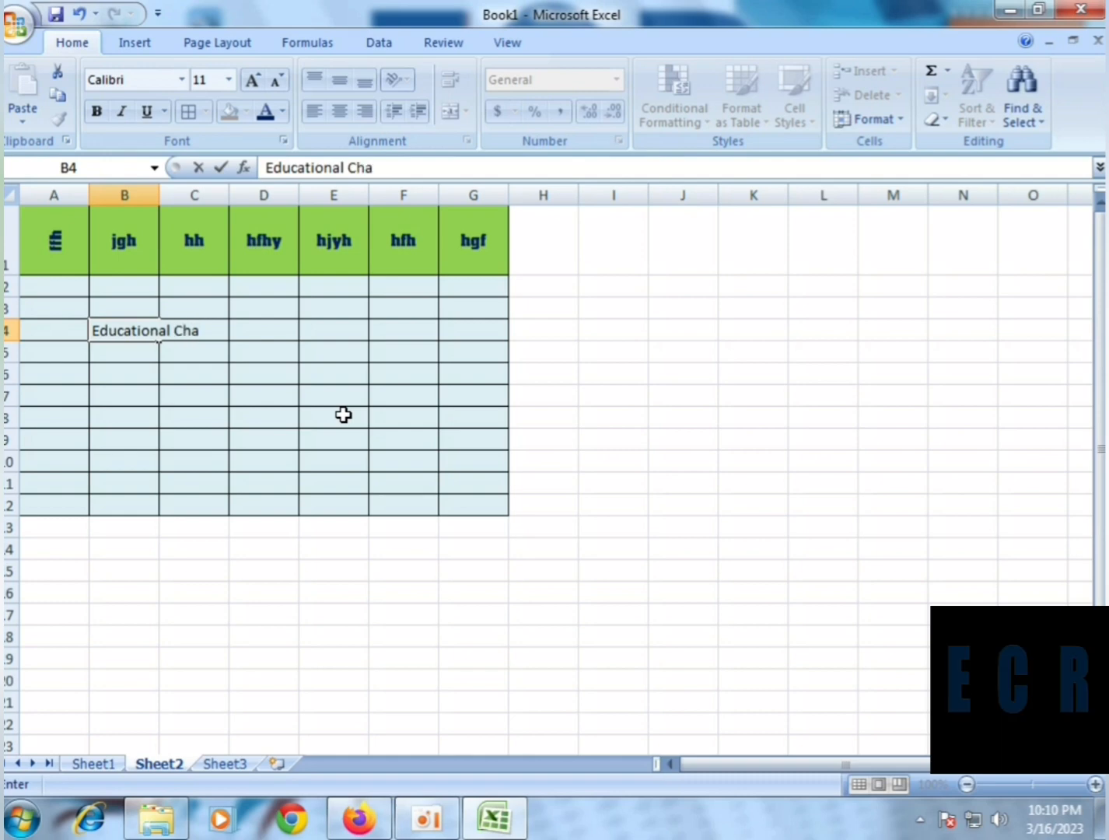
{"action": "type", "text": "nnel o"}
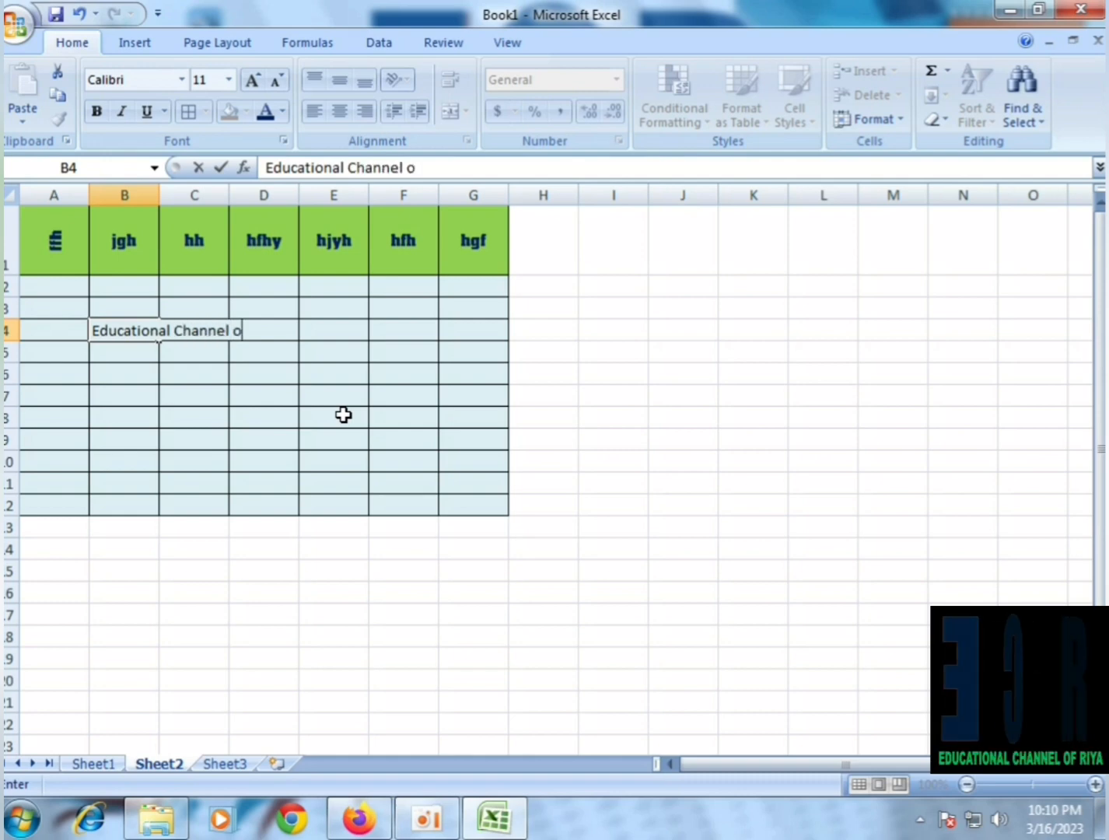
{"action": "type", "text": "f Riya"}
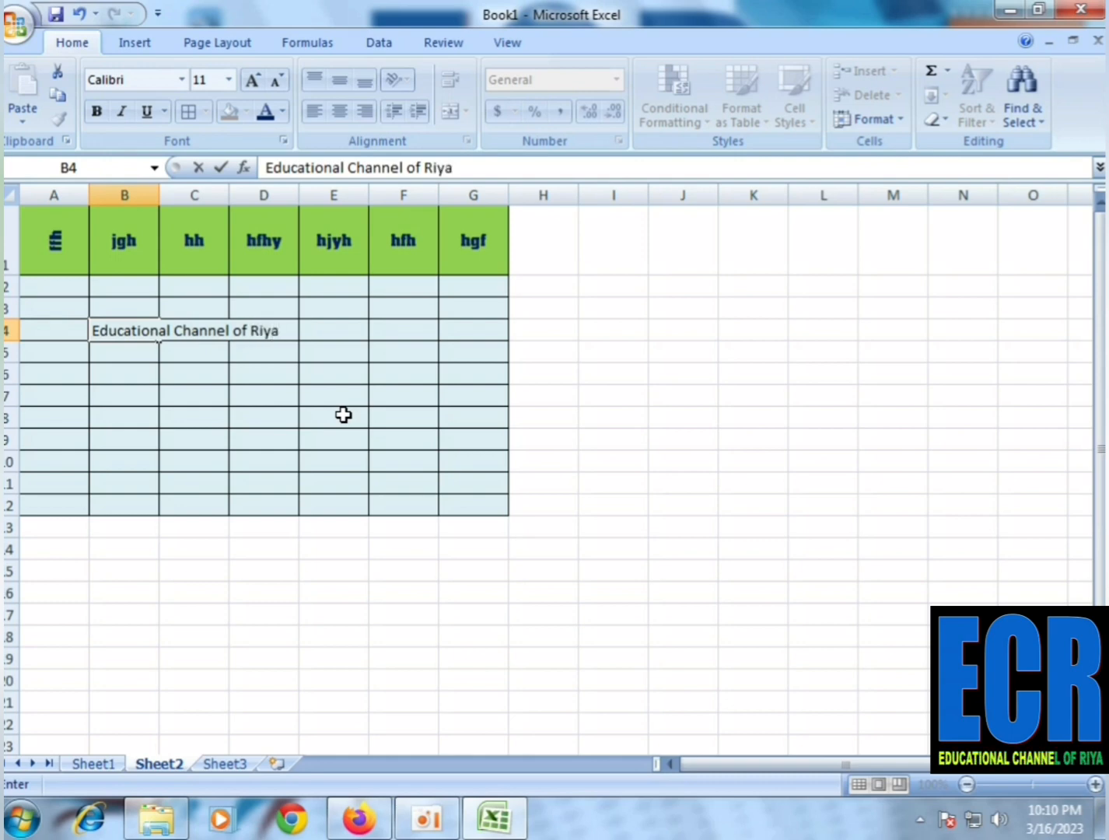
{"action": "key", "text": "Return"}
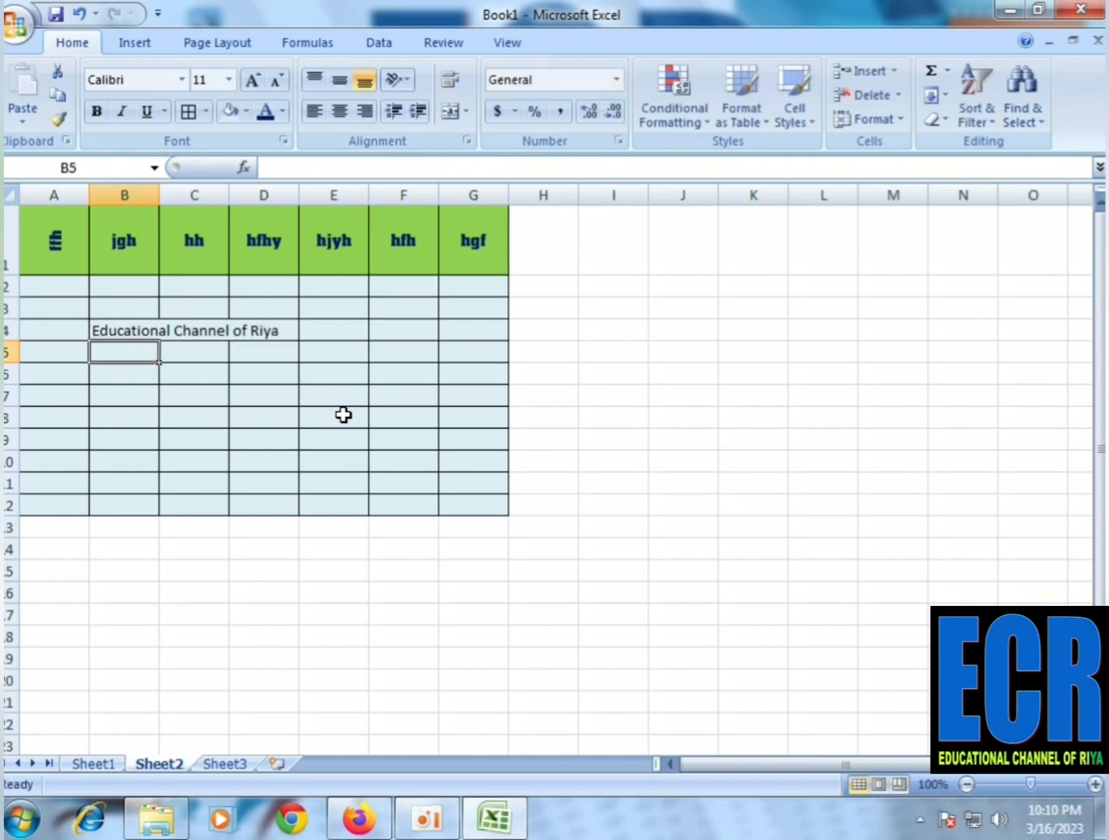
{"action": "left_click", "coordinate": [151, 330]}
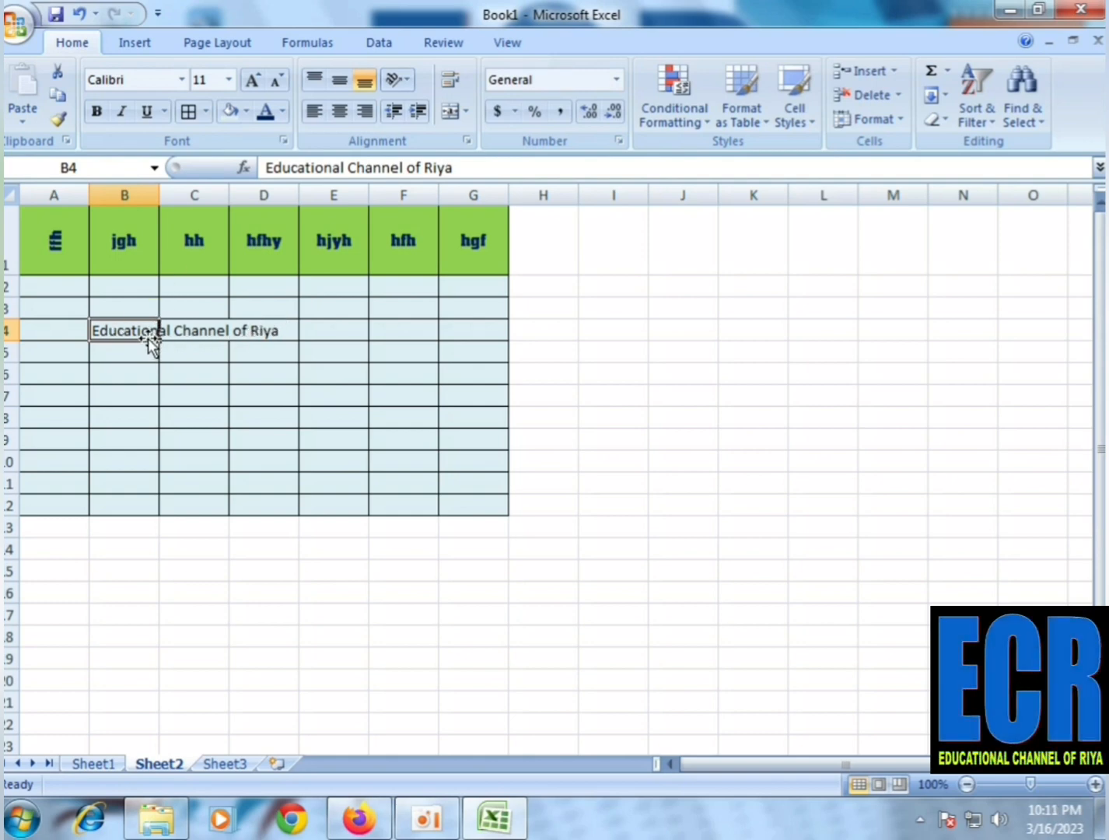
Enter "dff" in cell C4, next to the long text in B4
{"action": "left_click", "coordinate": [134, 389]}
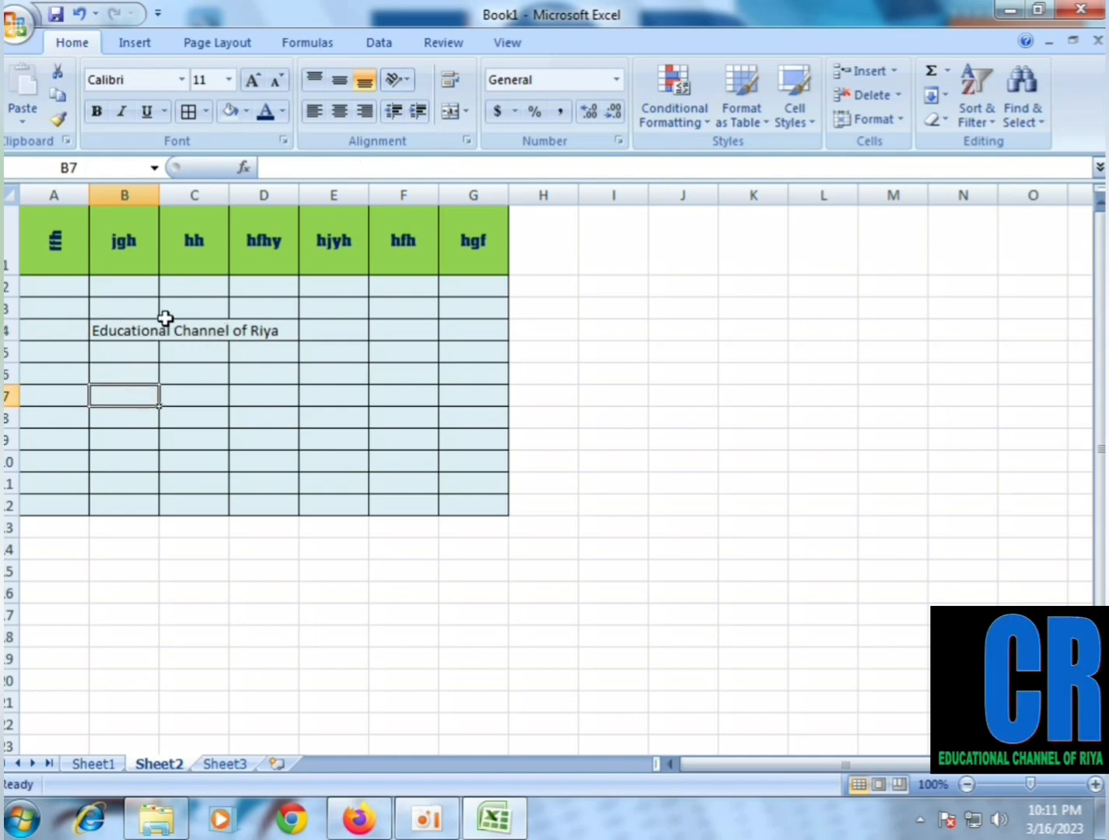
{"action": "left_click", "coordinate": [203, 333]}
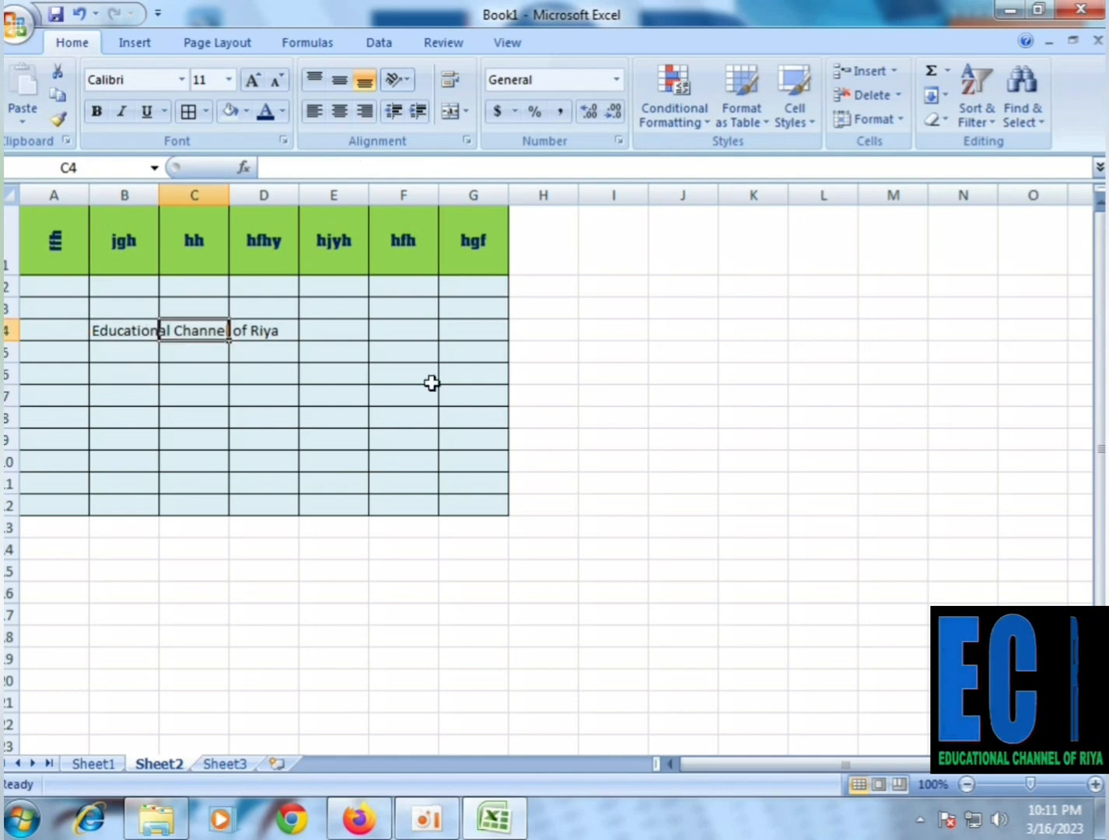
{"action": "type", "text": "dff"}
{"action": "left_click", "coordinate": [360, 415]}
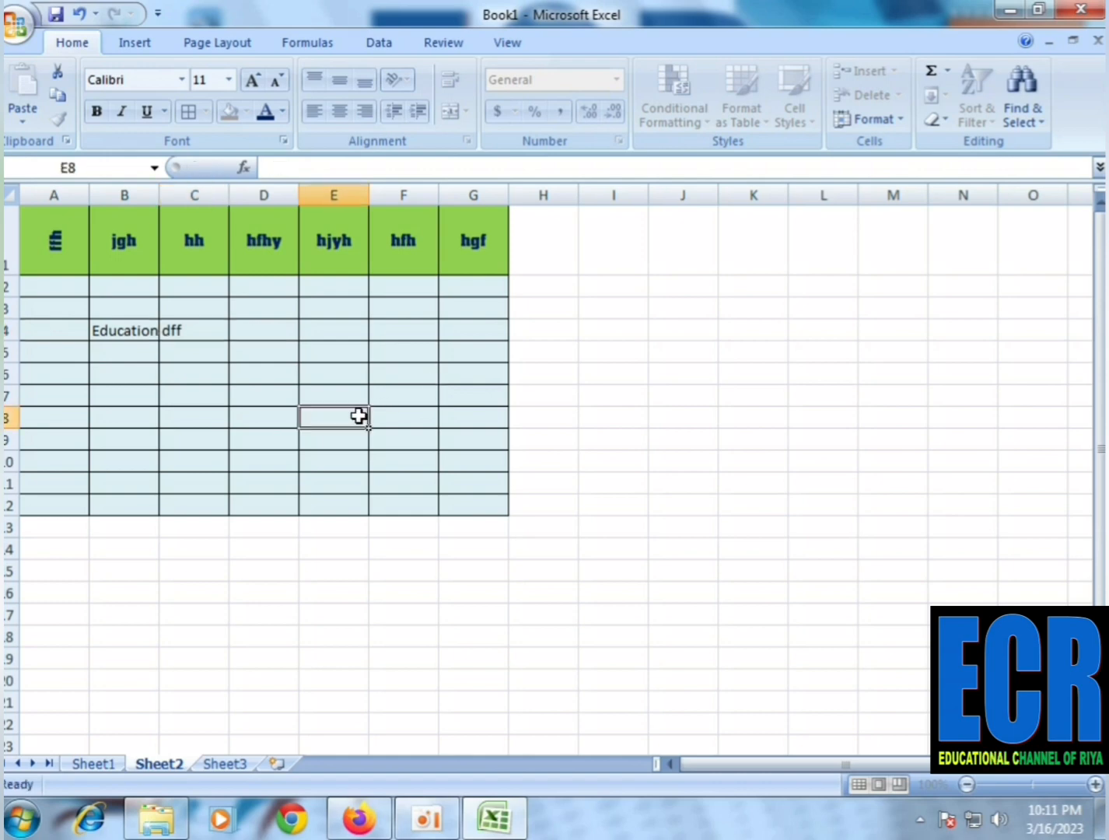
Apply Wrap Text to the long text in cell B4
{"action": "left_click", "coordinate": [197, 339]}
{"action": "left_click", "coordinate": [128, 332]}
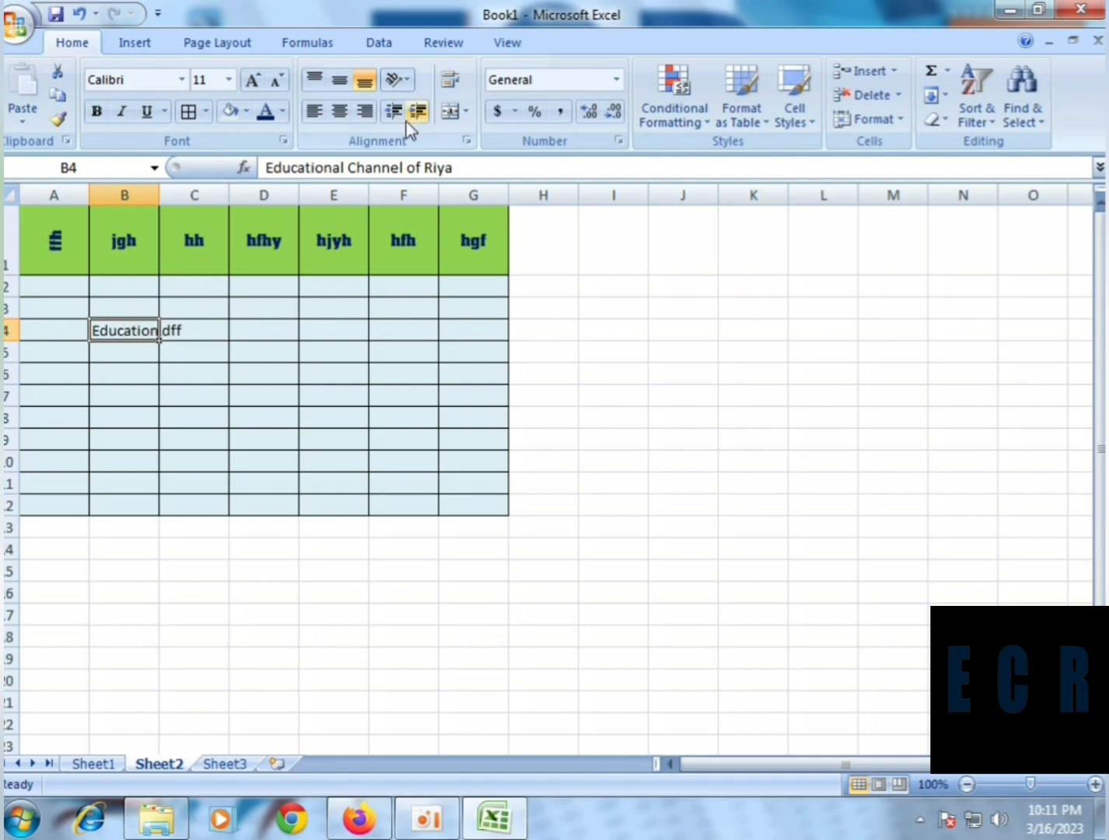
{"action": "left_click", "coordinate": [452, 80]}
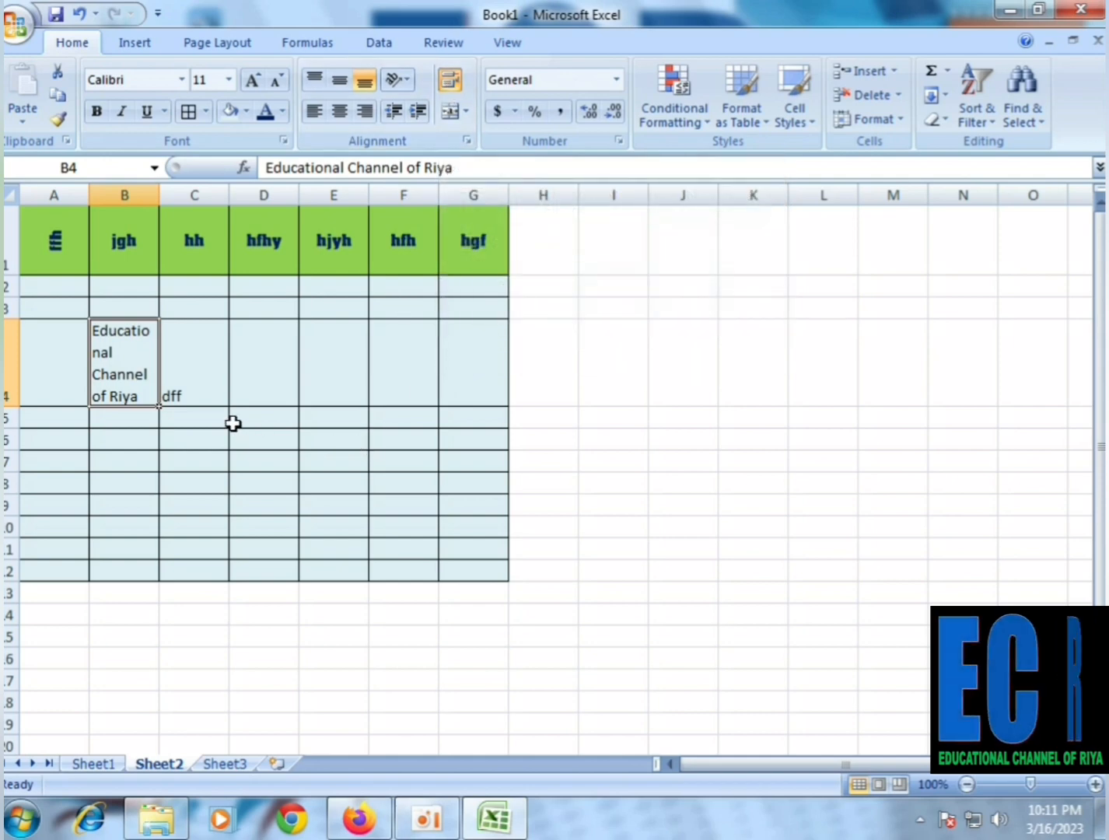
{"action": "left_click", "coordinate": [258, 461]}
{"action": "scroll", "coordinate": [257, 462], "scroll_direction": "down", "scroll_amount": 3}
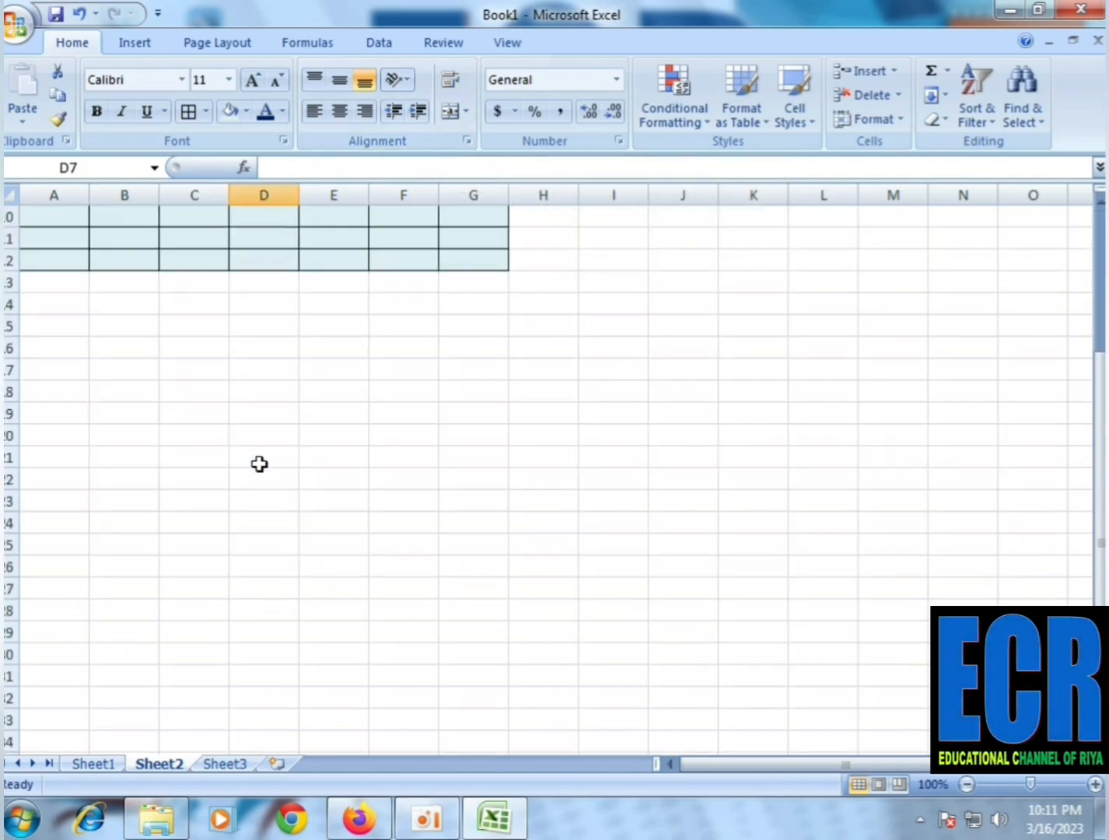
{"action": "scroll", "coordinate": [258, 463], "scroll_direction": "up", "scroll_amount": 3}
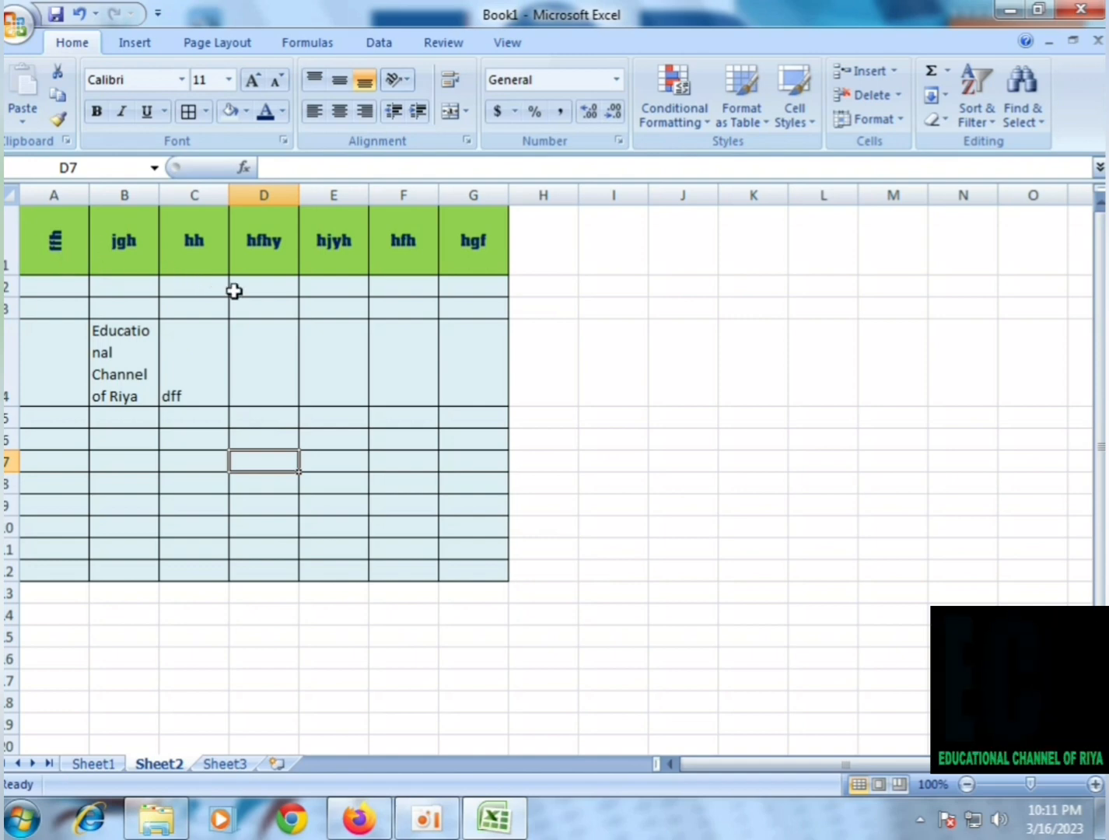
{"action": "left_click", "coordinate": [673, 265]}
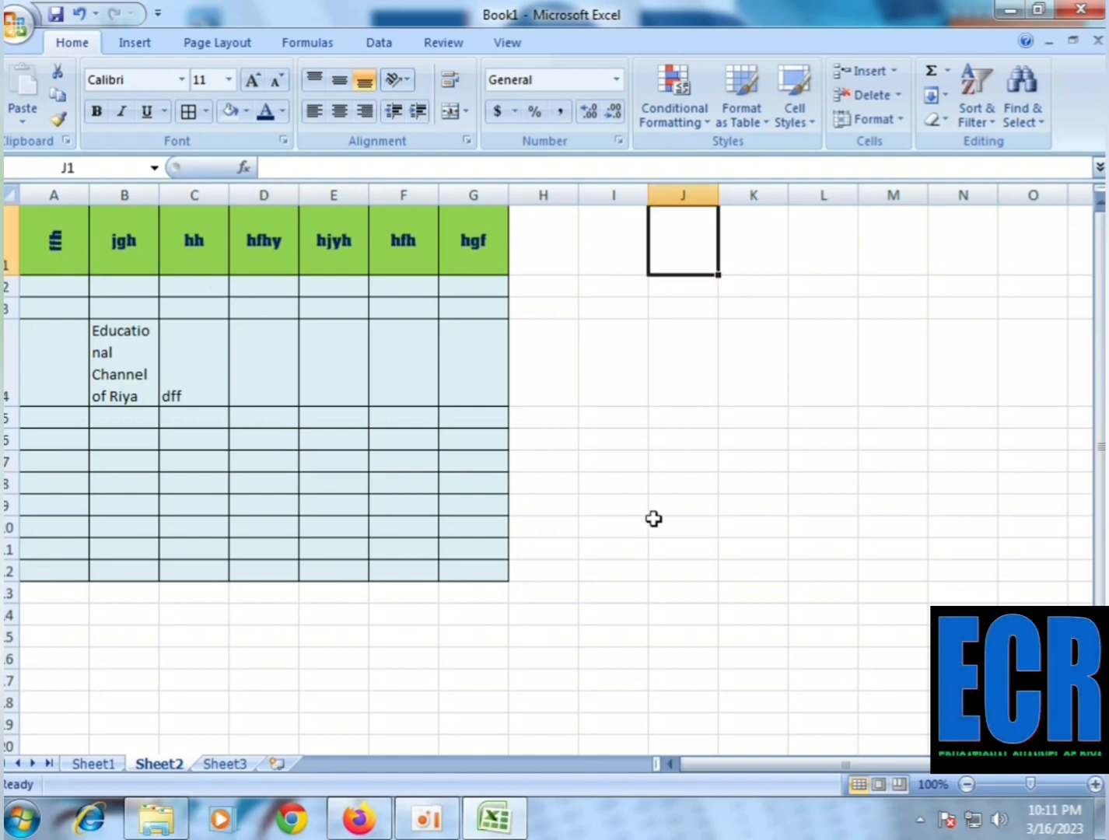
{"action": "scroll", "coordinate": [646, 520], "scroll_direction": "down", "scroll_amount": 7}
{"action": "left_click", "coordinate": [162, 395]}
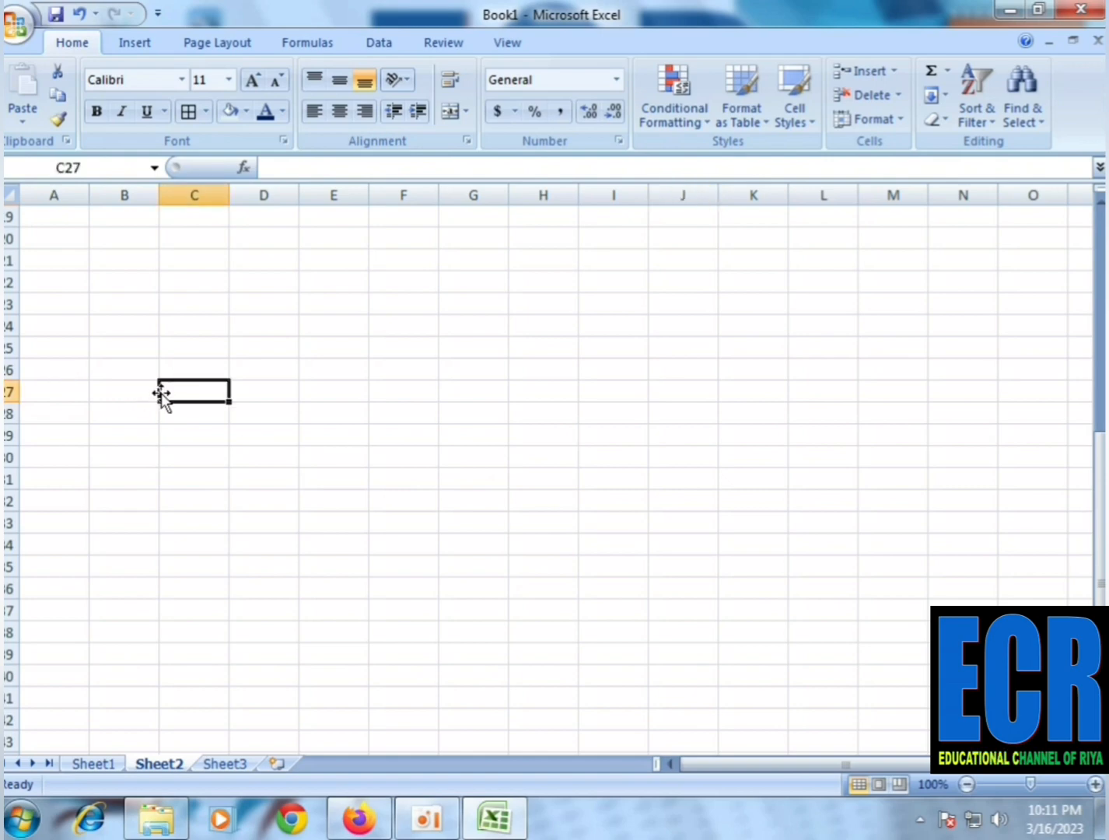
{"action": "left_click", "coordinate": [123, 374]}
{"action": "left_click_drag", "start_coordinate": [124, 392], "coordinate": [124, 392]}
{"action": "left_click", "coordinate": [294, 454]}
{"action": "scroll", "coordinate": [202, 414], "scroll_direction": "up", "scroll_amount": 6}
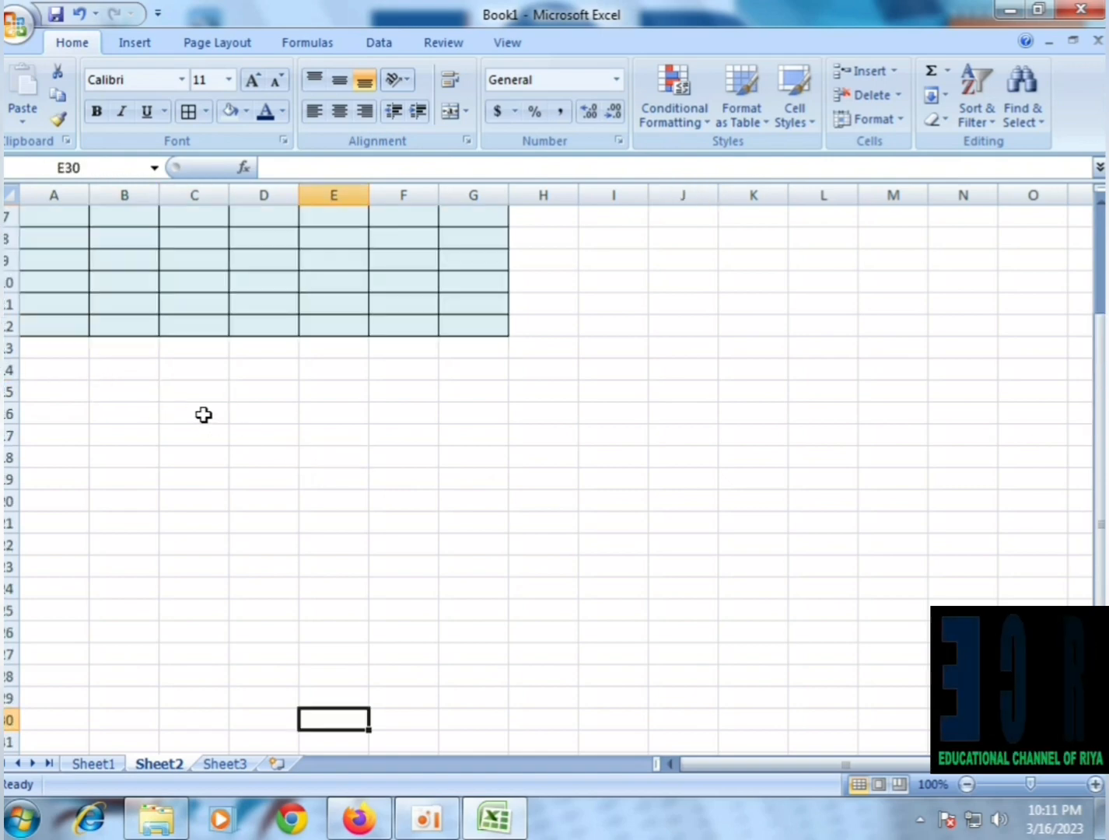
Merge and center cells B3:C3 and enter "fghfhfh" in the merged cell
{"action": "left_click_drag", "start_coordinate": [157, 307], "coordinate": [179, 308]}
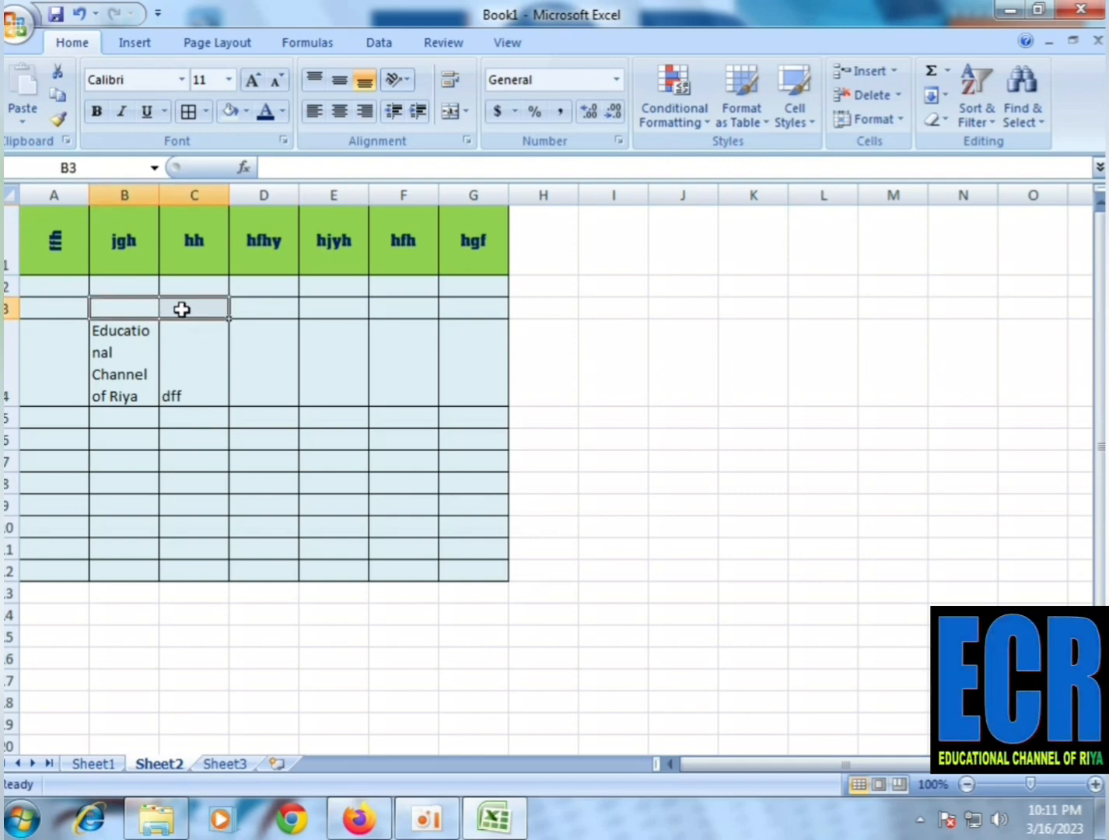
{"action": "left_click", "coordinate": [449, 113]}
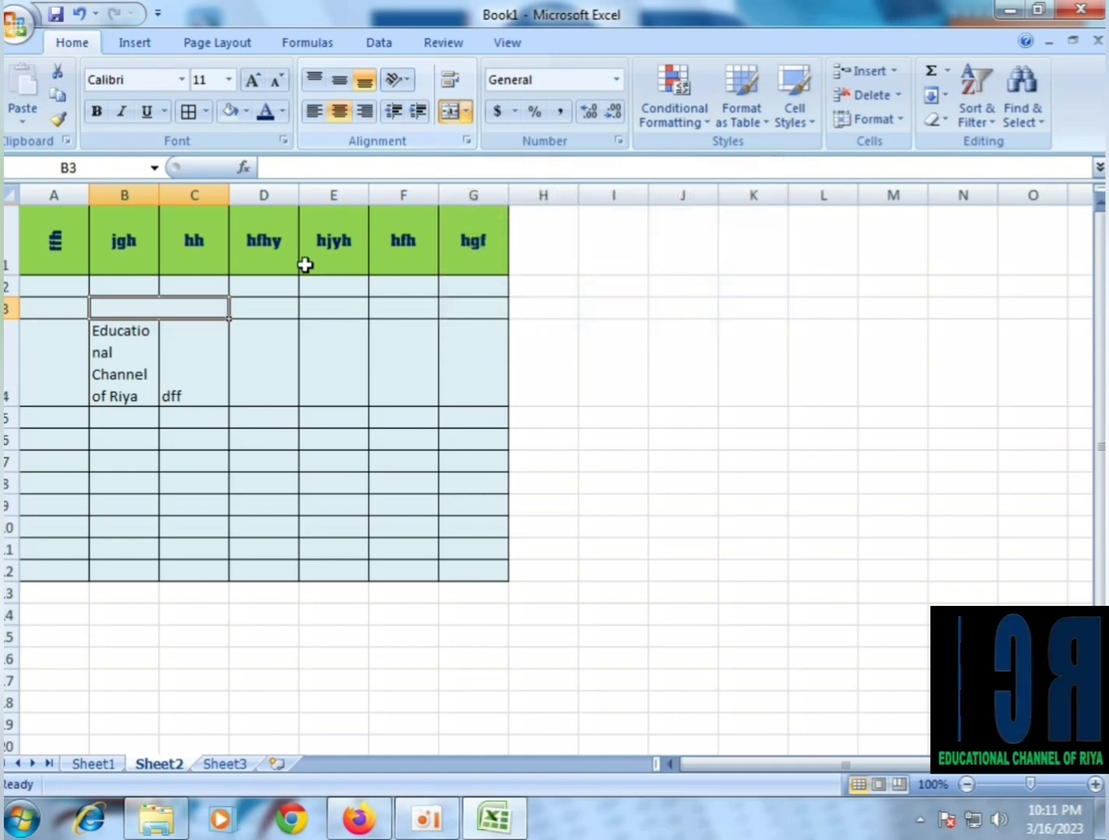
{"action": "left_click", "coordinate": [171, 346]}
{"action": "left_click", "coordinate": [147, 314]}
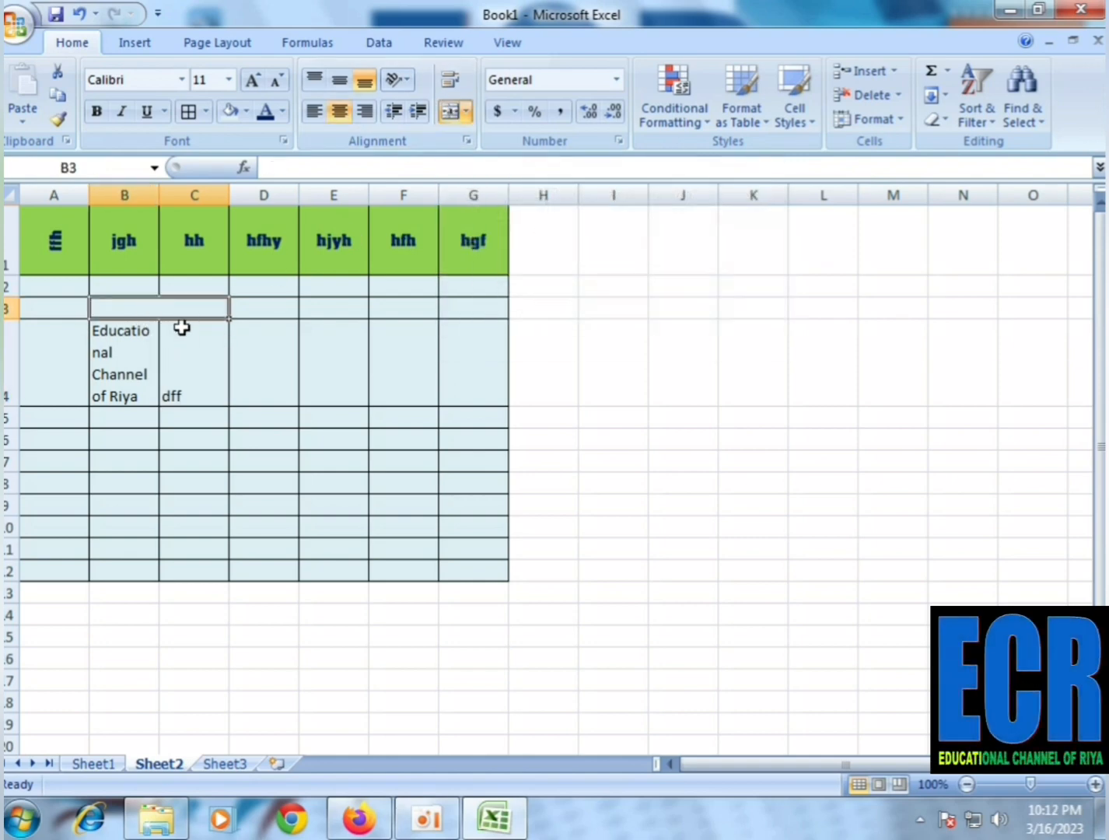
{"action": "type", "text": "fghfh"}
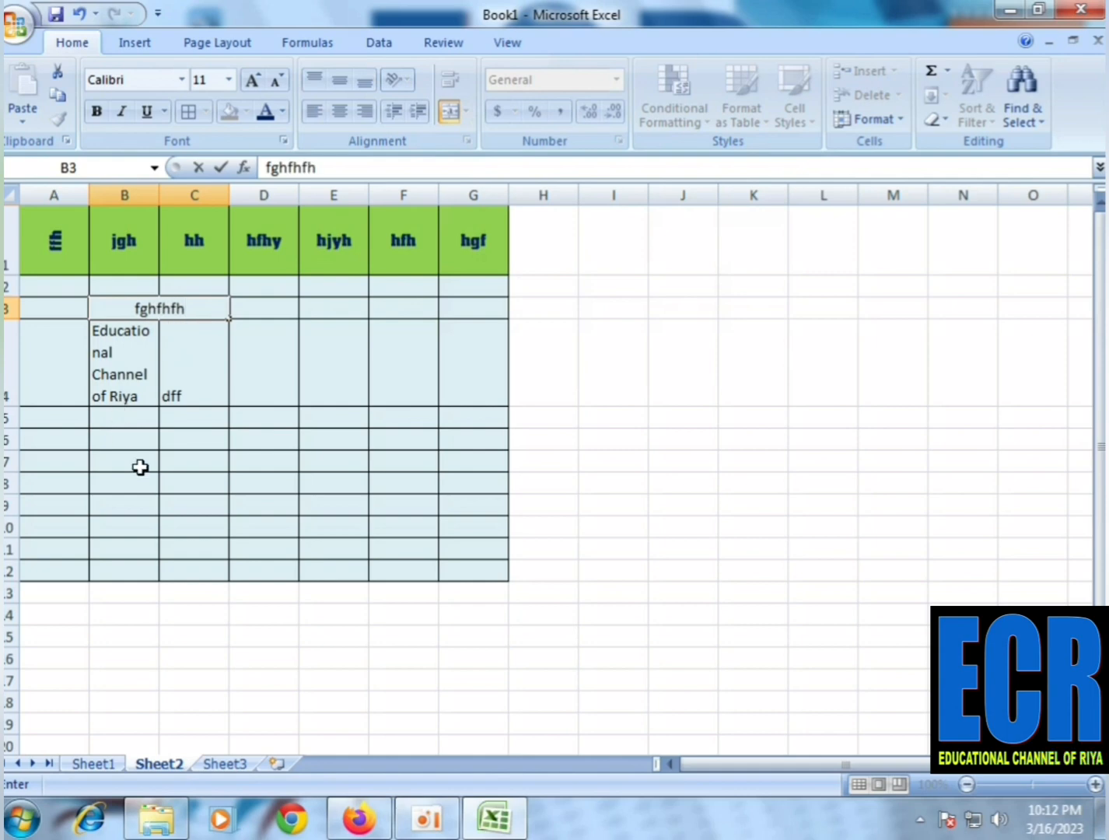
{"action": "type", "text": "fh"}
{"action": "left_click", "coordinate": [193, 483]}
{"action": "left_click", "coordinate": [184, 305]}
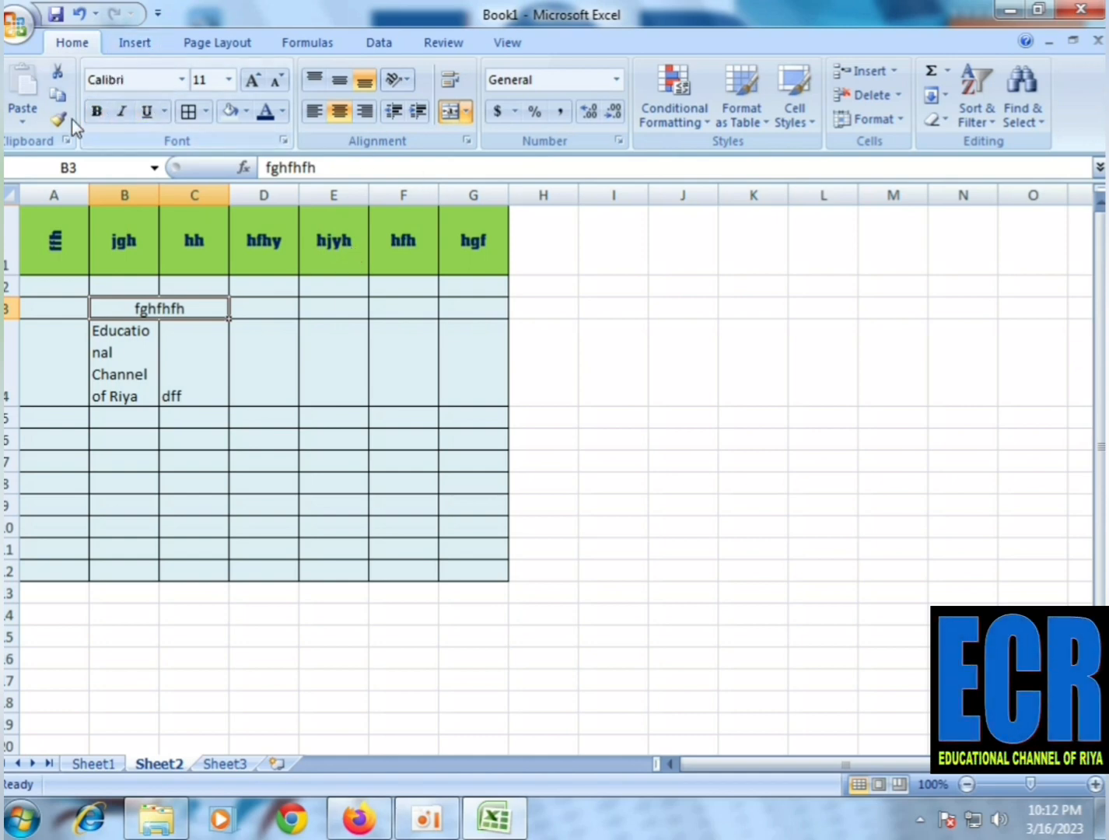
{"action": "left_click", "coordinate": [141, 44]}
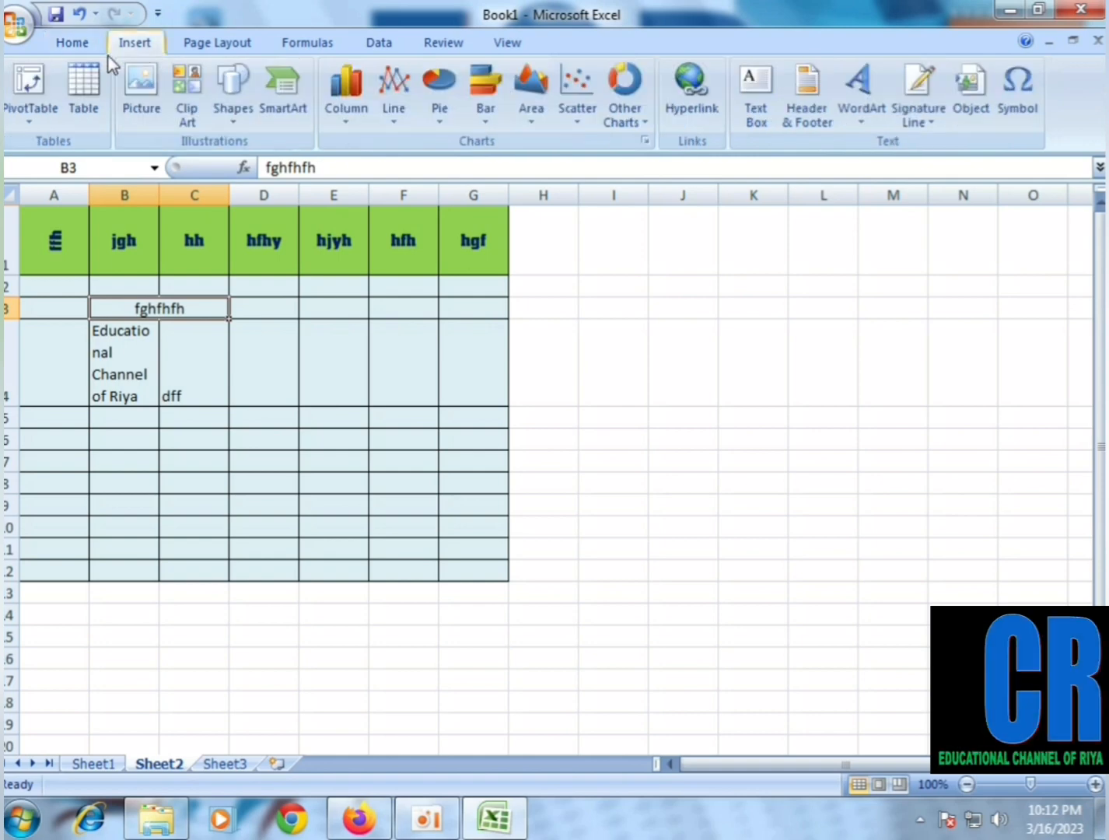
{"action": "left_click", "coordinate": [69, 45]}
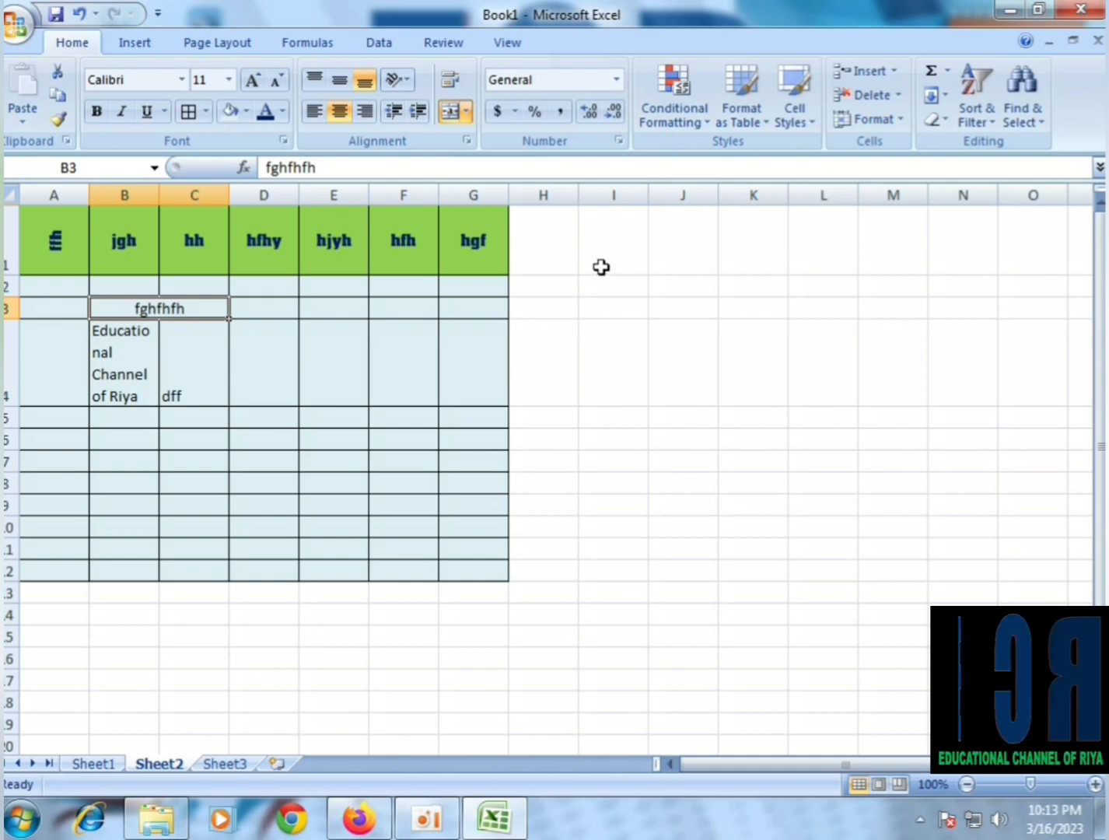
{"action": "left_click", "coordinate": [148, 43]}
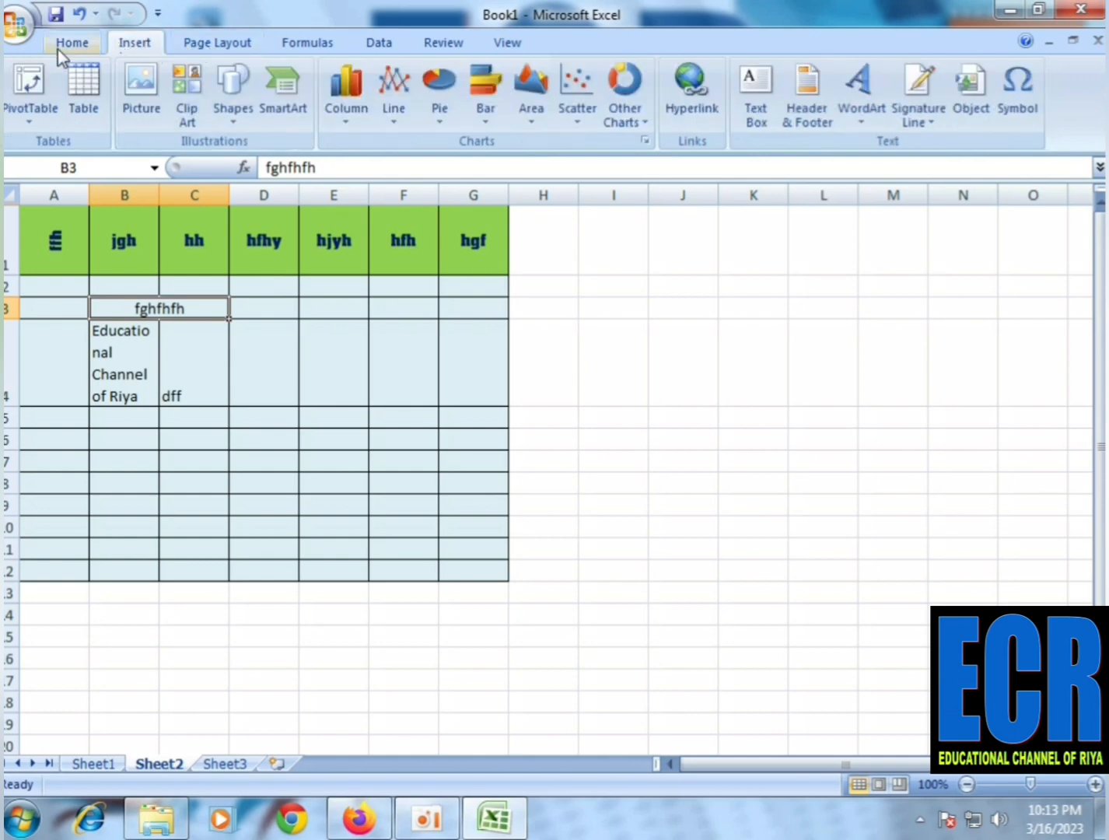
{"action": "left_click", "coordinate": [72, 47]}
{"action": "left_click", "coordinate": [135, 45]}
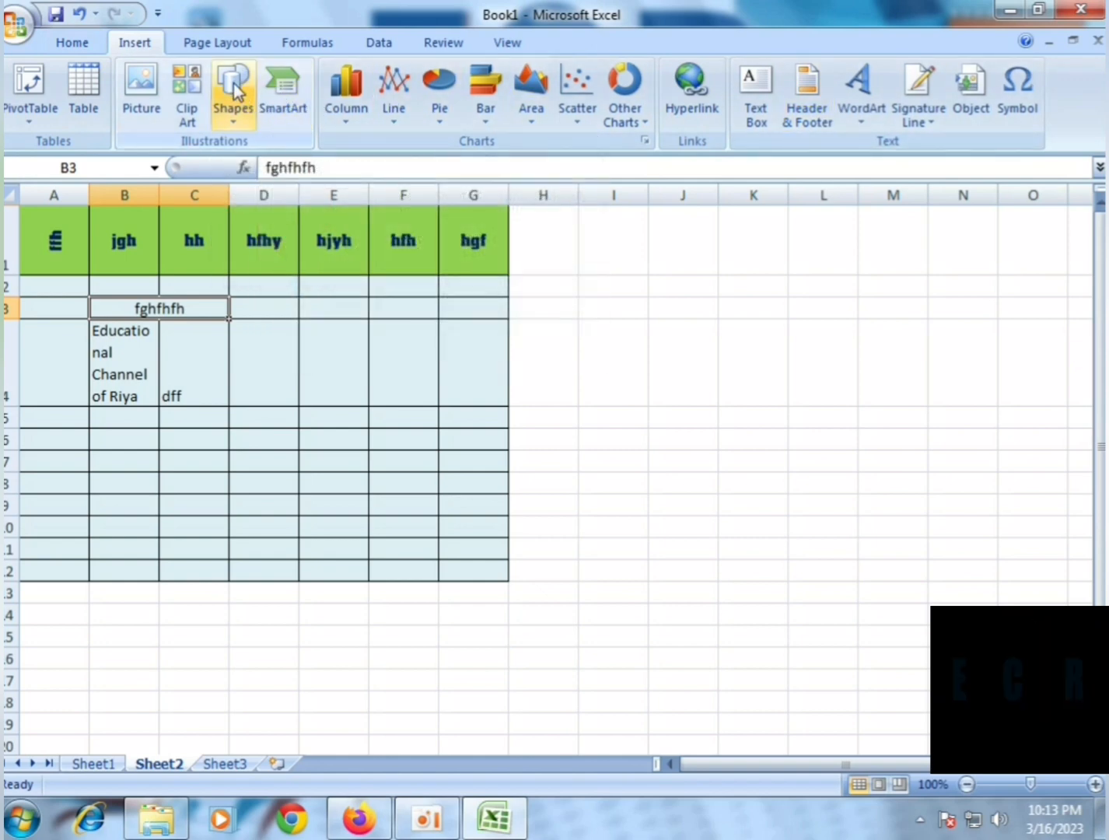
Set the paper size of Sheet2 to A4
{"action": "left_click", "coordinate": [212, 42]}
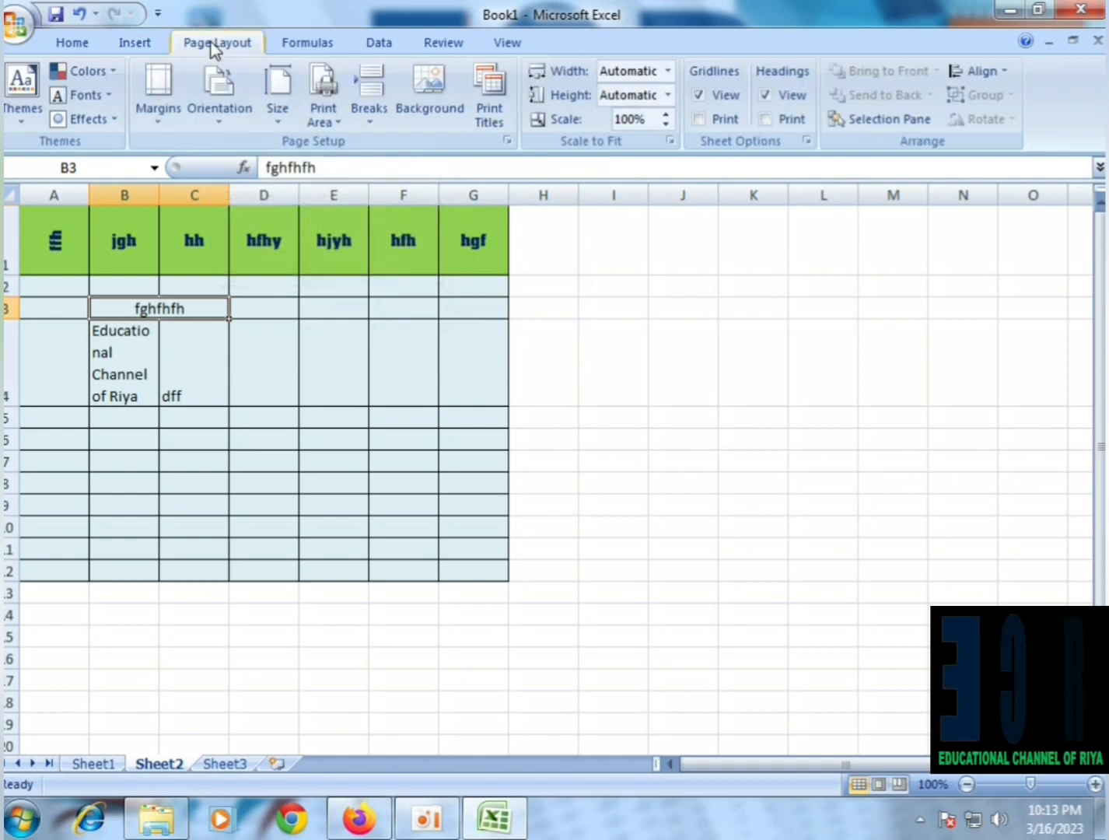
{"action": "left_click", "coordinate": [277, 104]}
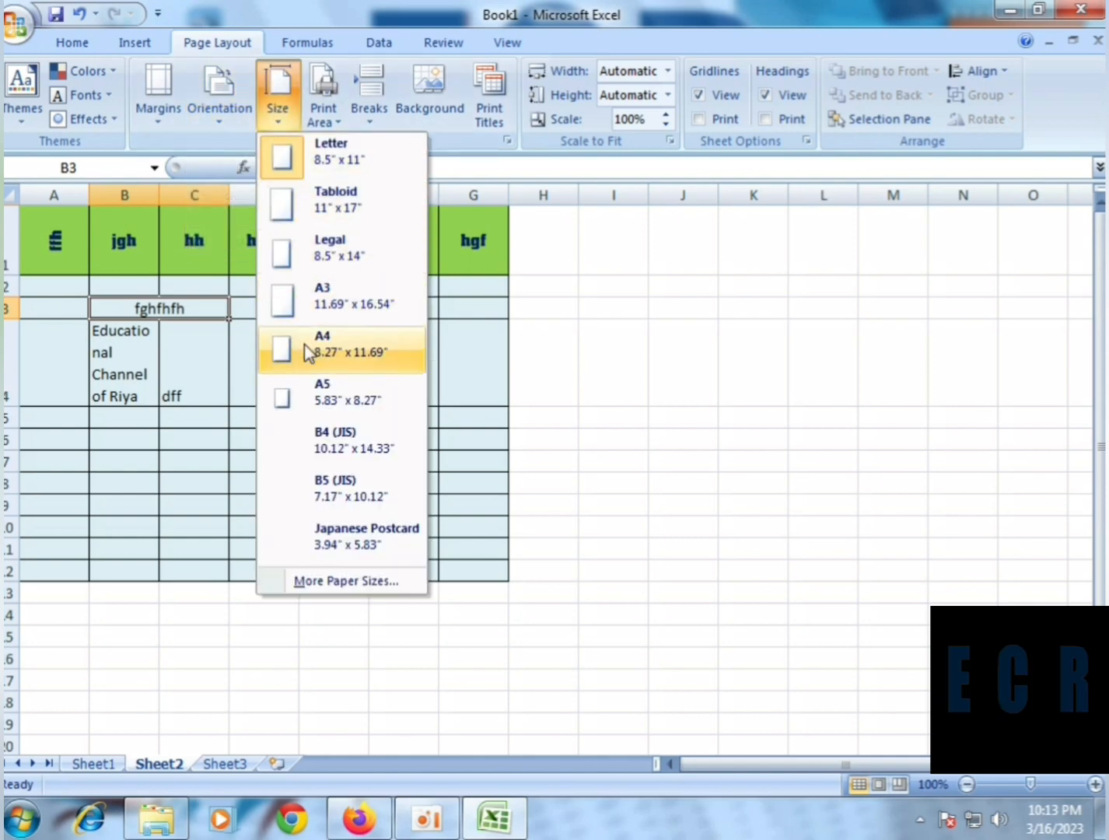
{"action": "left_click", "coordinate": [313, 362]}
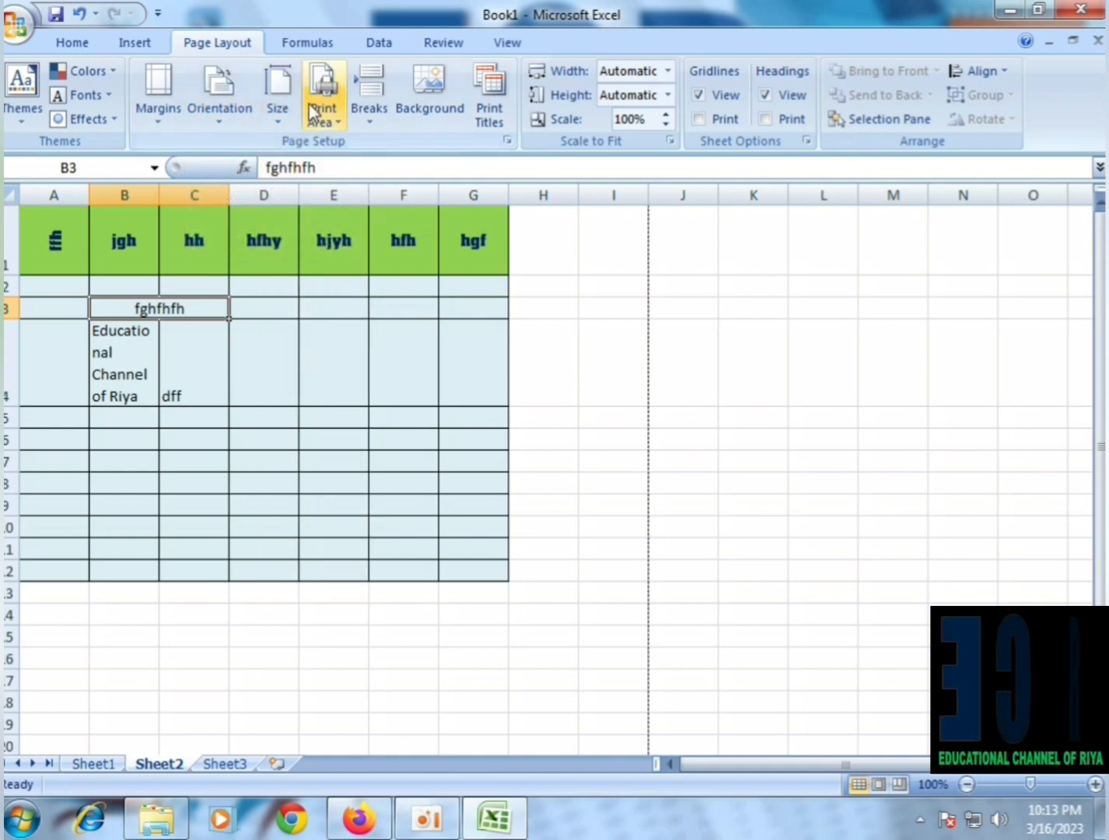
Try the Landscape page orientation on Sheet2 and switch back to Portrait
{"action": "left_click", "coordinate": [220, 102]}
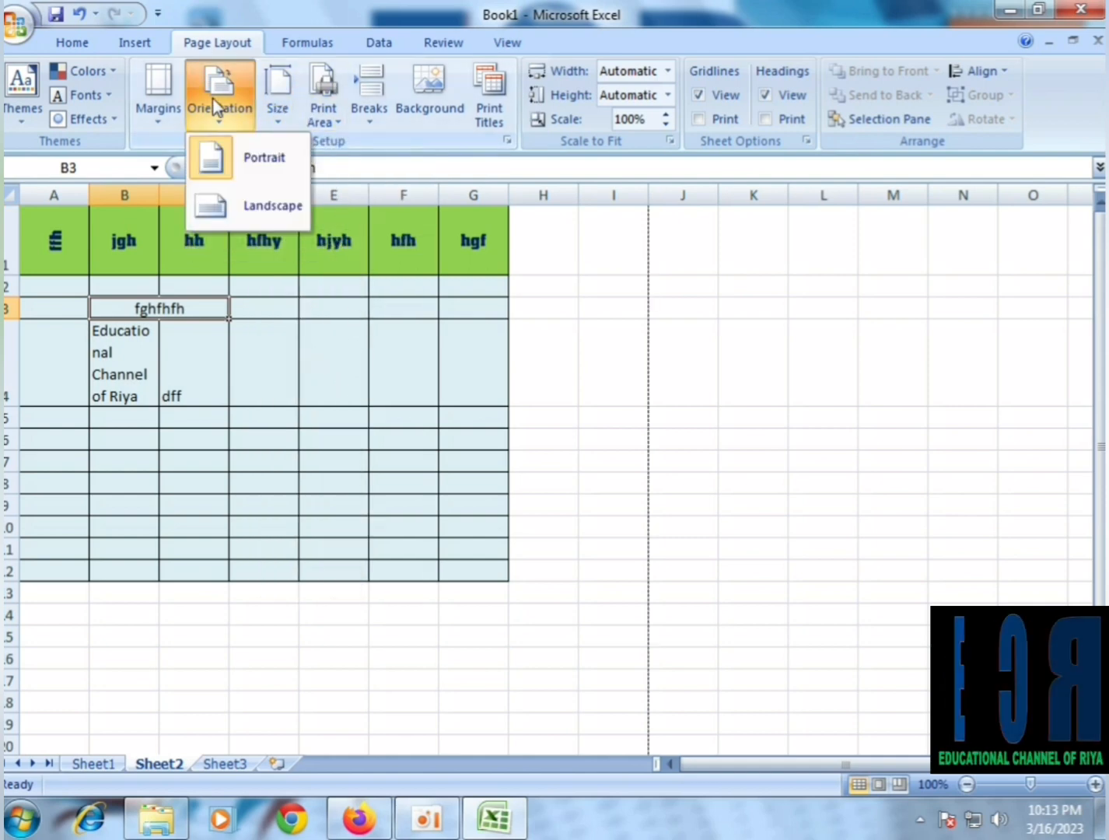
{"action": "left_click", "coordinate": [239, 206]}
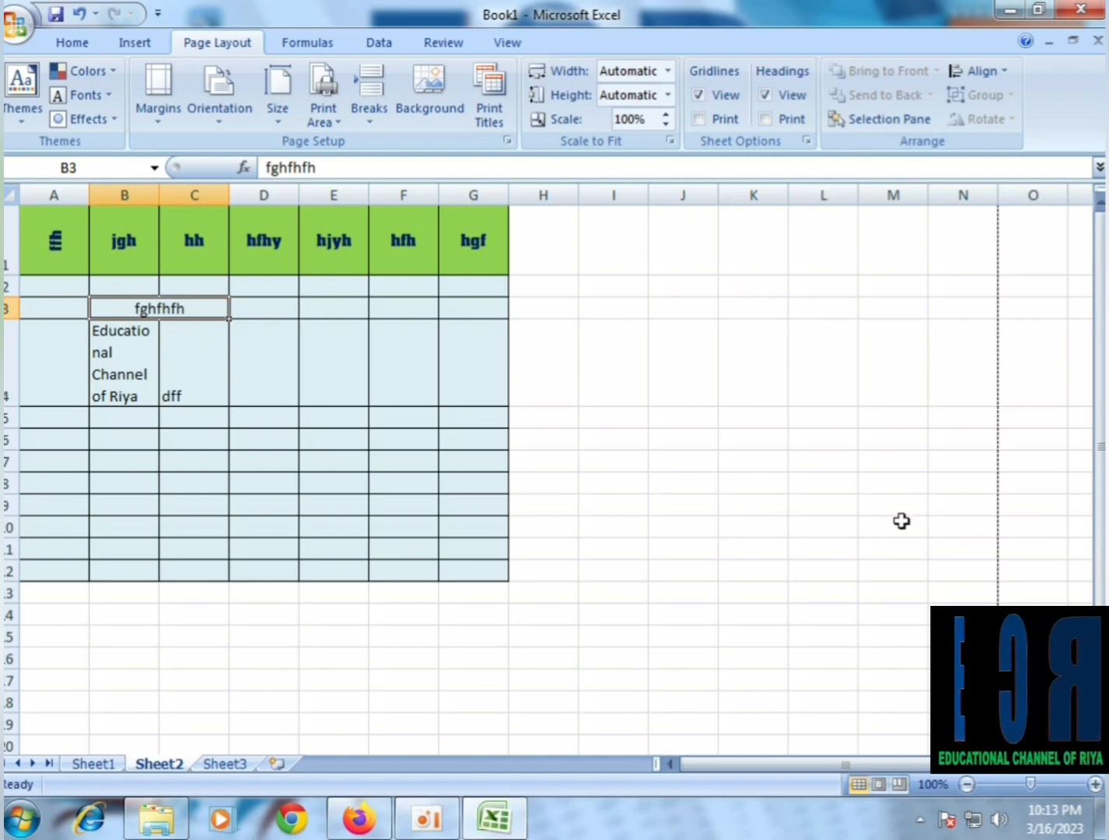
{"action": "left_click", "coordinate": [239, 100]}
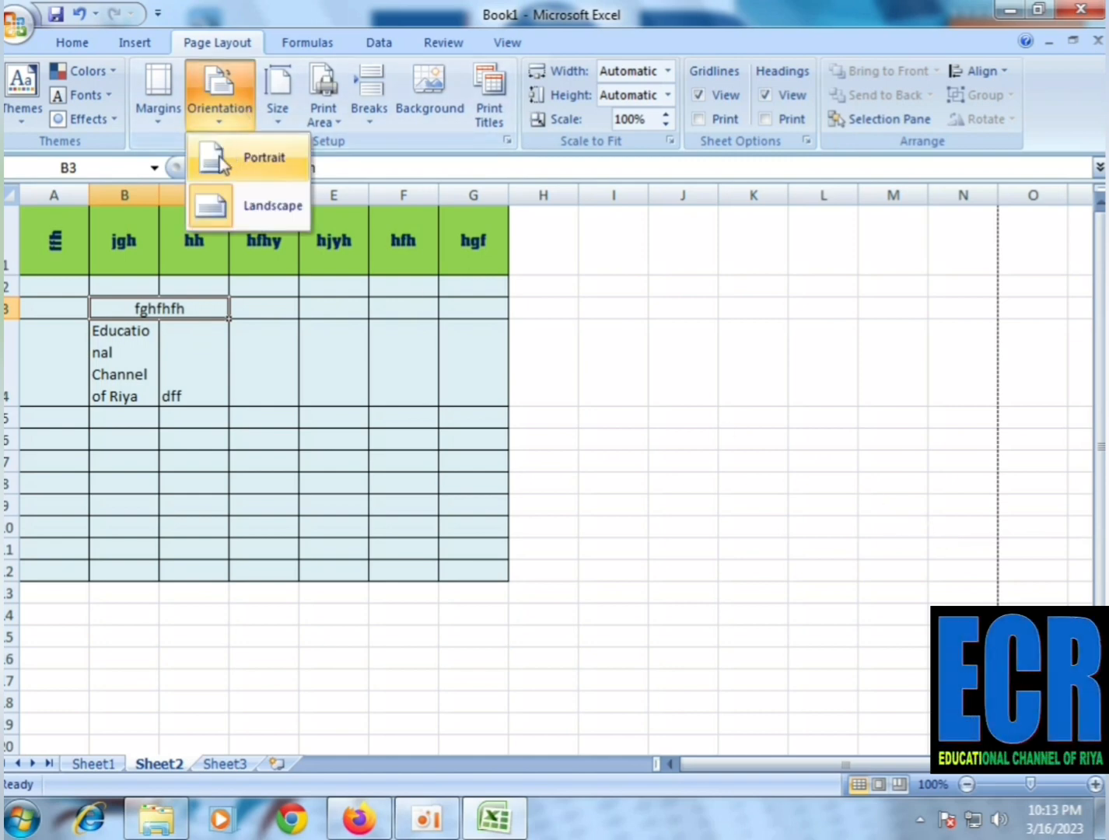
{"action": "left_click", "coordinate": [217, 166]}
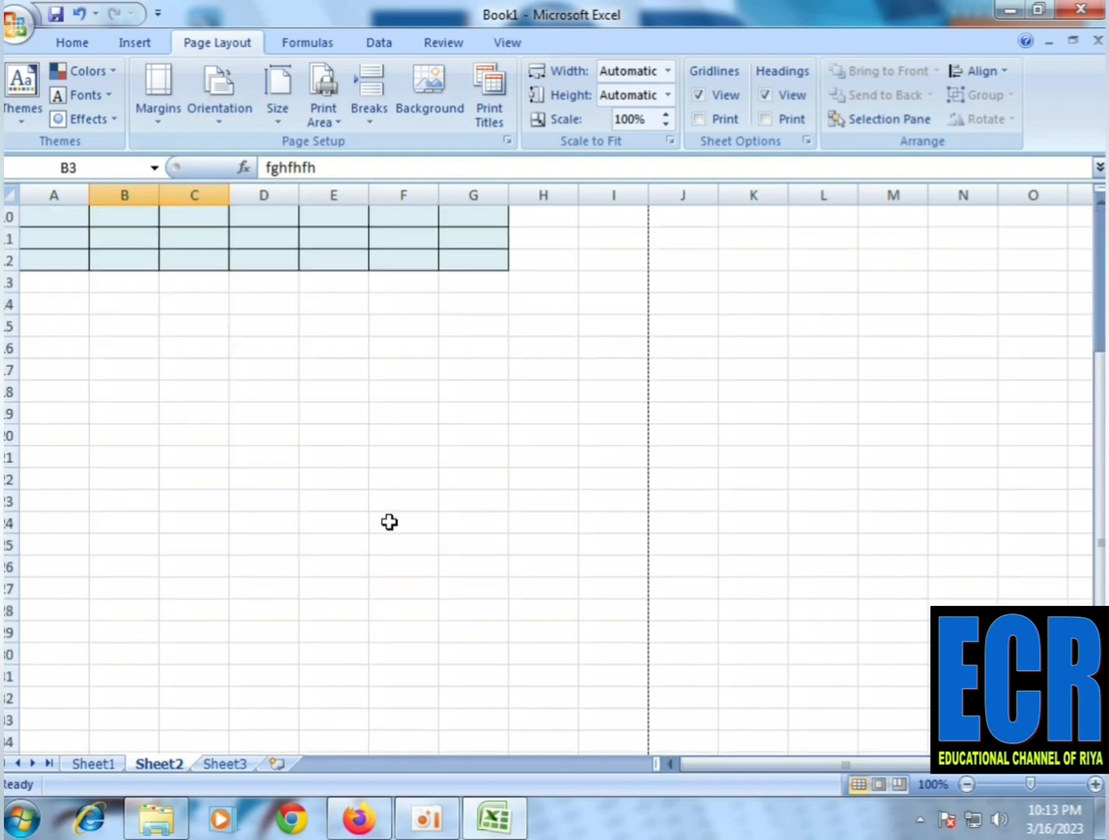
Examine the page margin presets, the formula, data, review and view commands, and the context commands available for cell B4
{"action": "left_click", "coordinate": [163, 109]}
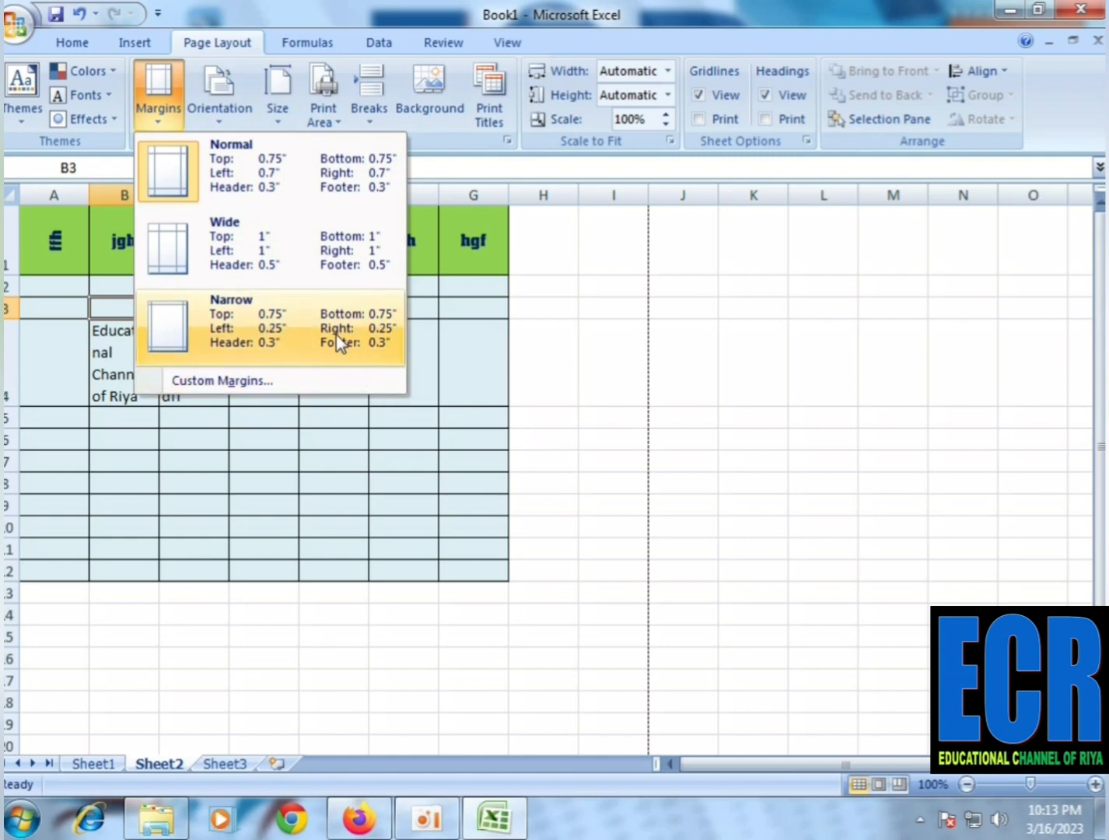
{"action": "left_click", "coordinate": [395, 20]}
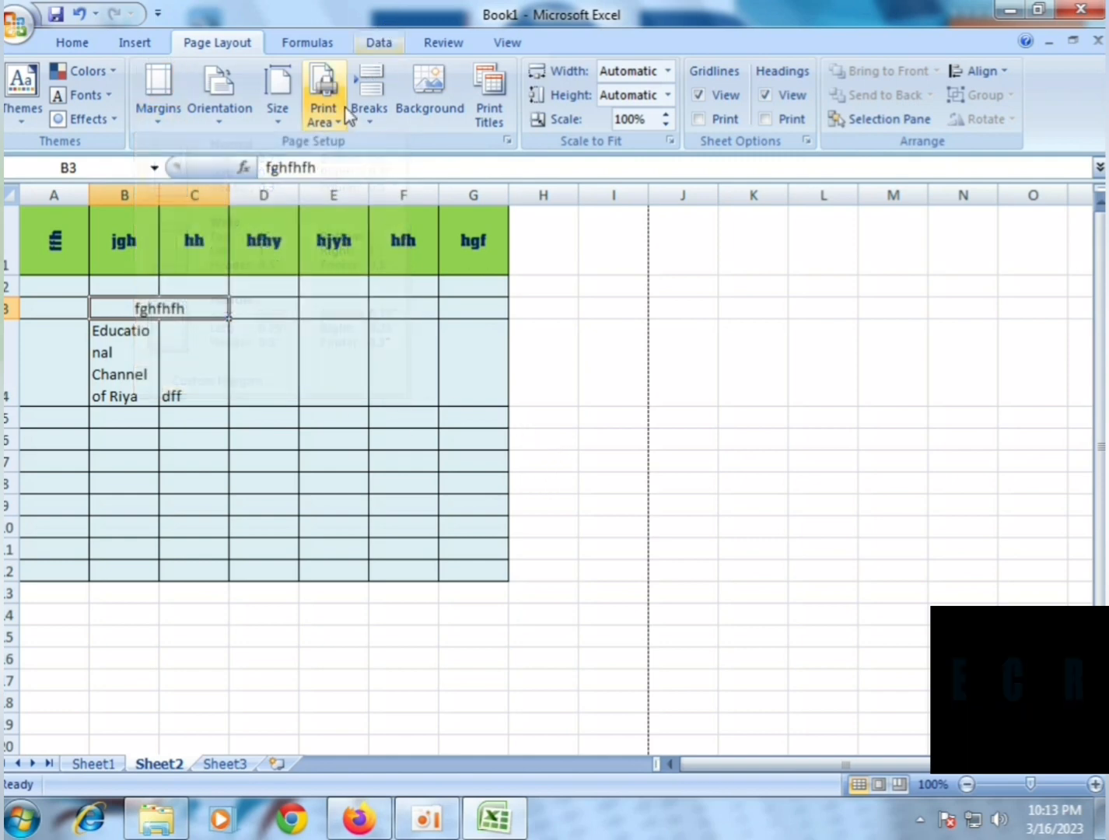
{"action": "left_click", "coordinate": [308, 44]}
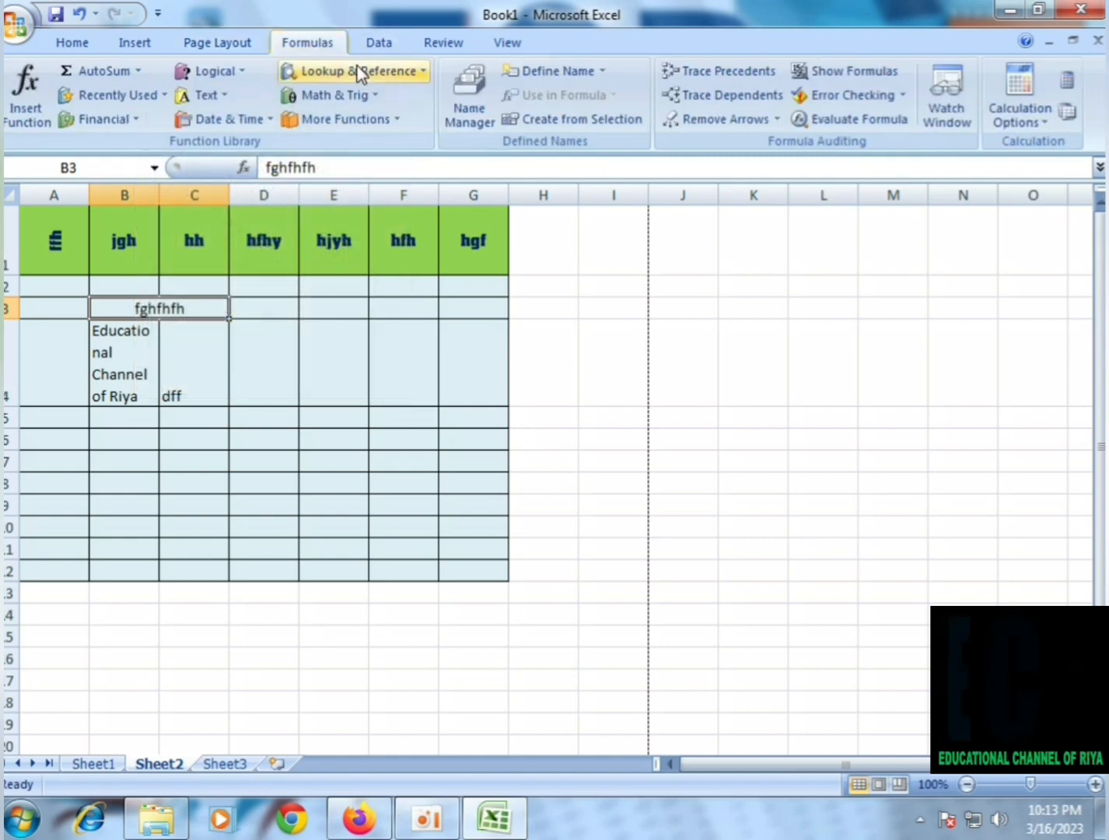
{"action": "left_click", "coordinate": [389, 43]}
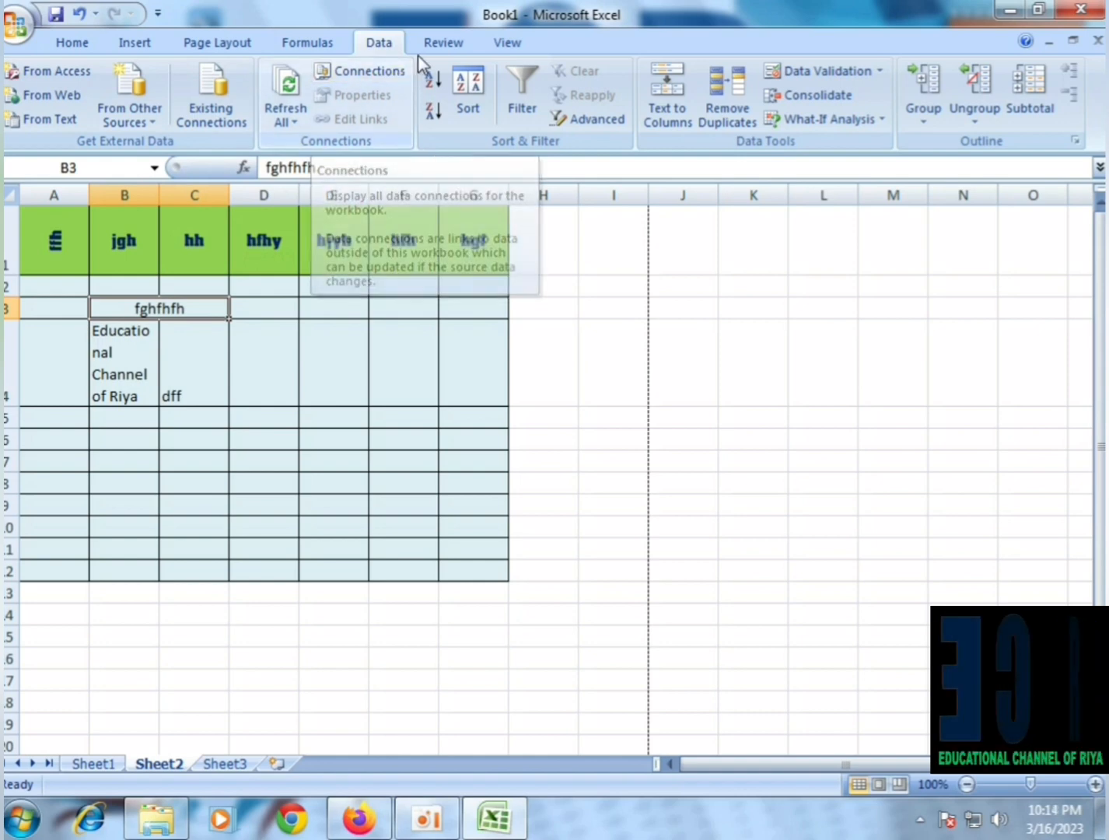
{"action": "left_click", "coordinate": [438, 45]}
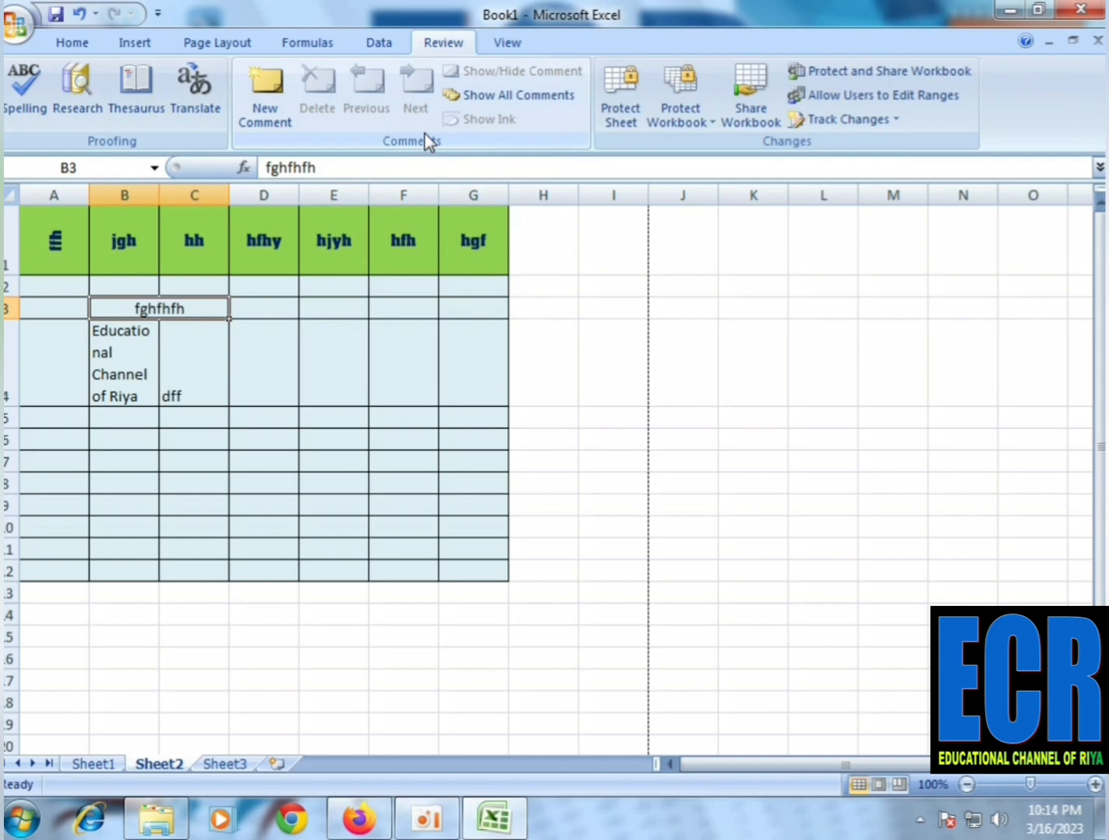
{"action": "left_click", "coordinate": [510, 48]}
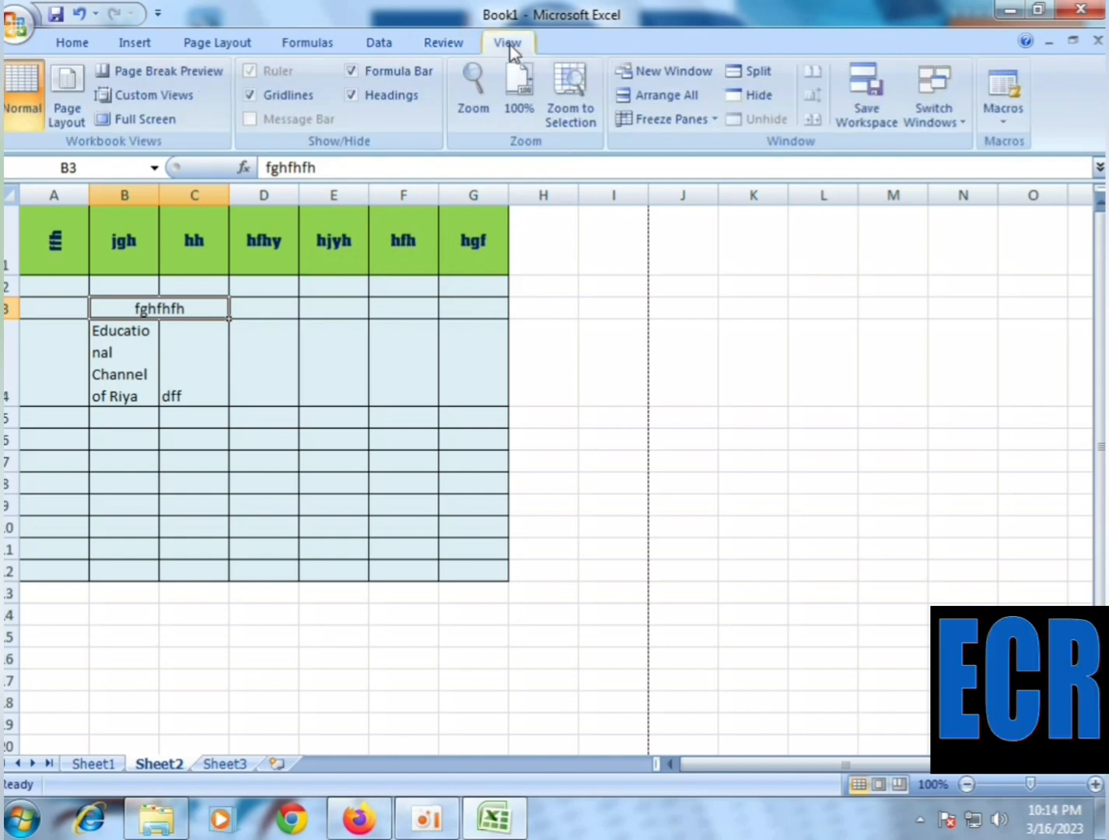
{"action": "left_click", "coordinate": [79, 45]}
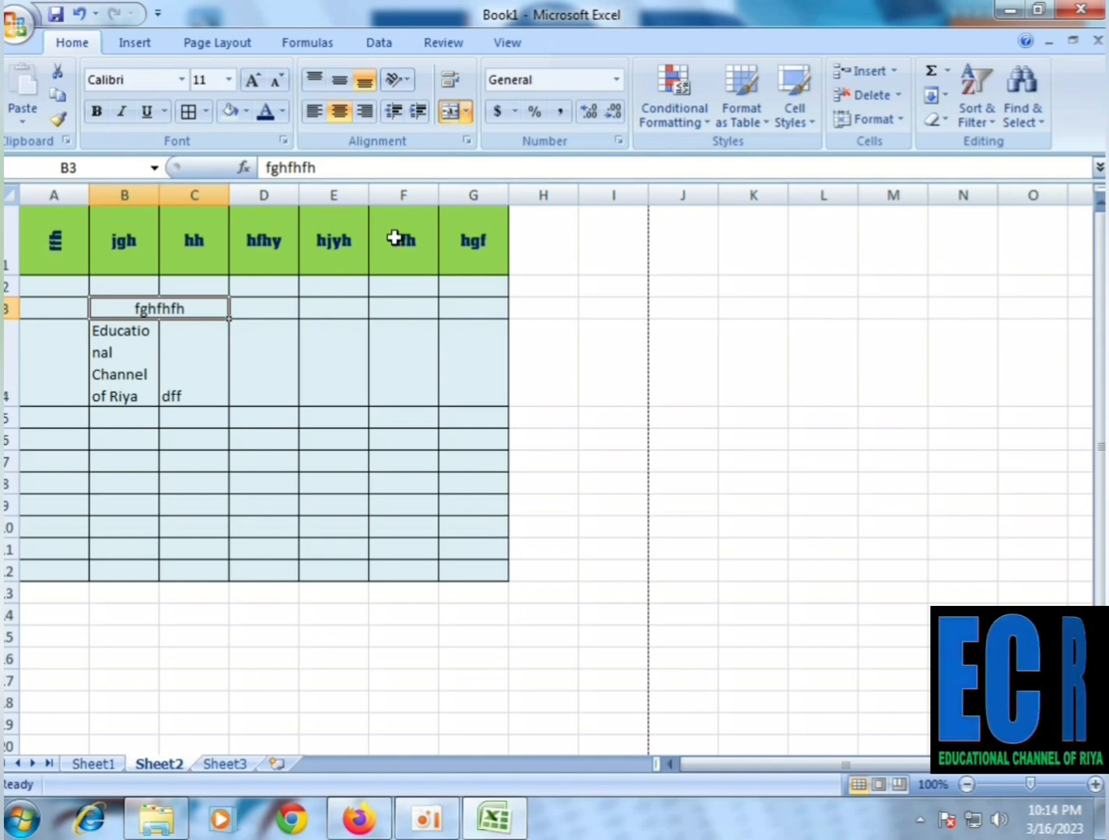
{"action": "right_click", "coordinate": [294, 368]}
{"action": "right_click", "coordinate": [128, 351]}
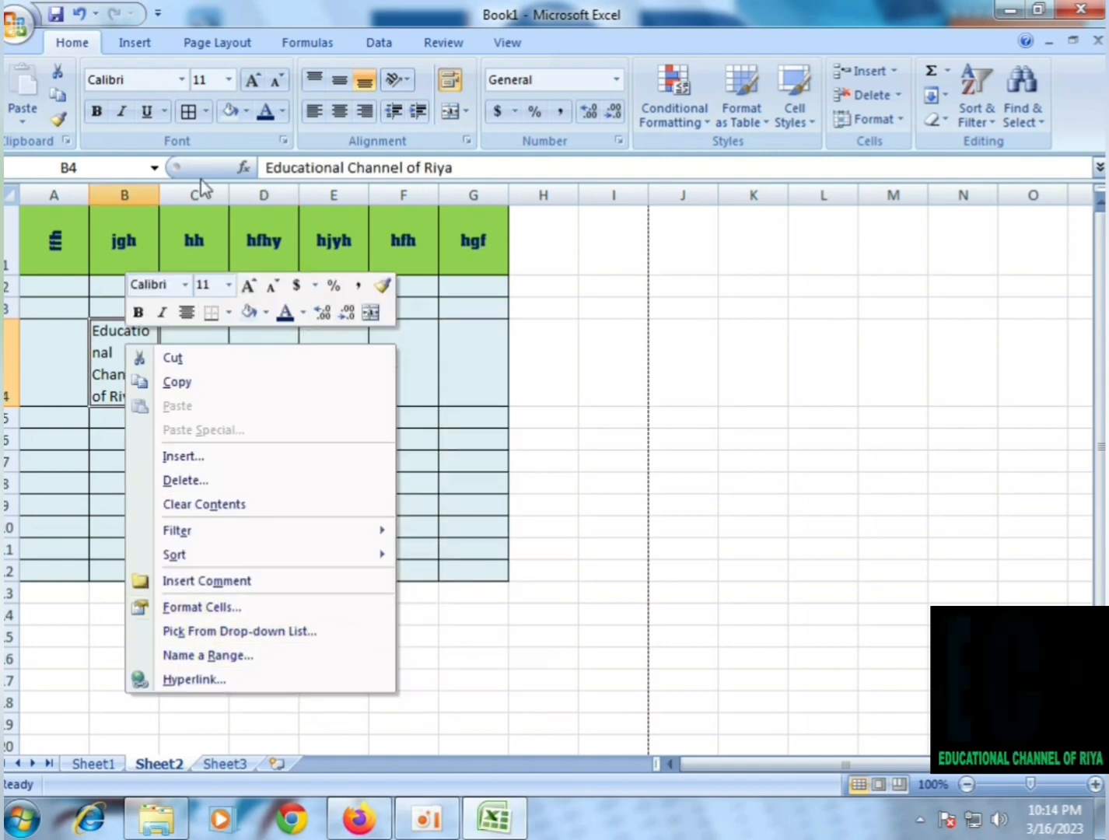
{"action": "left_click", "coordinate": [439, 384]}
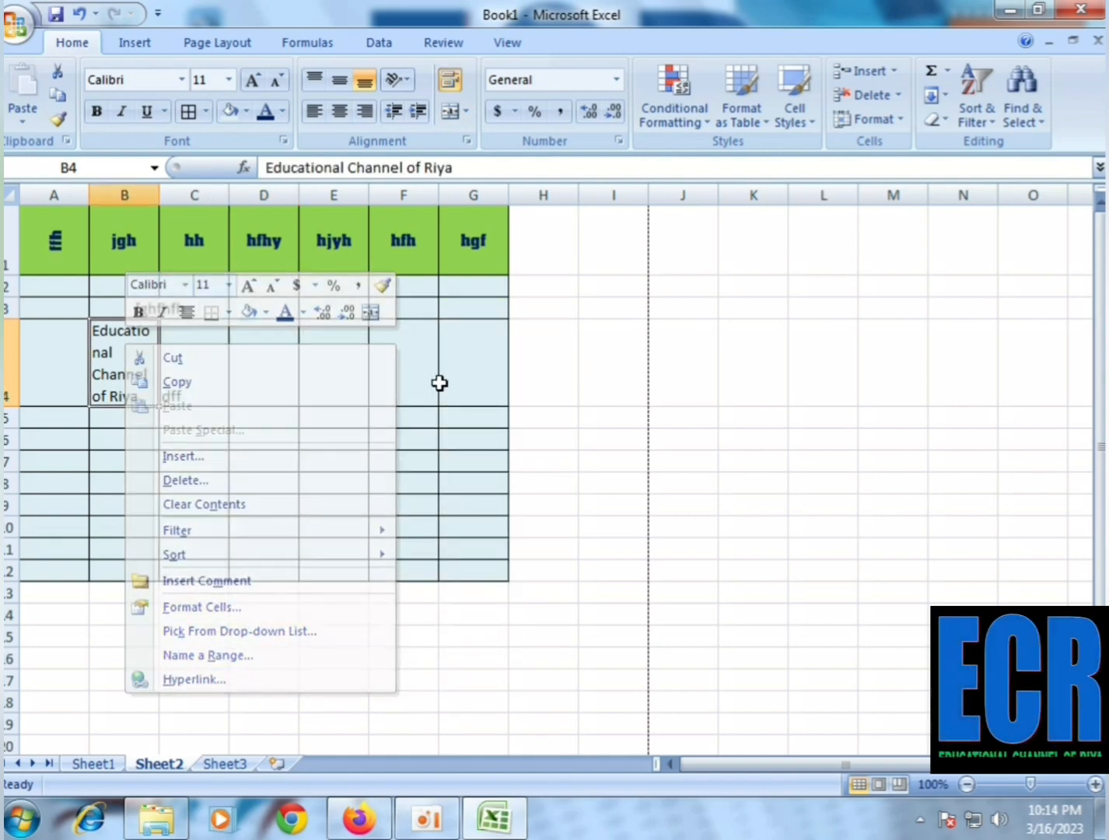